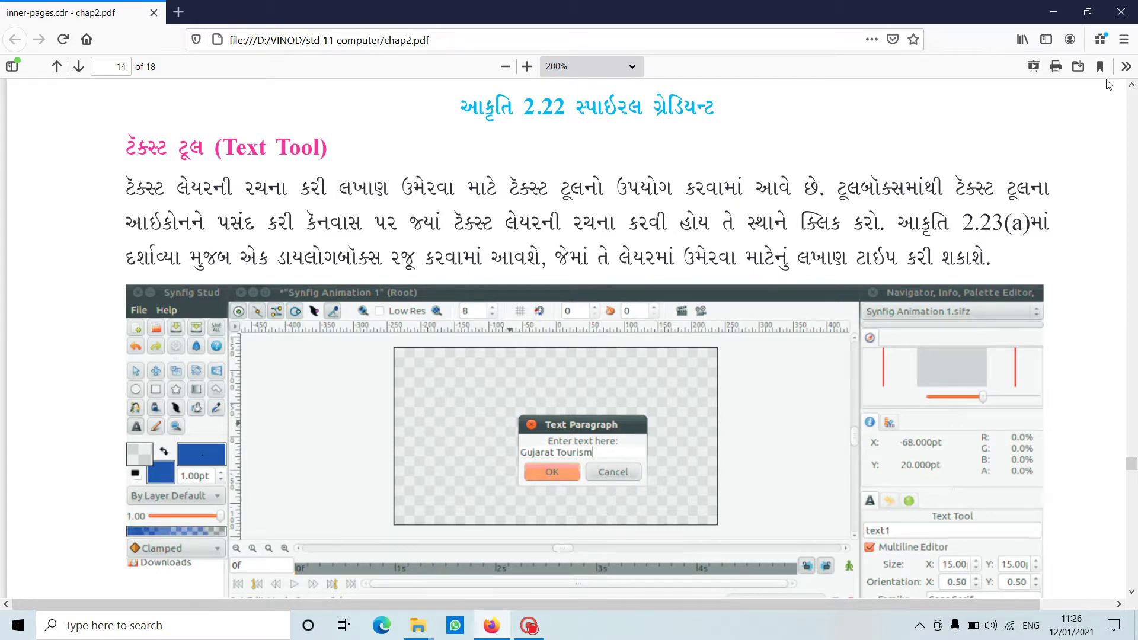
- Launch Synfig Studio from the desktop and bring its canvas window and toolbox in front of the PDF
click(1055, 12)
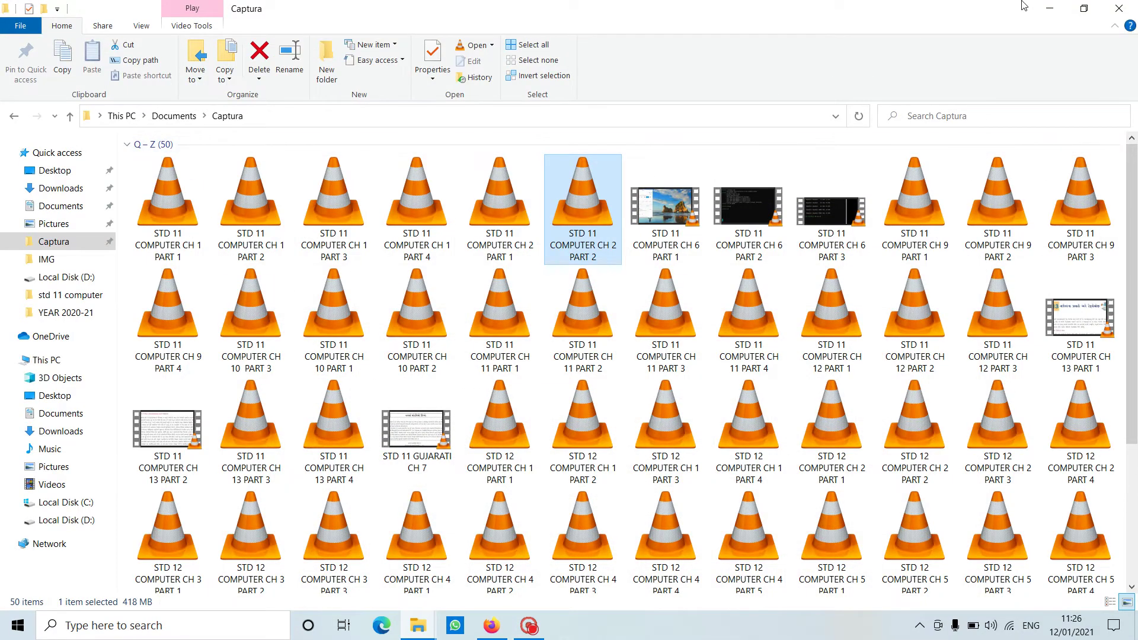
click(1050, 8)
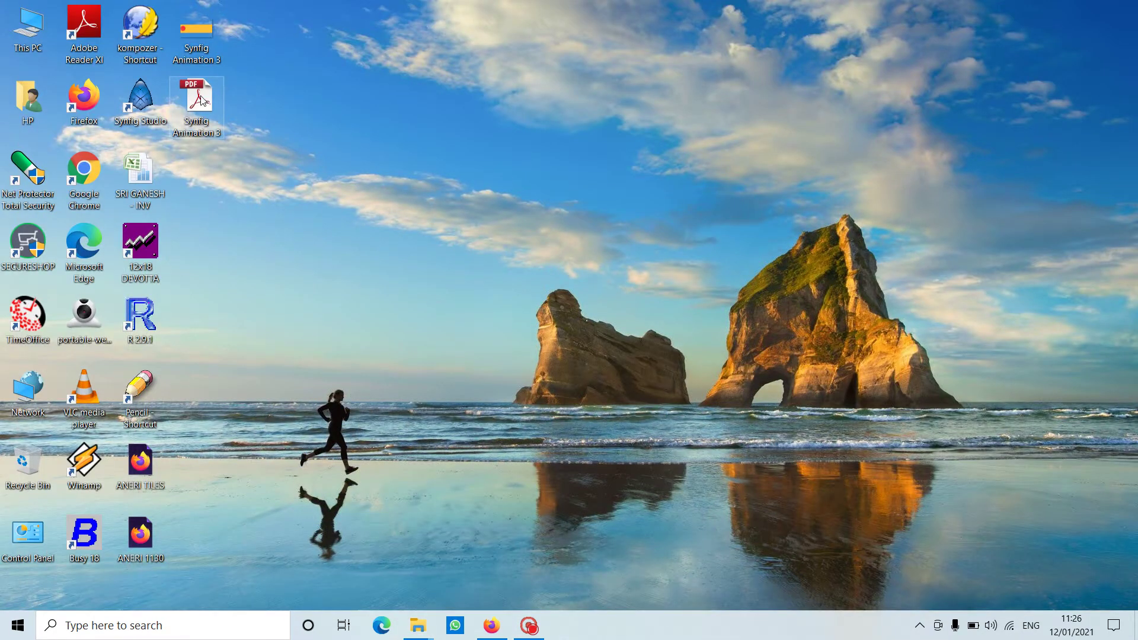
double_click(136, 108)
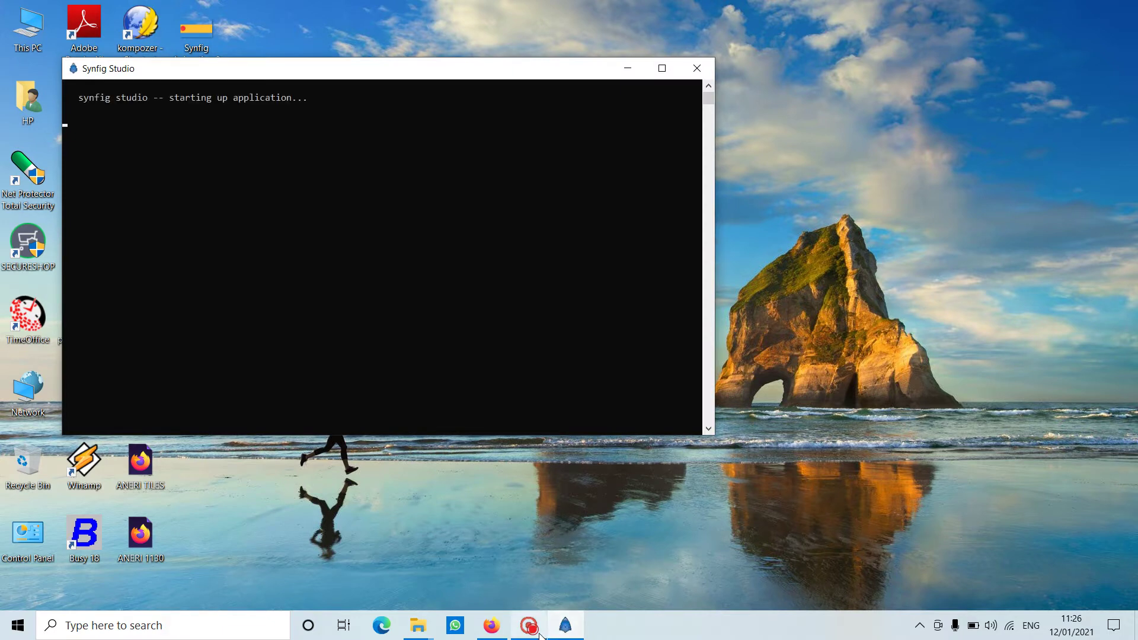
click(492, 625)
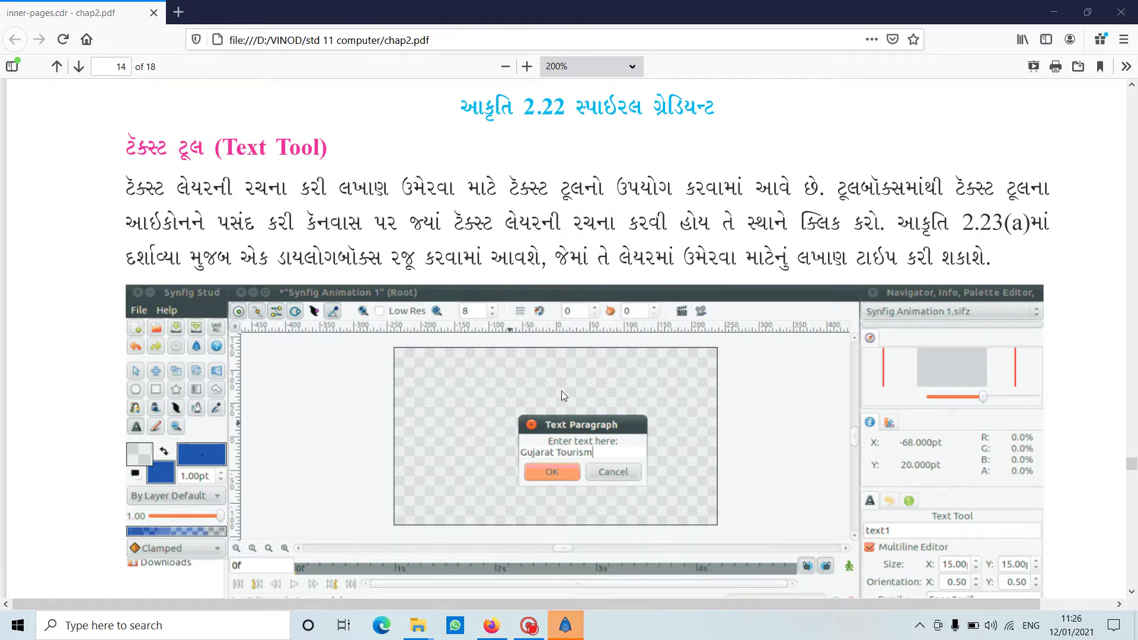
mouse_move(574, 634)
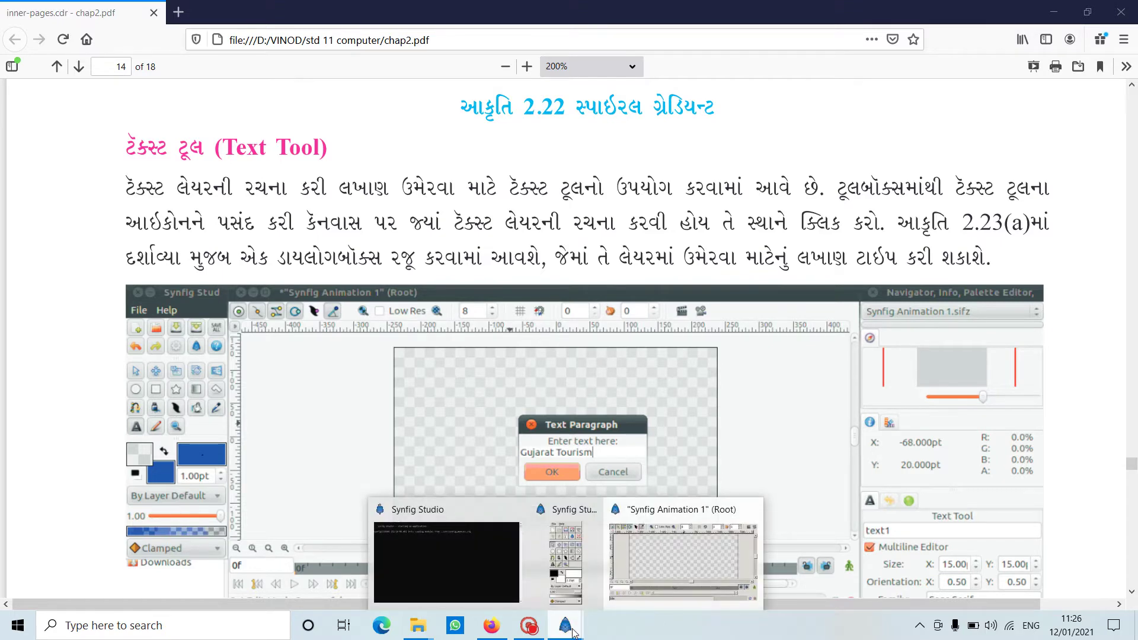
click(660, 563)
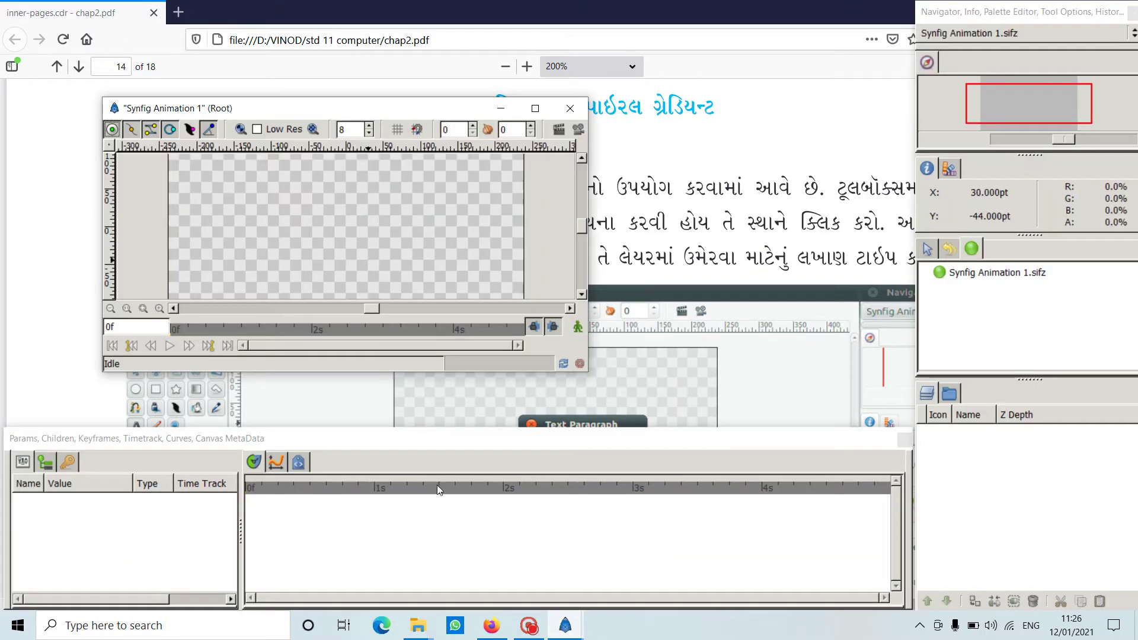
mouse_move(565, 627)
click(546, 583)
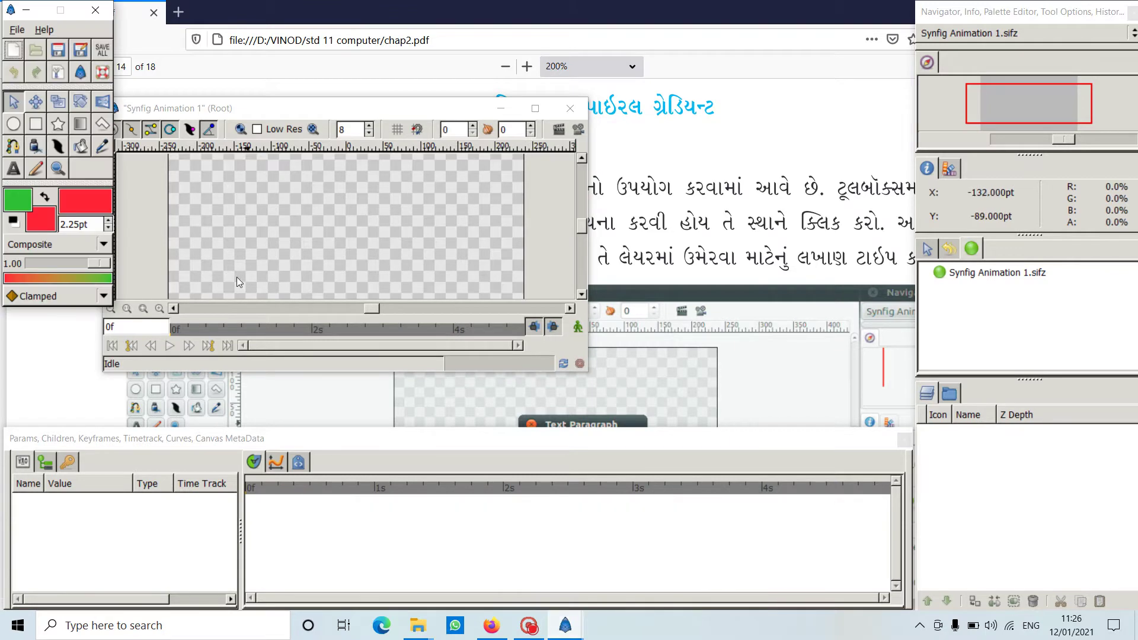
- Add the text "MORBI IS CLEAN CITY" to the canvas with the Text tool and bring the canvas window back to the front
click(14, 169)
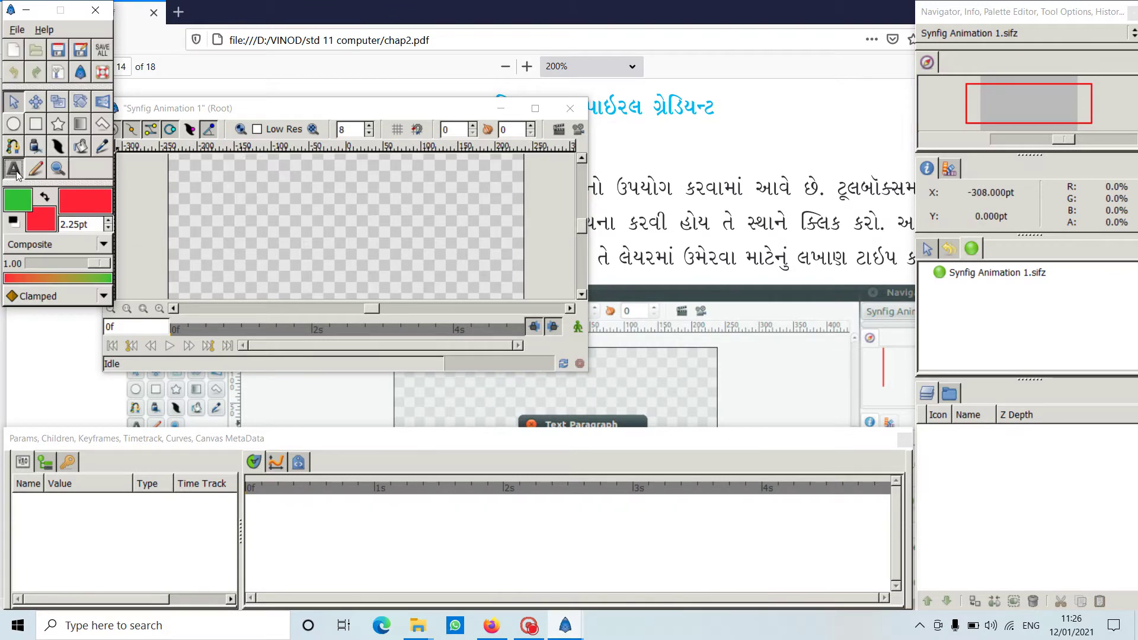
click(240, 211)
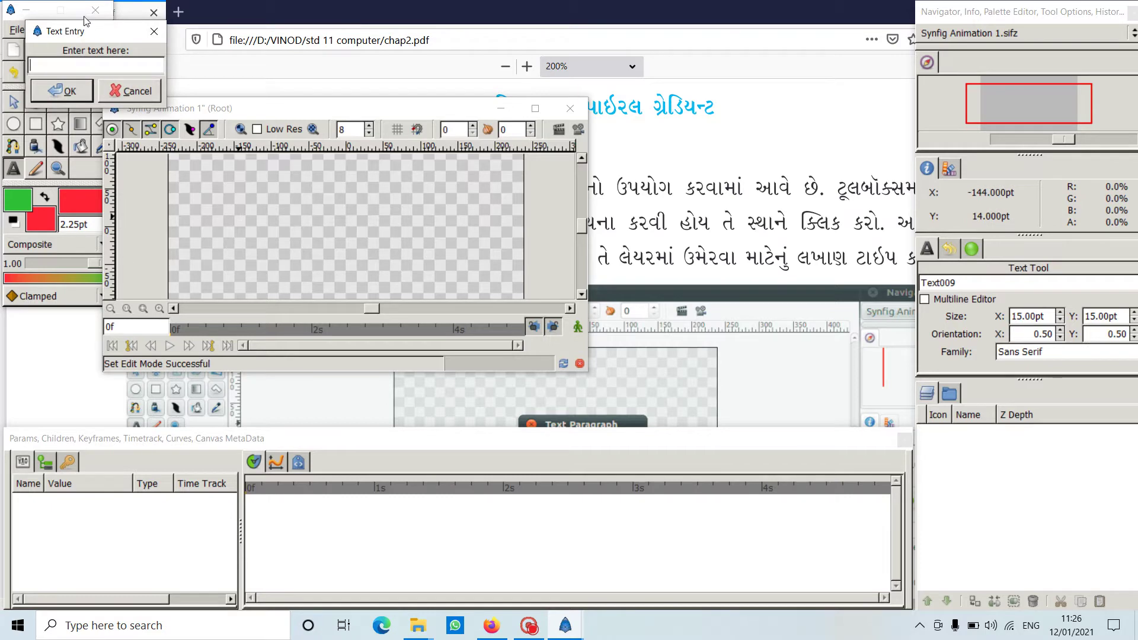
drag(107, 33, 312, 203)
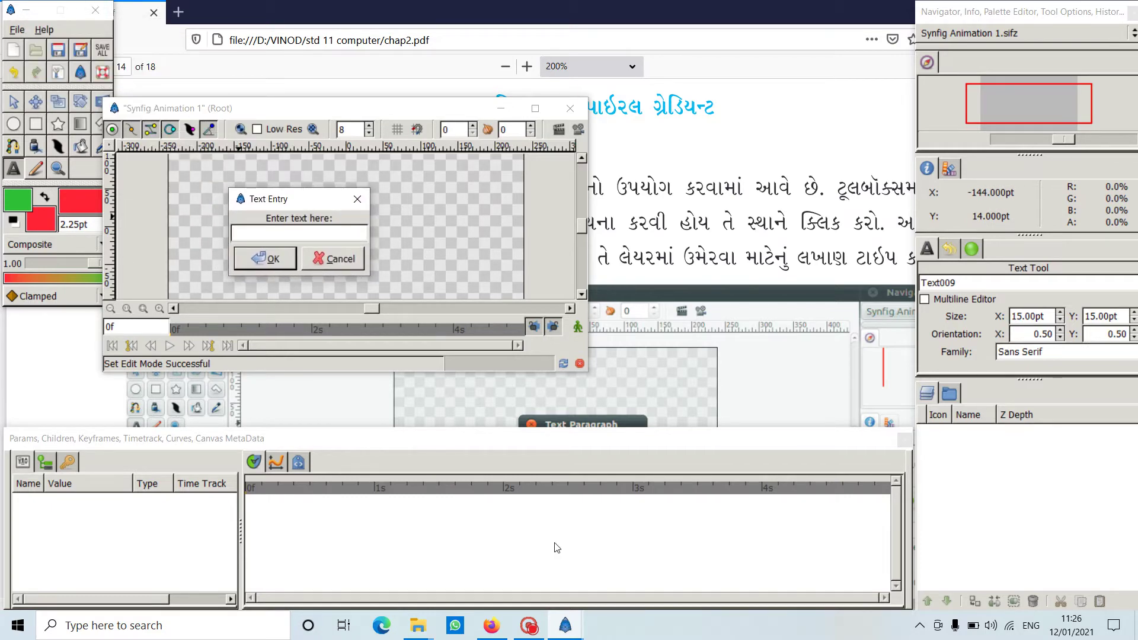
click(492, 625)
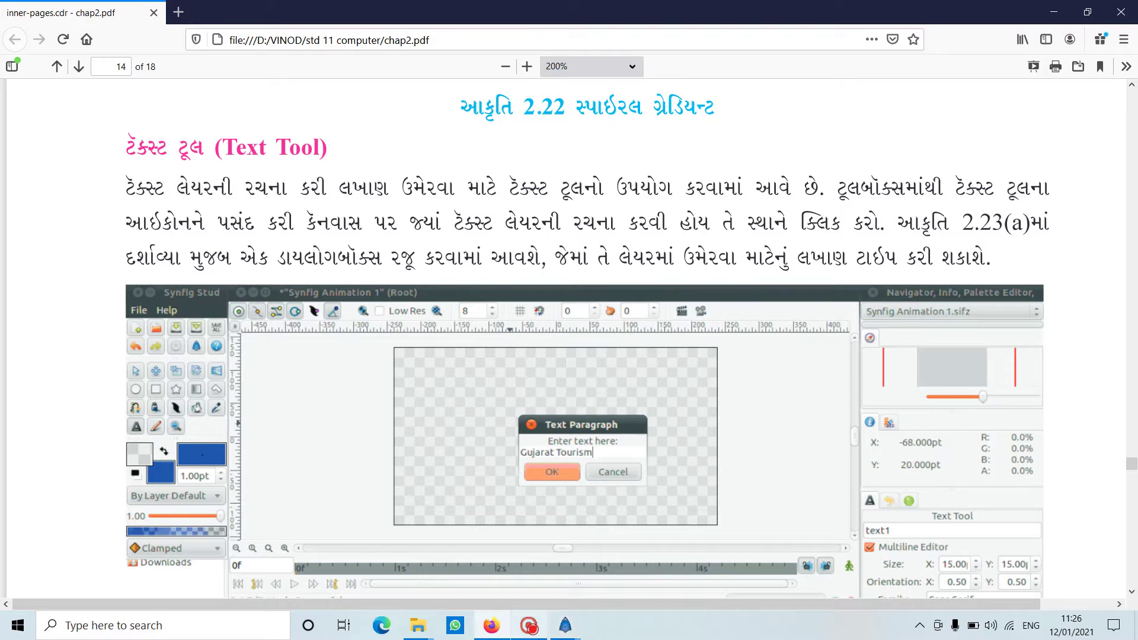
mouse_move(568, 627)
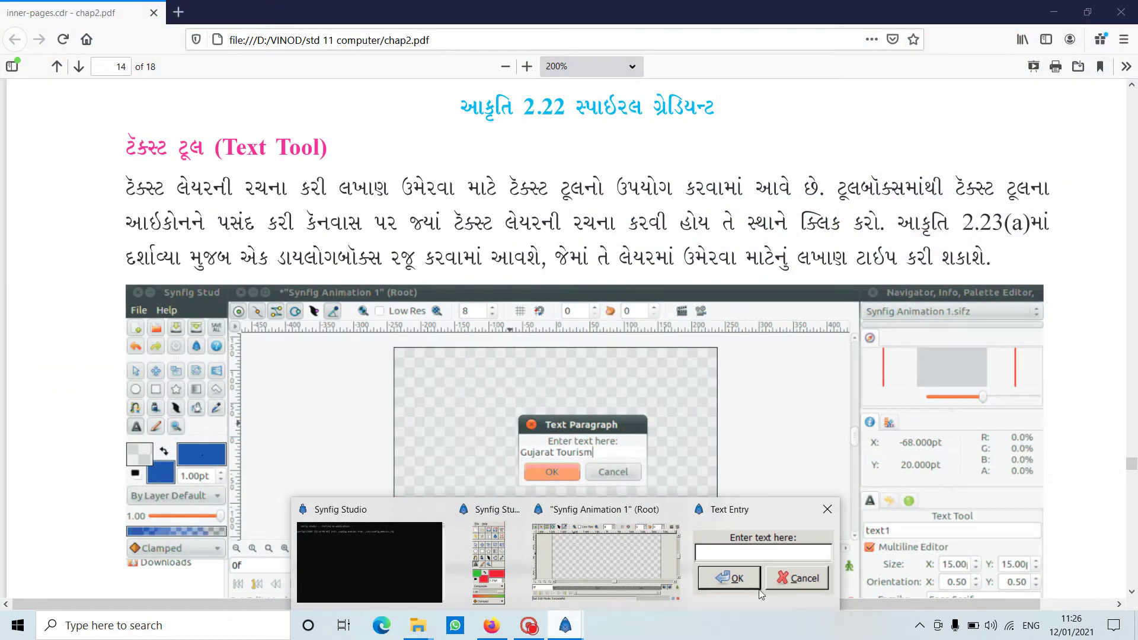
click(755, 556)
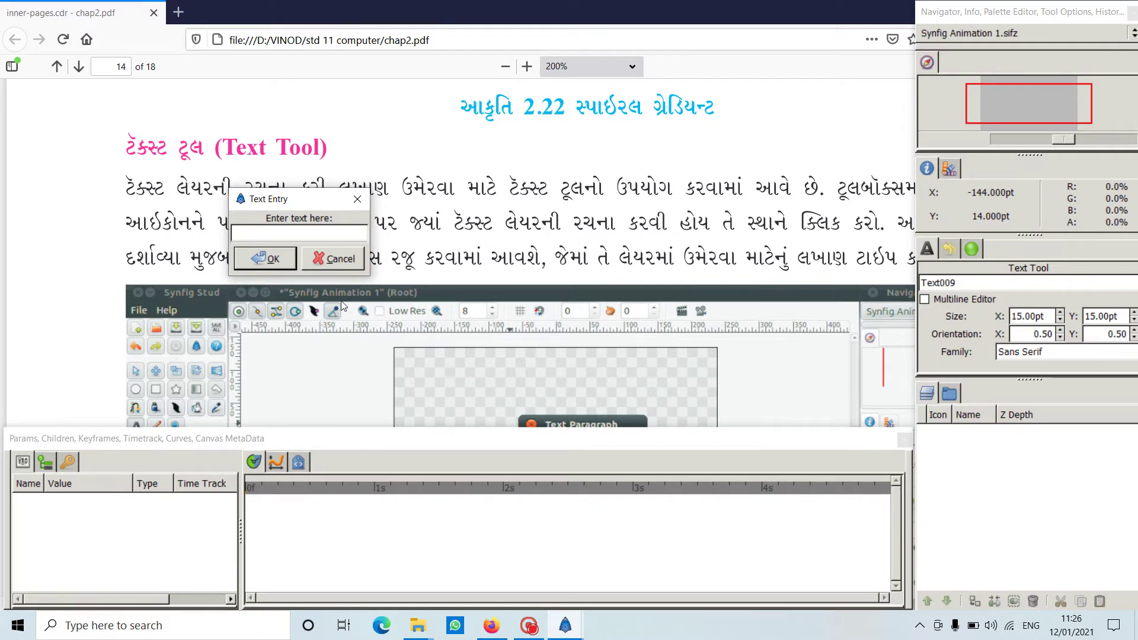
text(MORBI IS CLEAN CI)
text(TY)
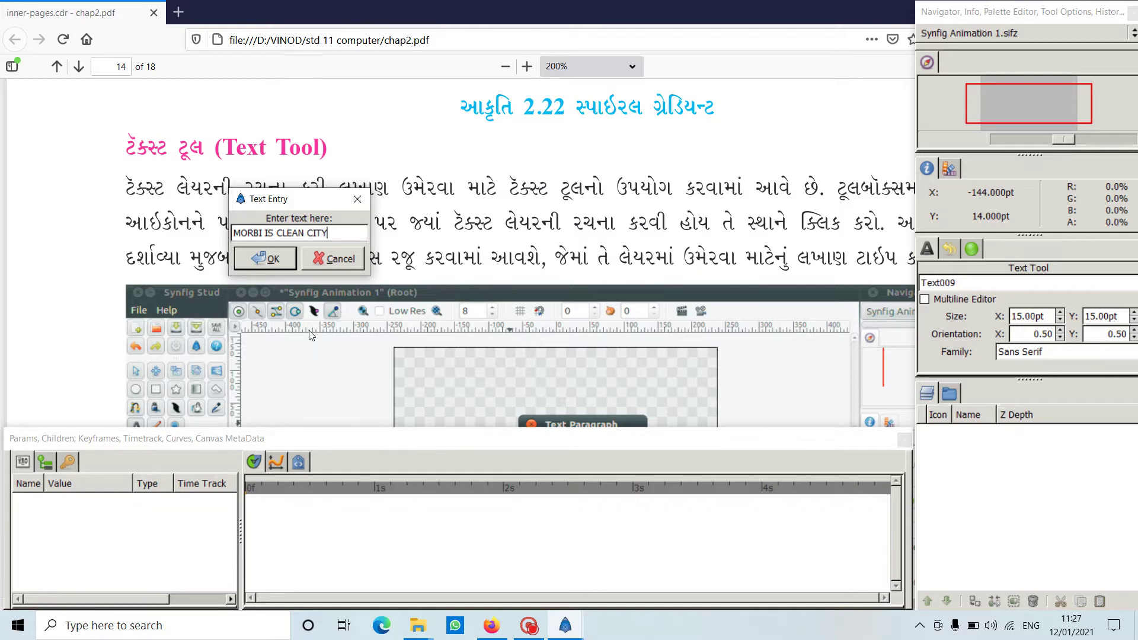
click(282, 264)
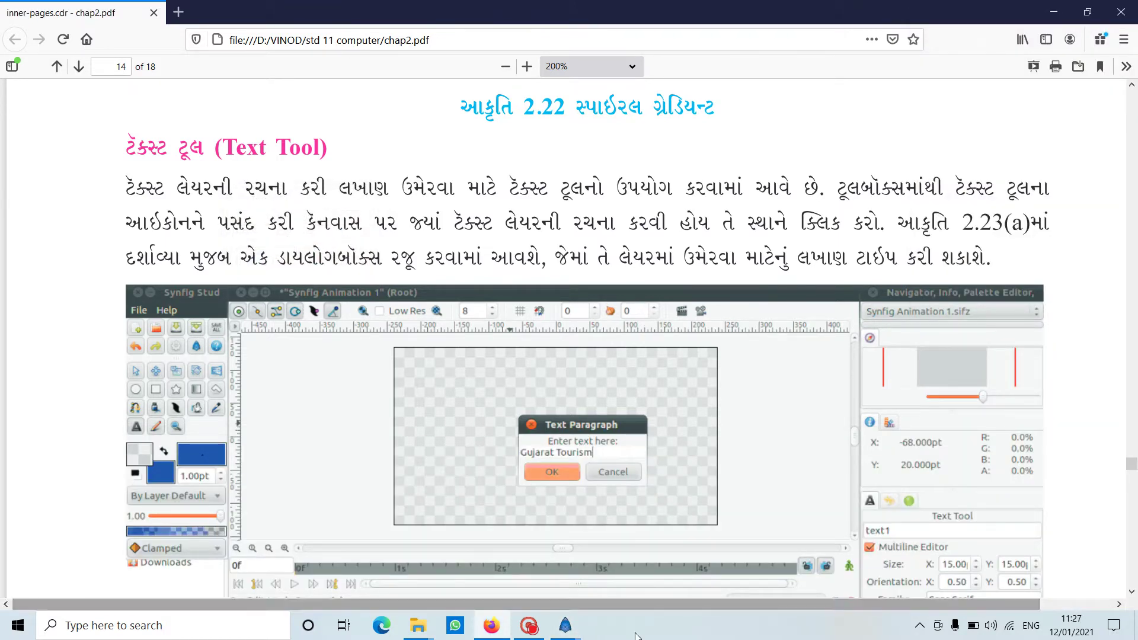
mouse_move(565, 626)
click(676, 563)
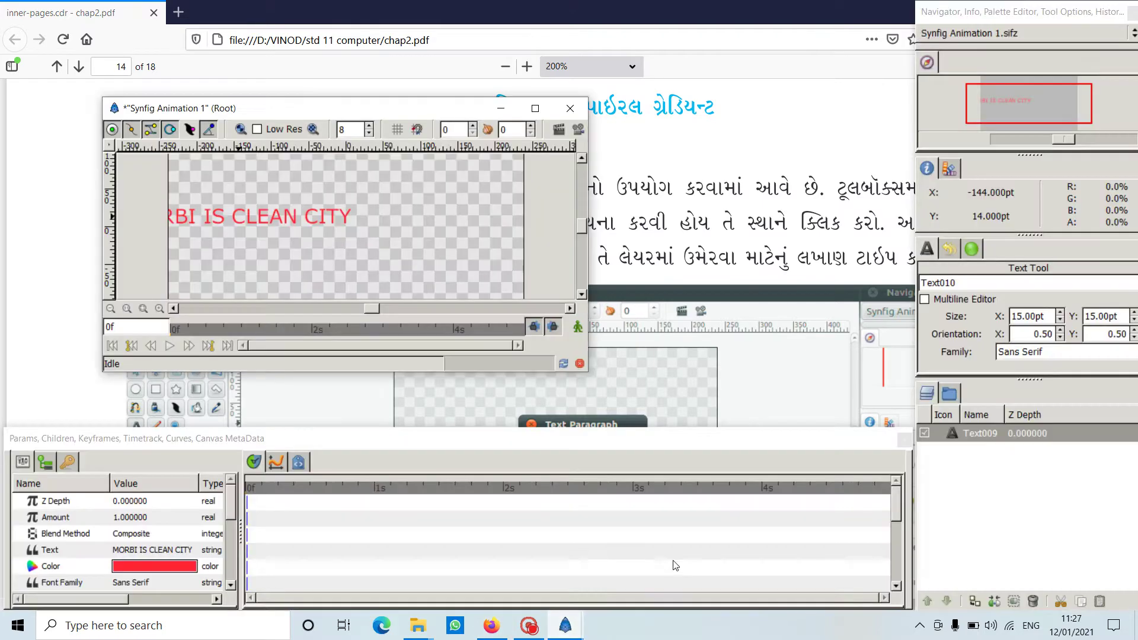
- Move the "MORBI IS CLEAN CITY" text rightwards with the Transform tool so the whole line lies inside the canvas
click(231, 217)
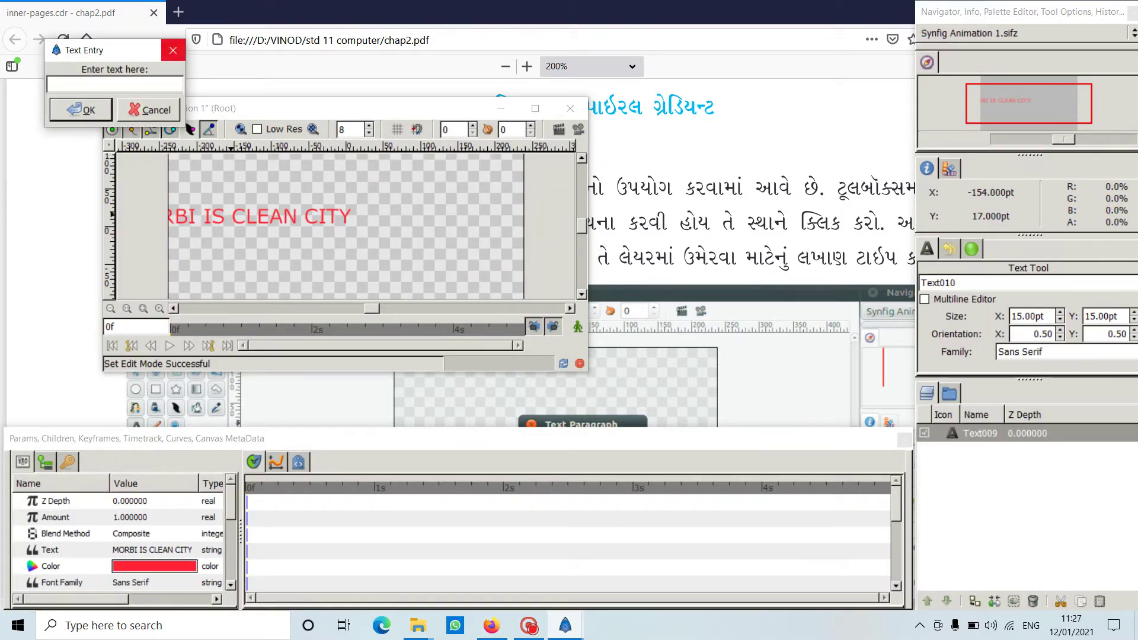
click(173, 50)
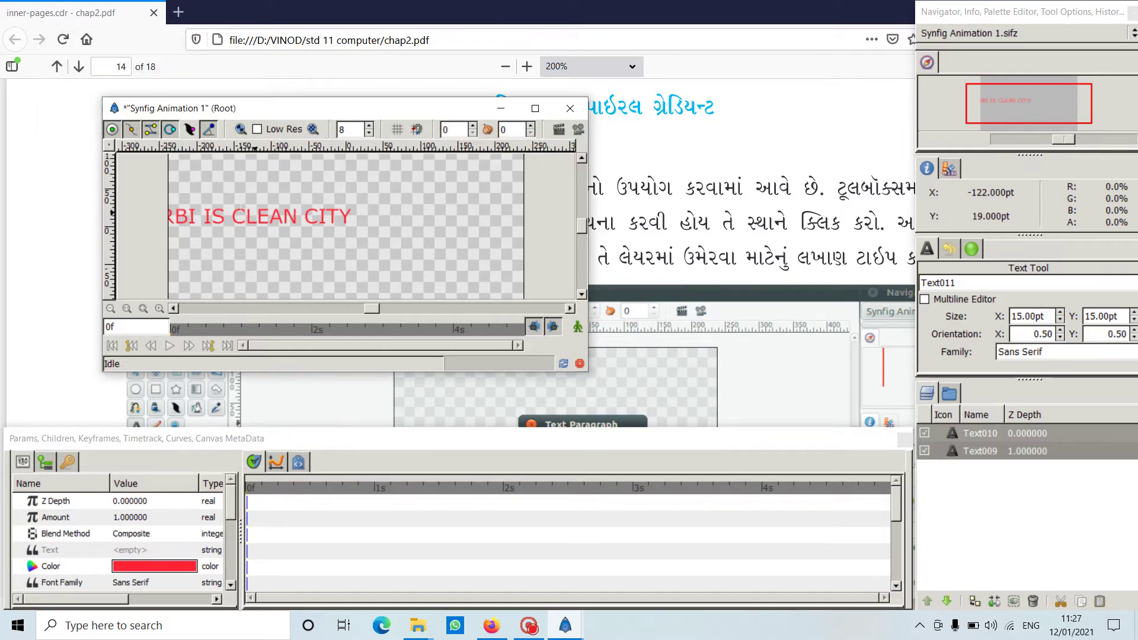
mouse_move(571, 628)
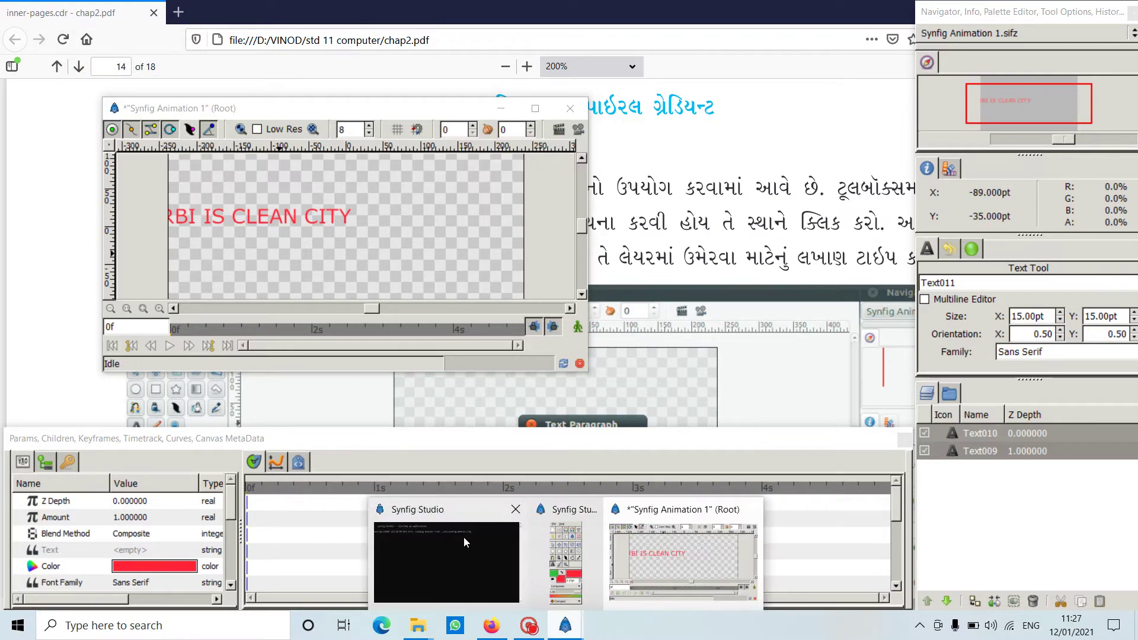
click(570, 537)
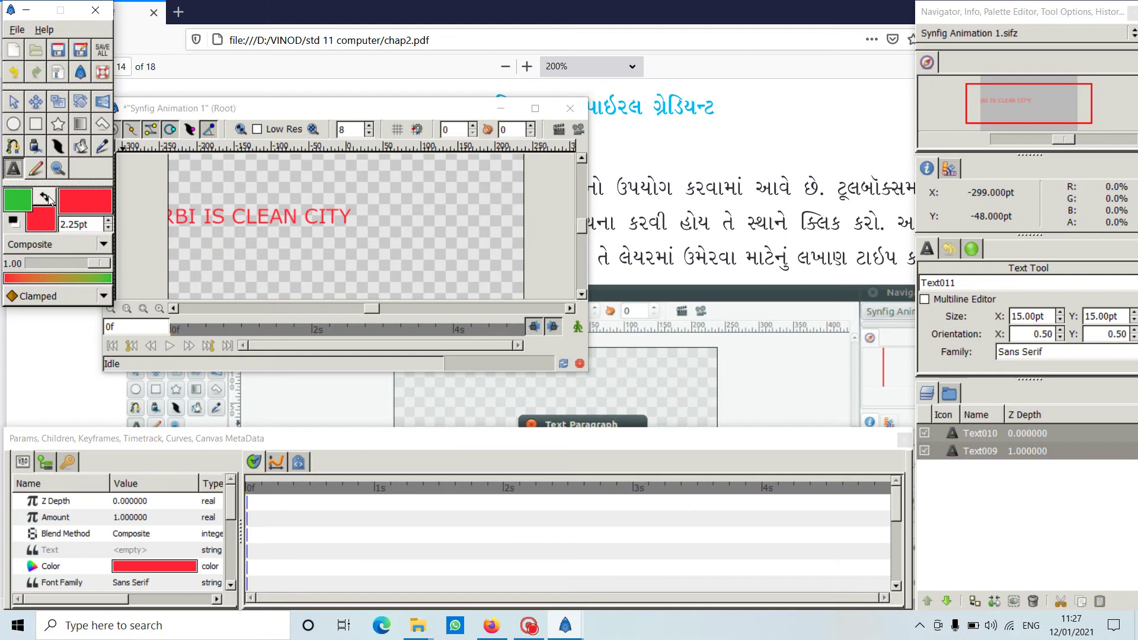
click(13, 101)
drag(241, 219, 309, 226)
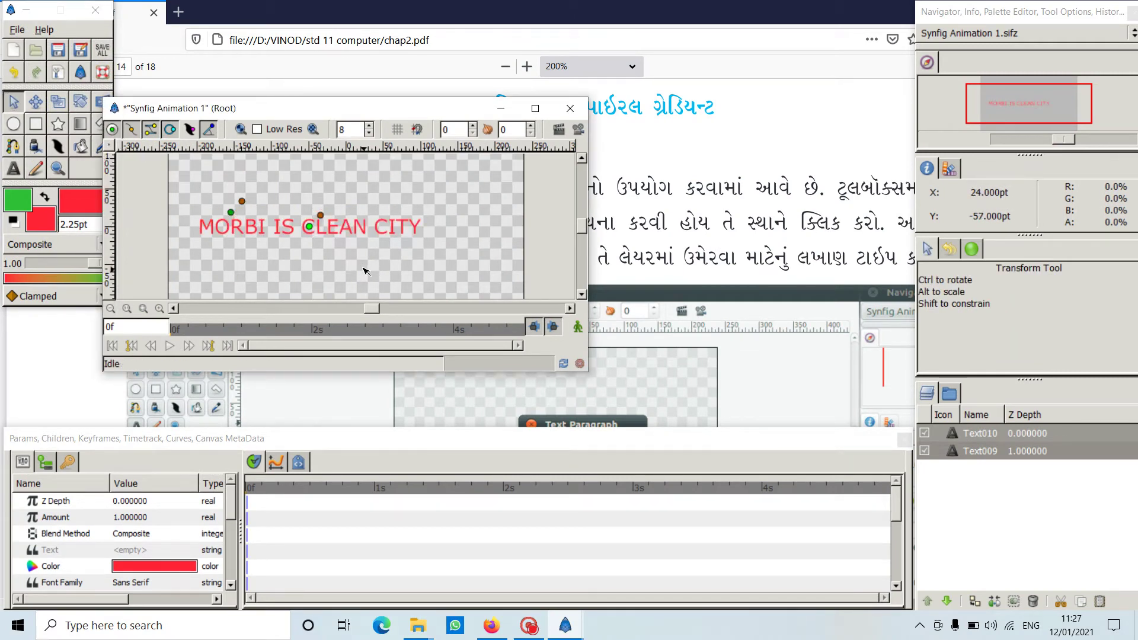
click(332, 255)
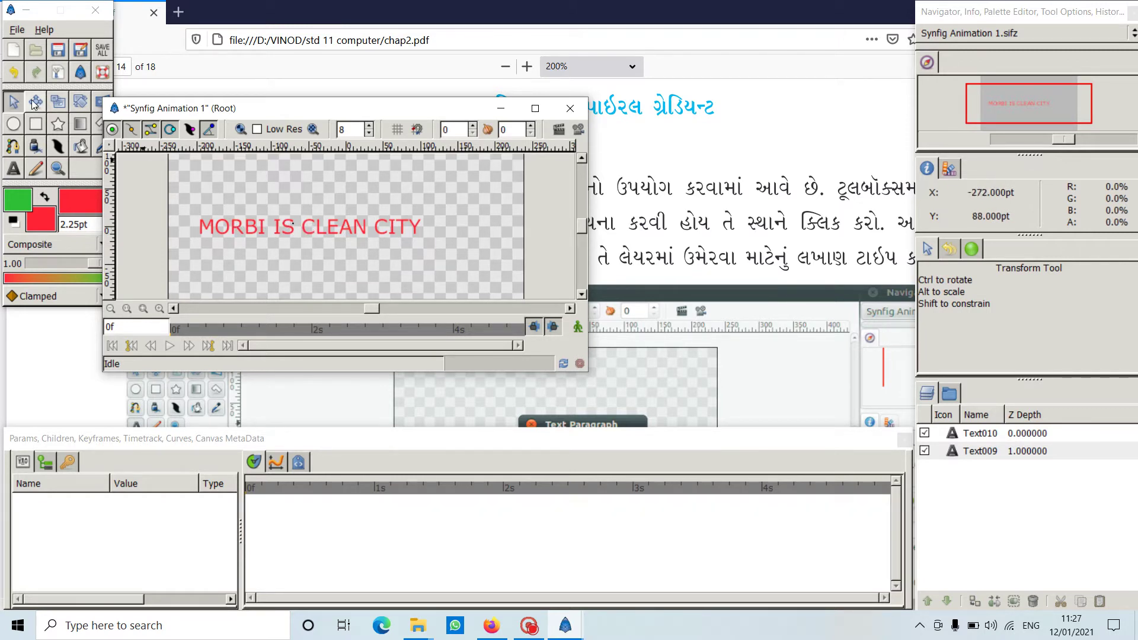
click(36, 102)
click(13, 102)
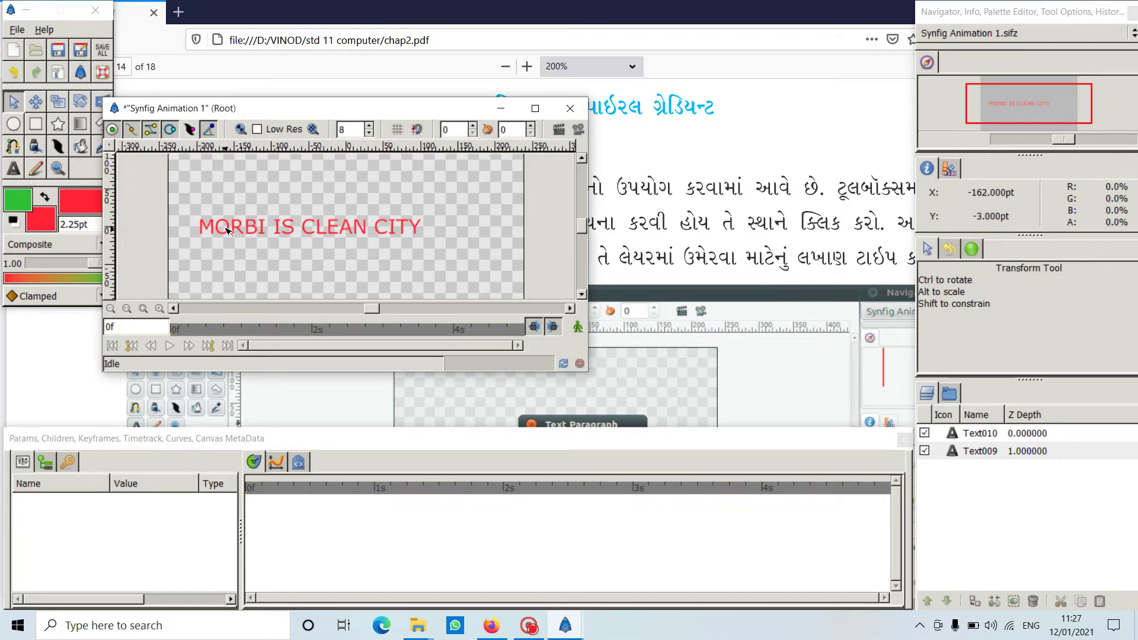
click(27, 203)
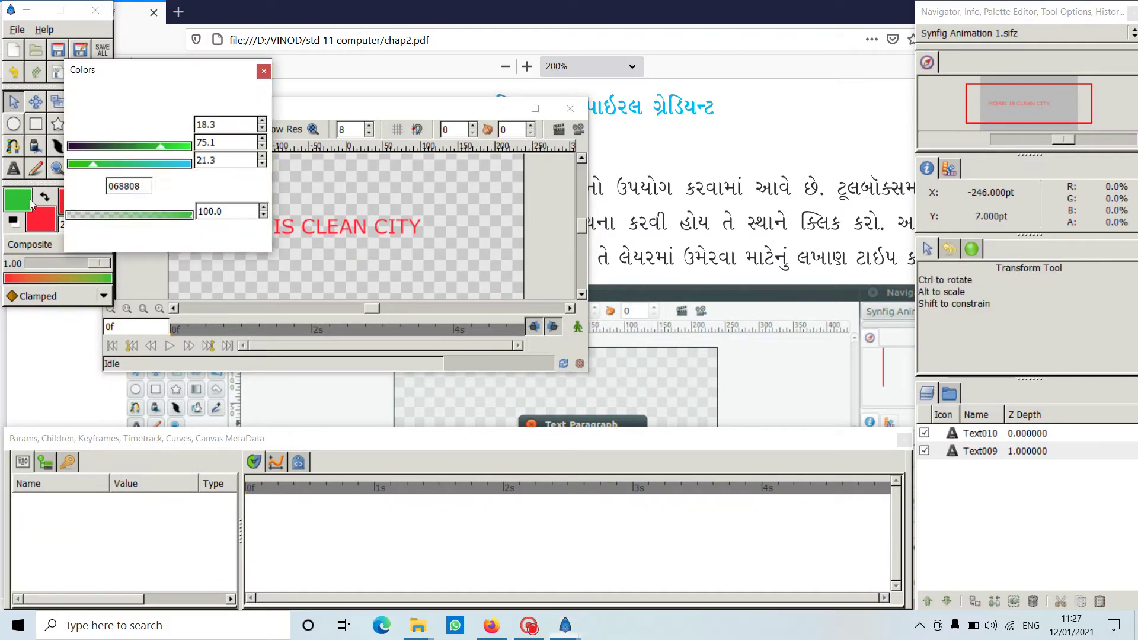
click(264, 71)
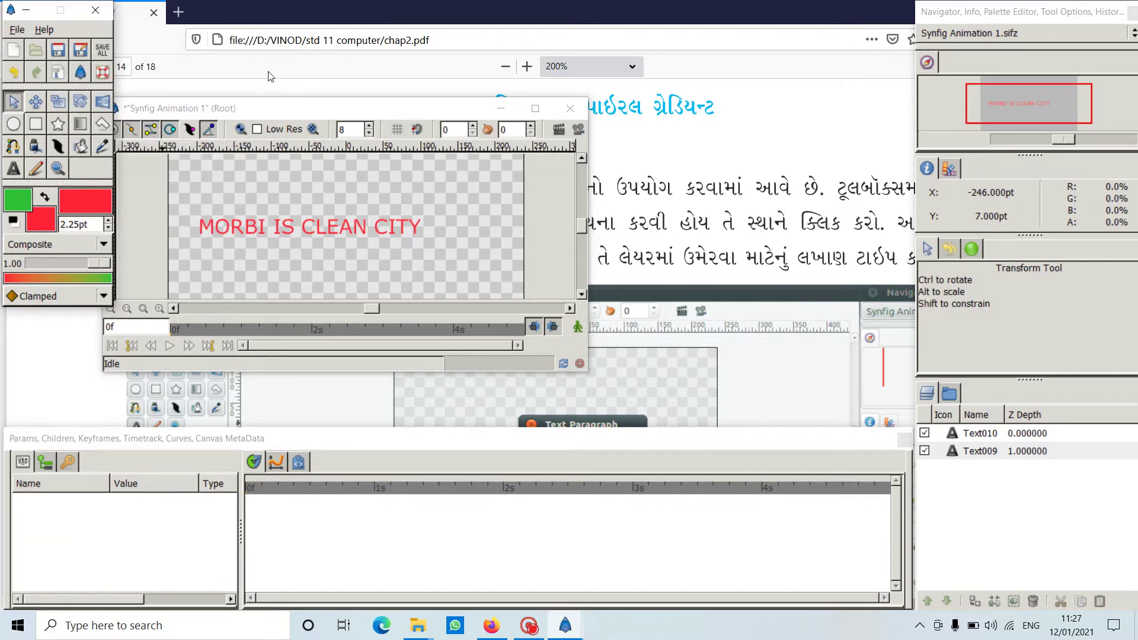
click(13, 169)
click(262, 229)
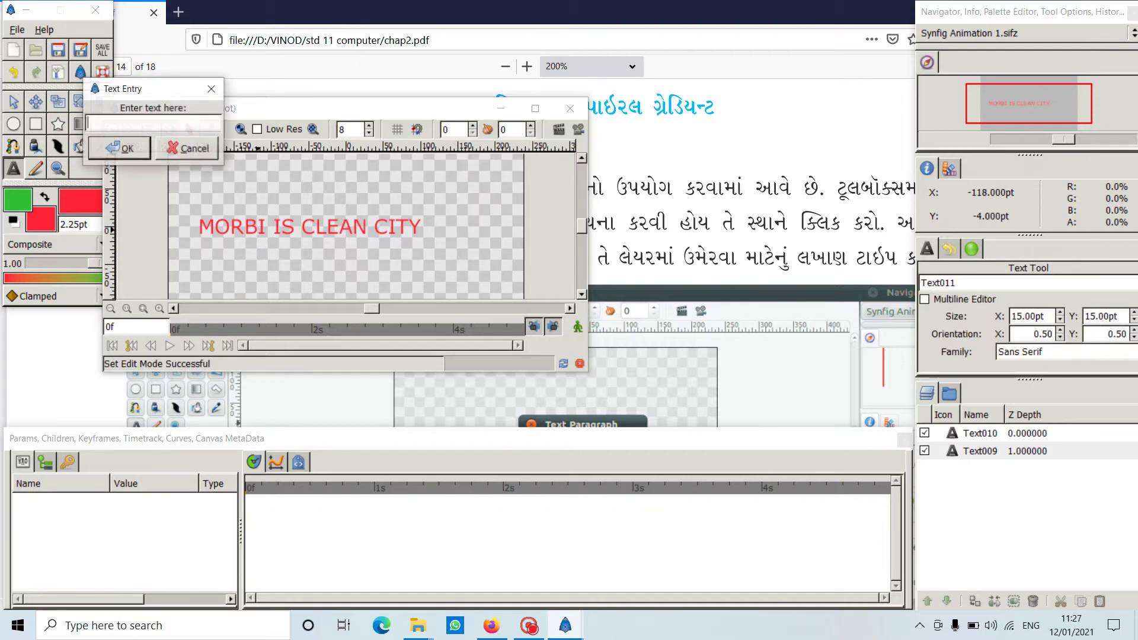
click(187, 149)
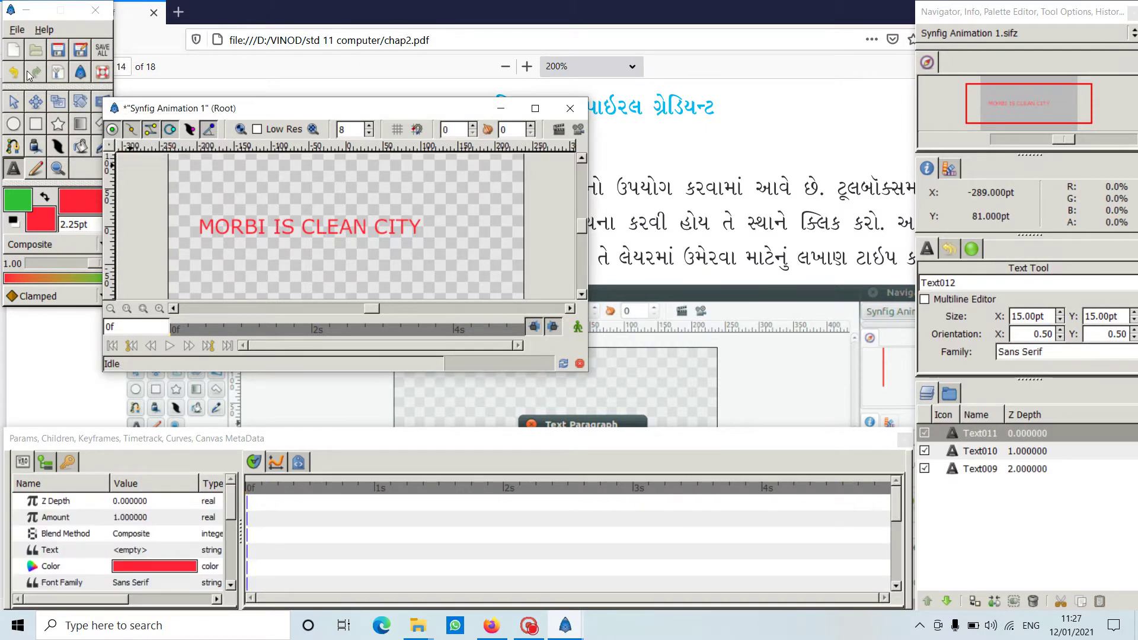
- Try to move the text on the canvas with the SmoothMove and Transform tools
click(36, 101)
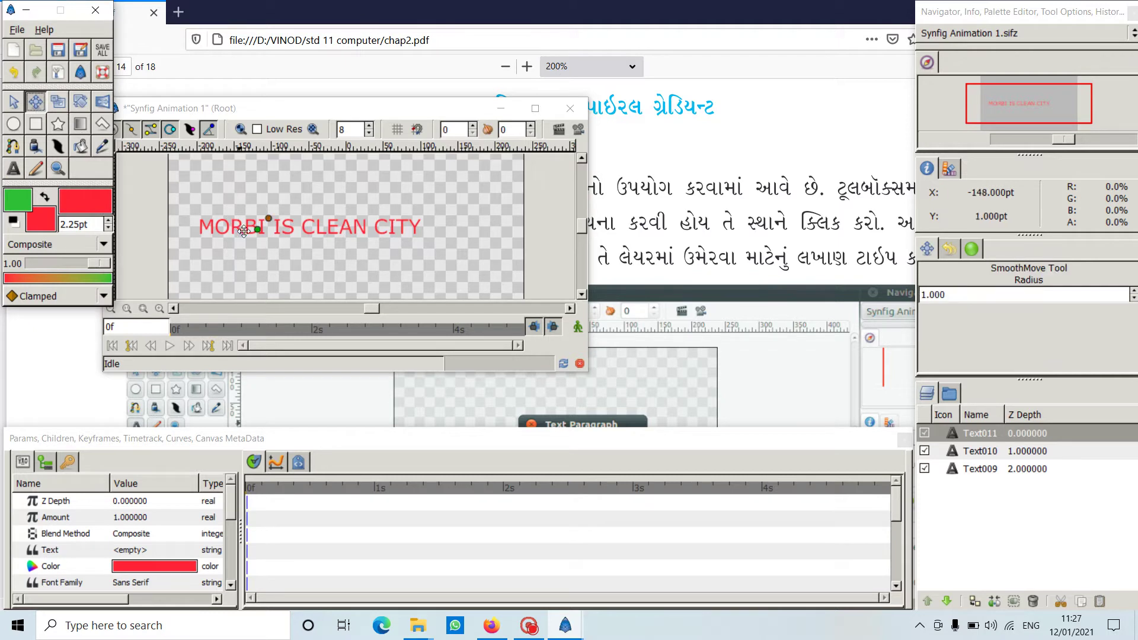
mouse_move(257, 229)
mouse_down()
mouse_move(271, 204)
mouse_move(266, 228)
mouse_up()
click(19, 107)
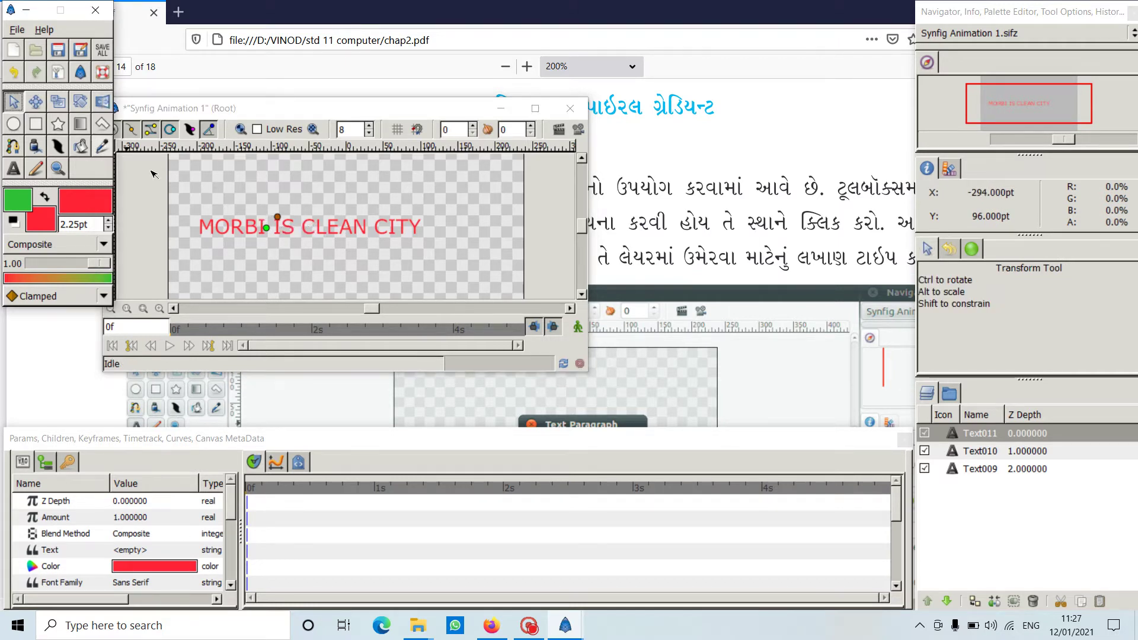
drag(266, 227, 314, 230)
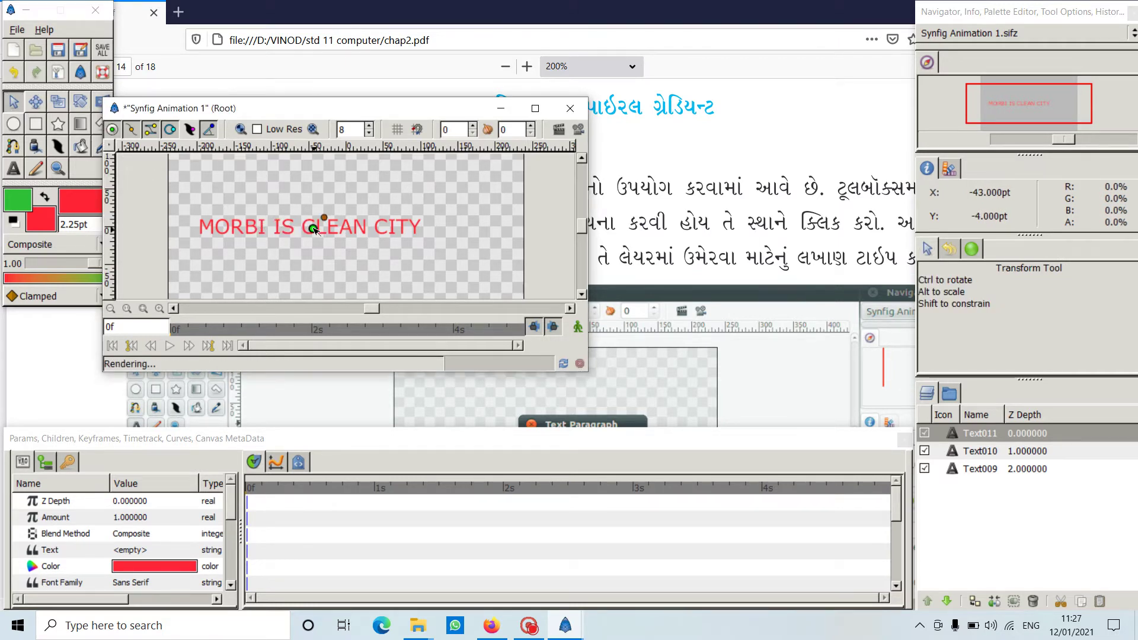
click(317, 224)
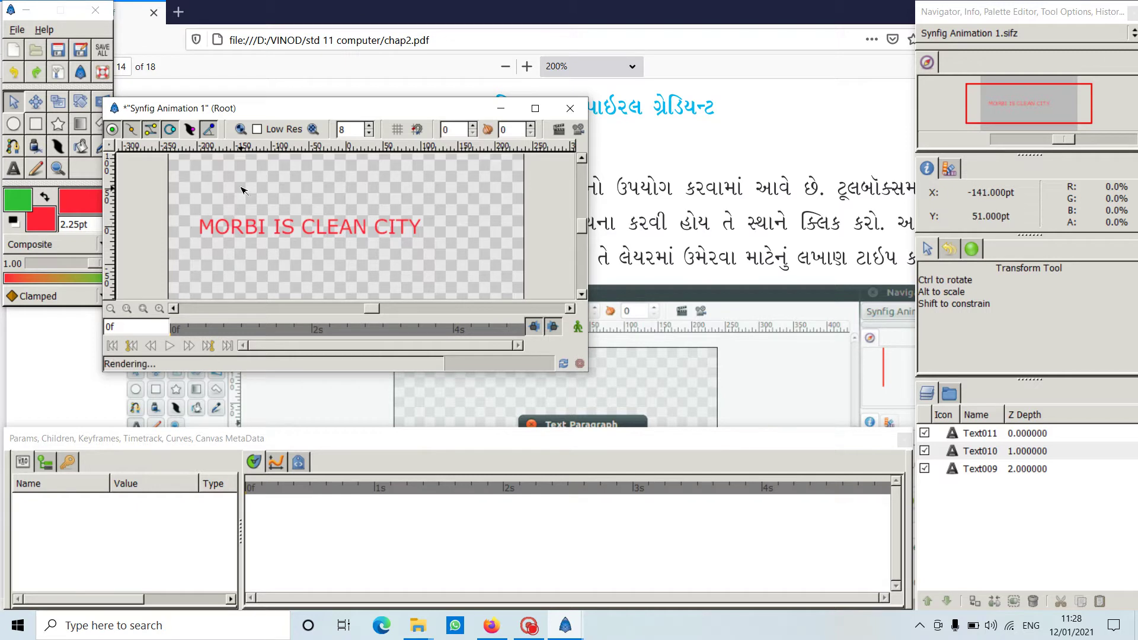
- Undo the text edits back to an empty canvas and redo the creation of the "MORBI IS CLEAN CITY" text layer
key(ctrl+z)
key(ctrl+z)
key(ctrl+z)
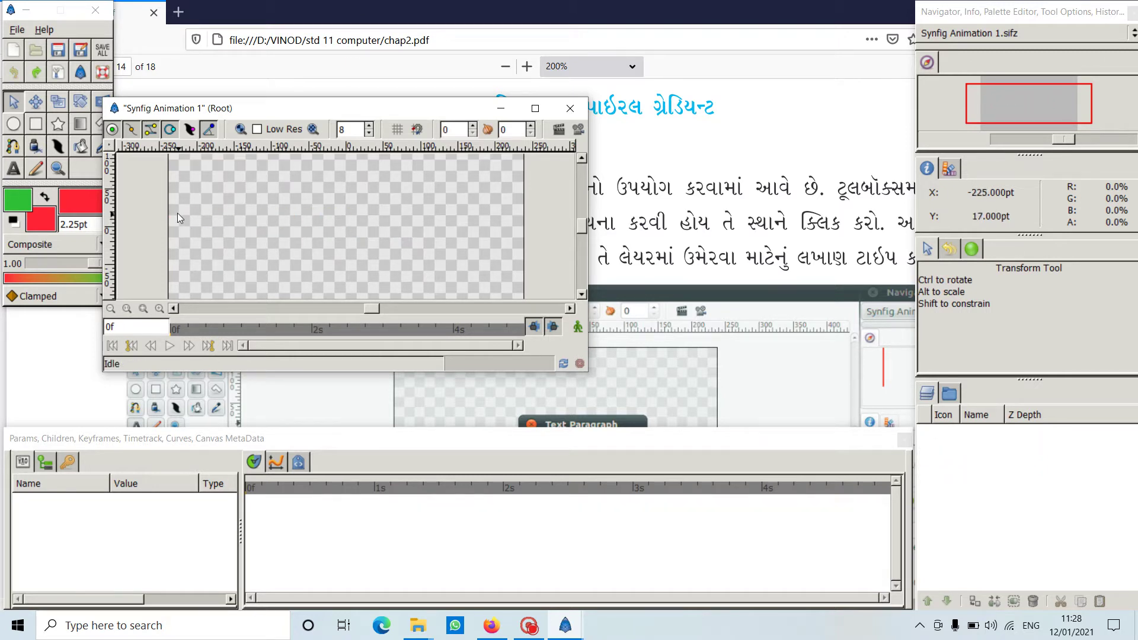
key(ctrl+r)
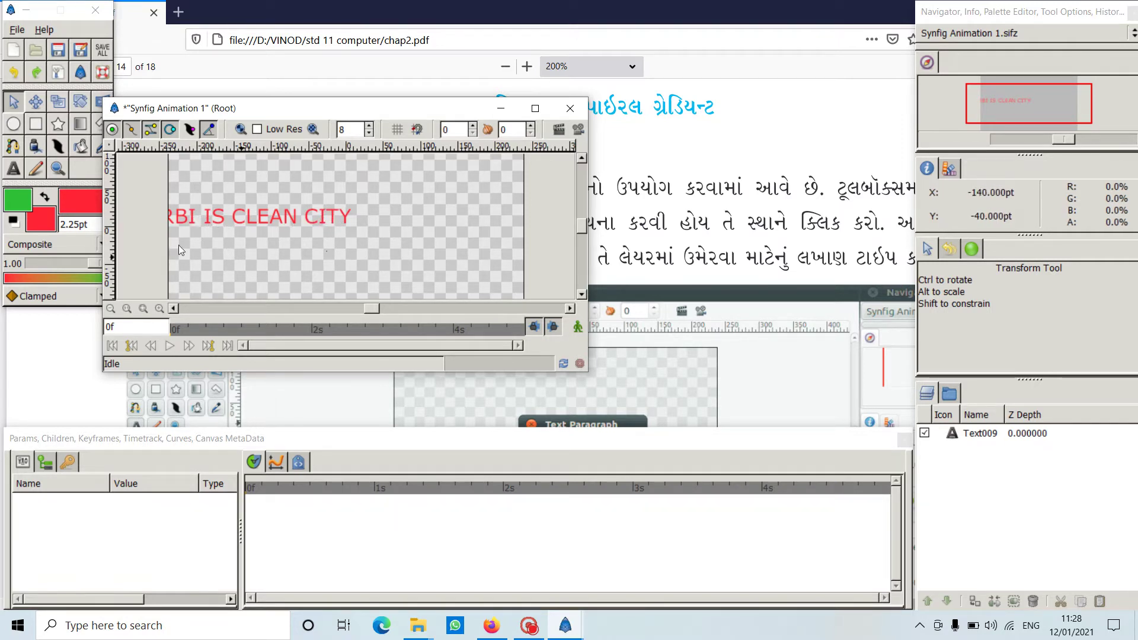
- Select the Text009 layer and move its text rightwards with the Transform tool so the whole line lies inside the canvas
click(21, 171)
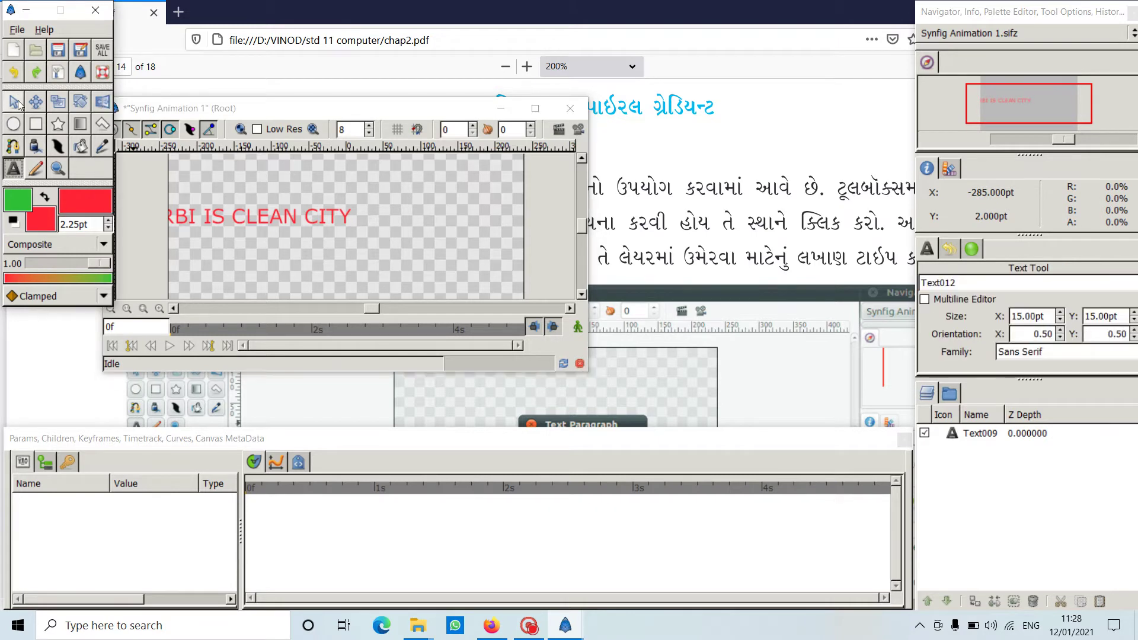
click(13, 101)
click(250, 219)
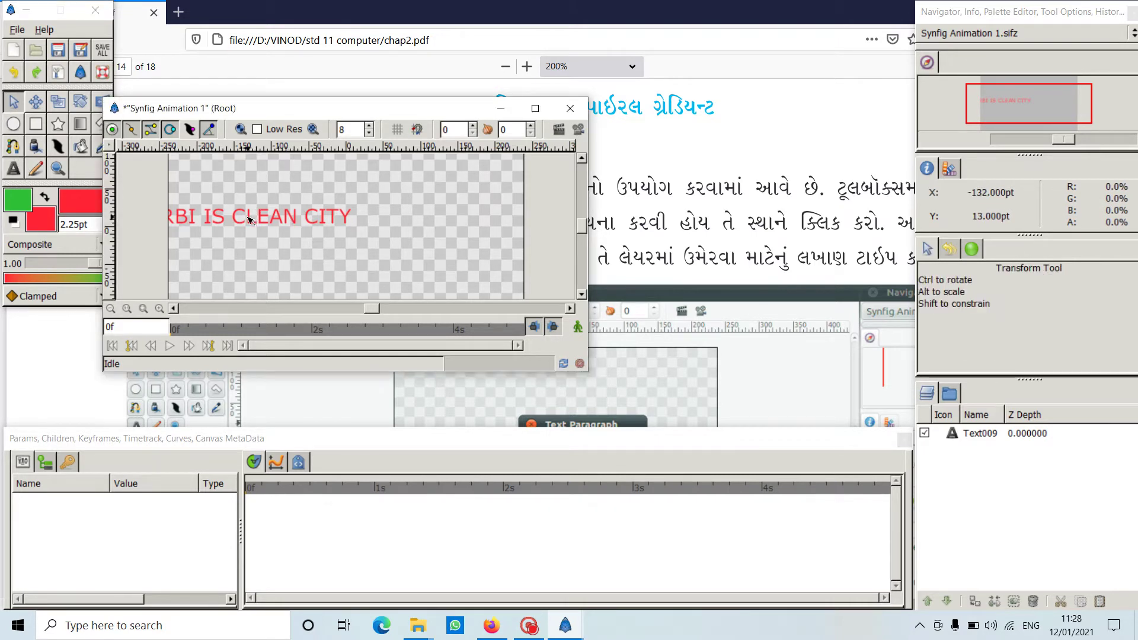
click(980, 433)
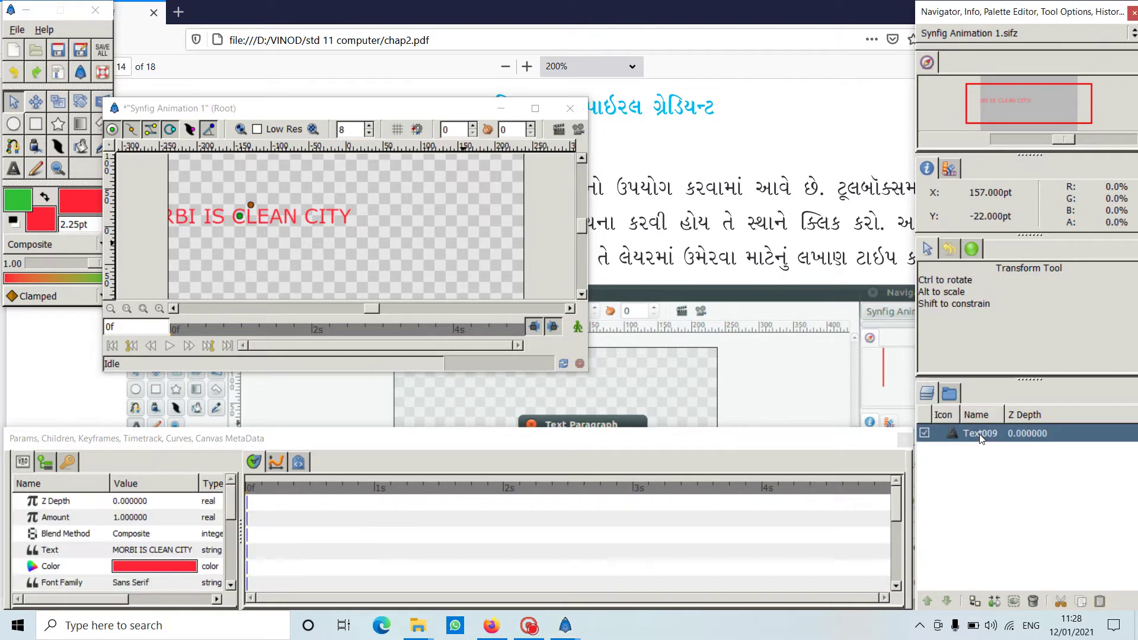
drag(244, 217, 286, 219)
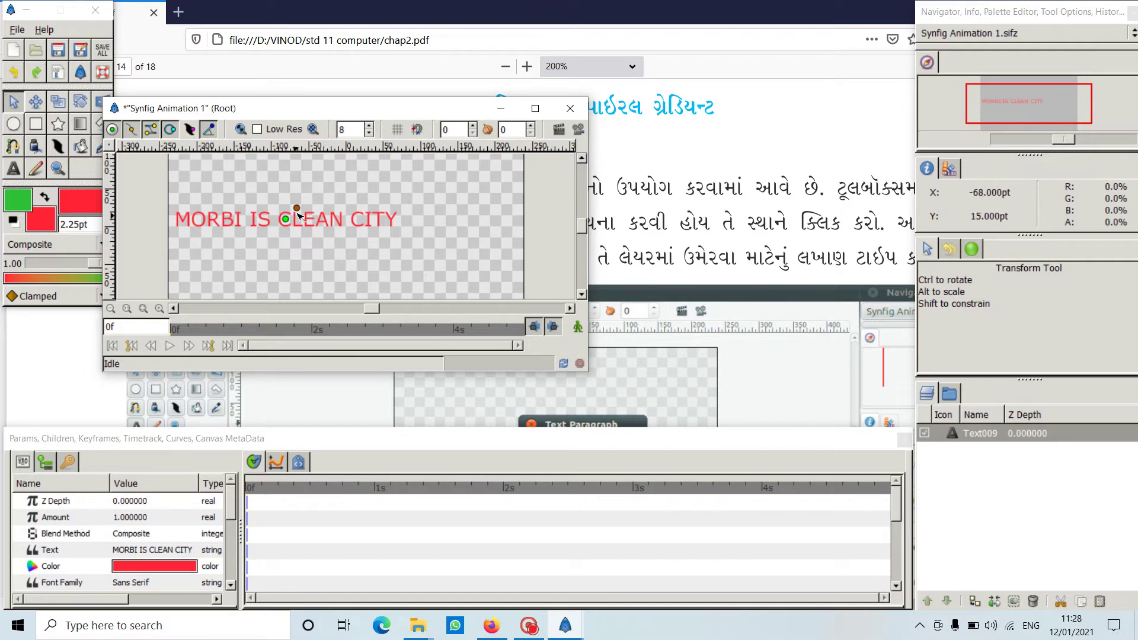
- Enlarge the text with its size handle, centre it on the canvas, and maximize the canvas window
mouse_move(297, 208)
mouse_down()
mouse_move(305, 188)
mouse_move(313, 210)
mouse_move(356, 212)
mouse_move(293, 208)
mouse_up()
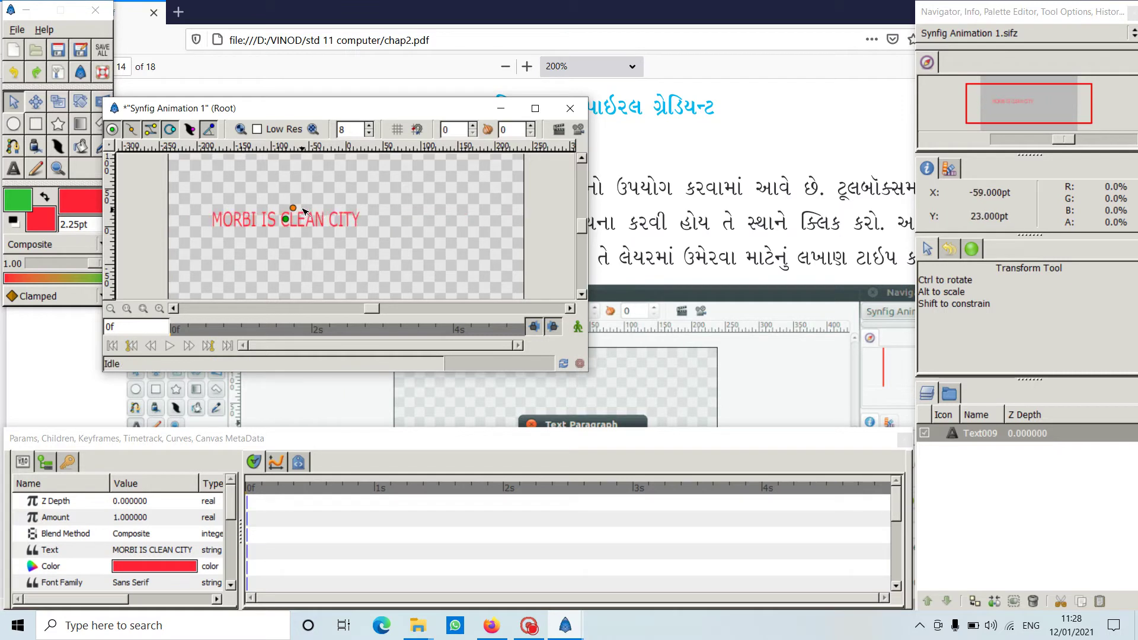
drag(293, 208, 302, 201)
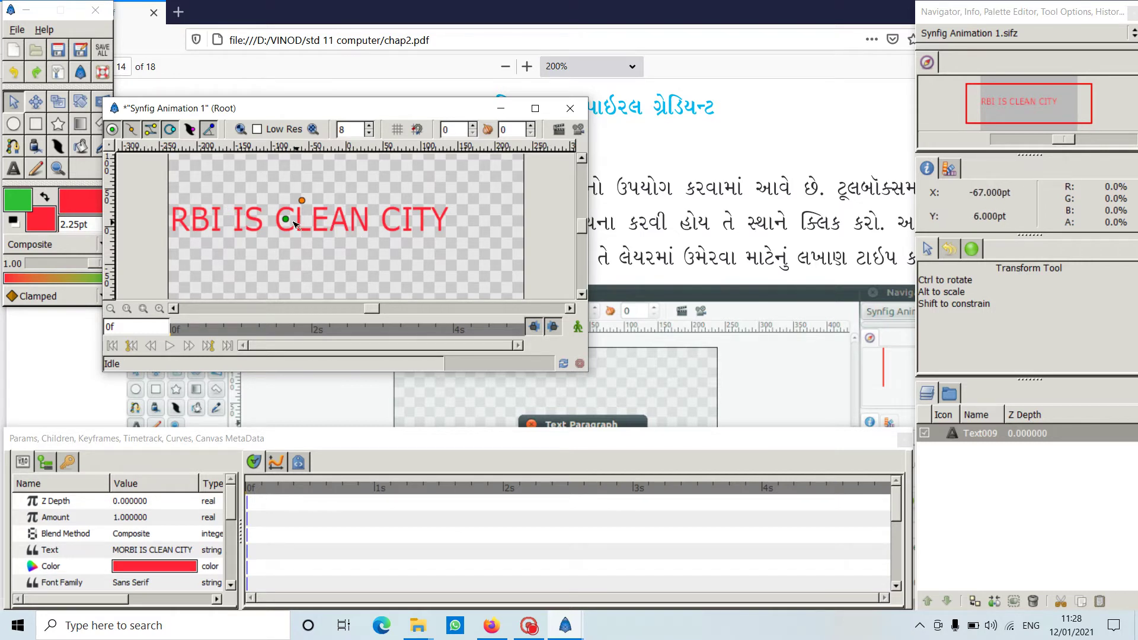
drag(287, 220, 345, 222)
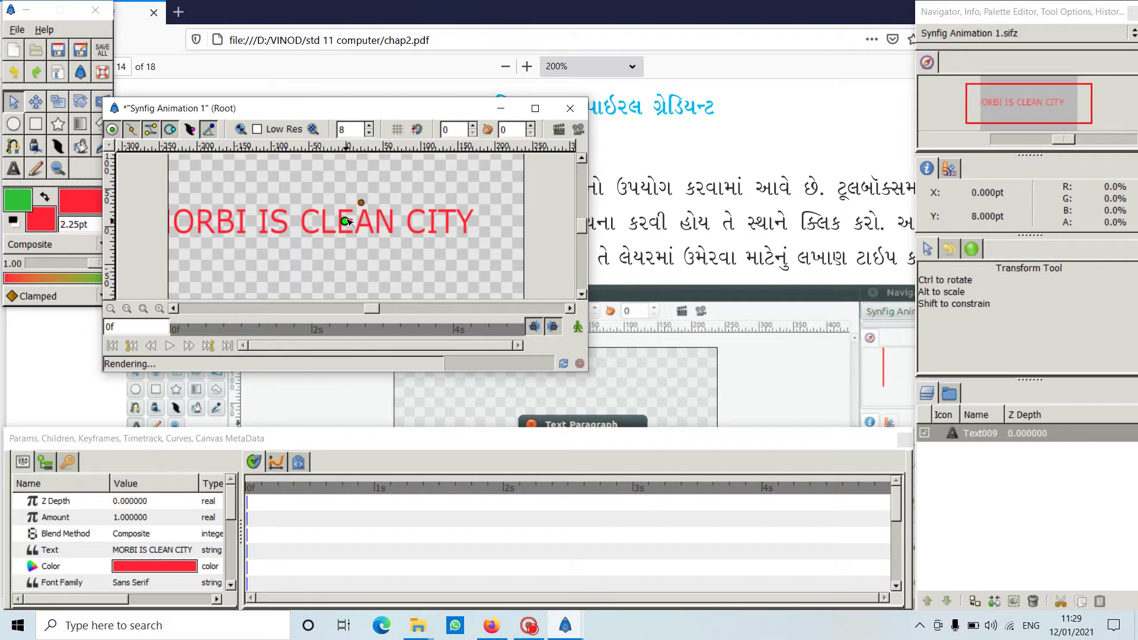
double_click(419, 108)
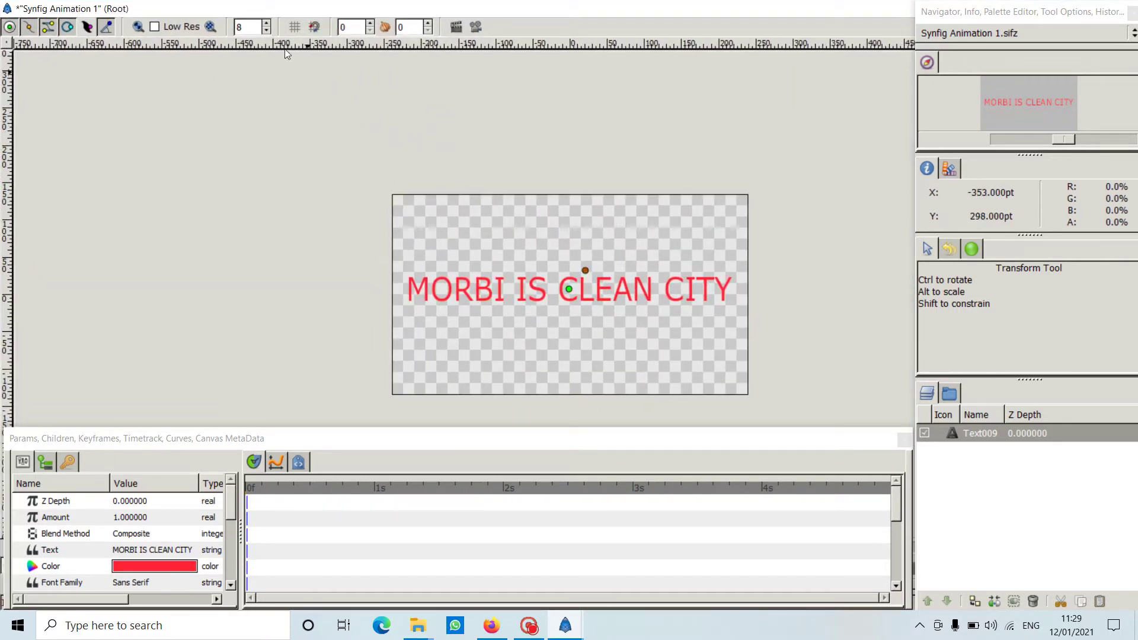
- Turn on the Text tool's Multiline Editor, open a paragraph text entry on the canvas and close it without text
mouse_move(565, 626)
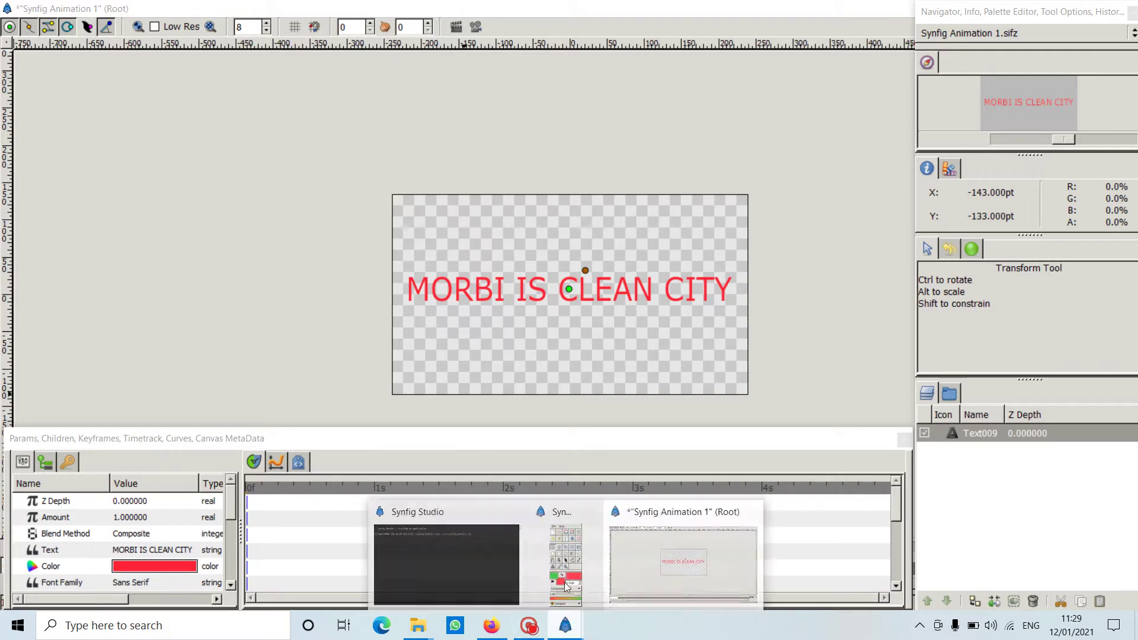
click(561, 554)
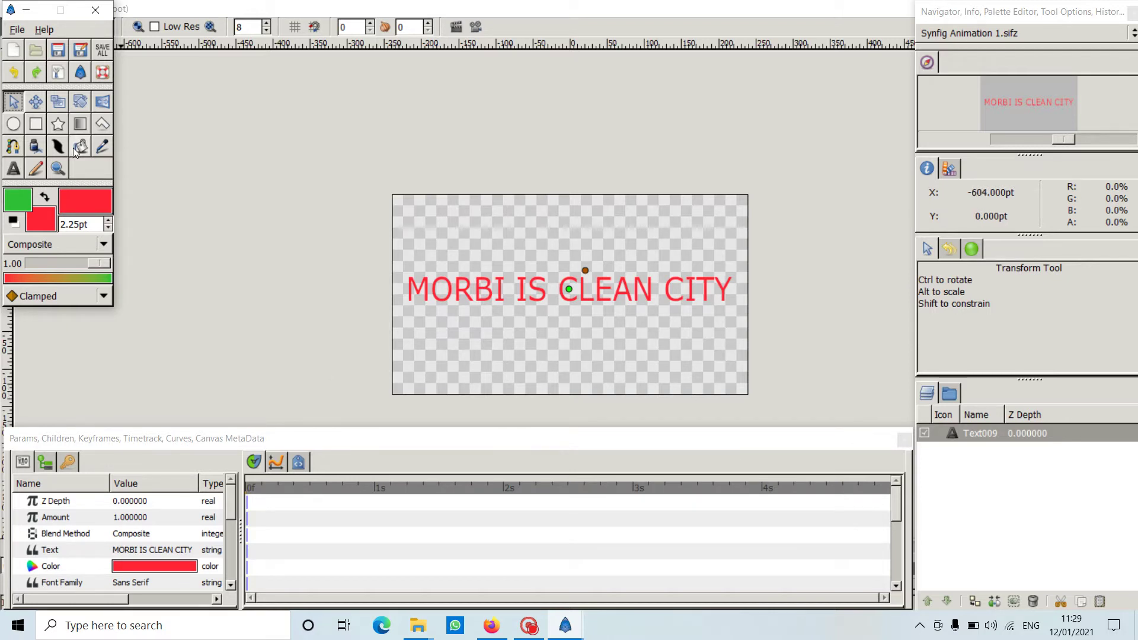
click(17, 169)
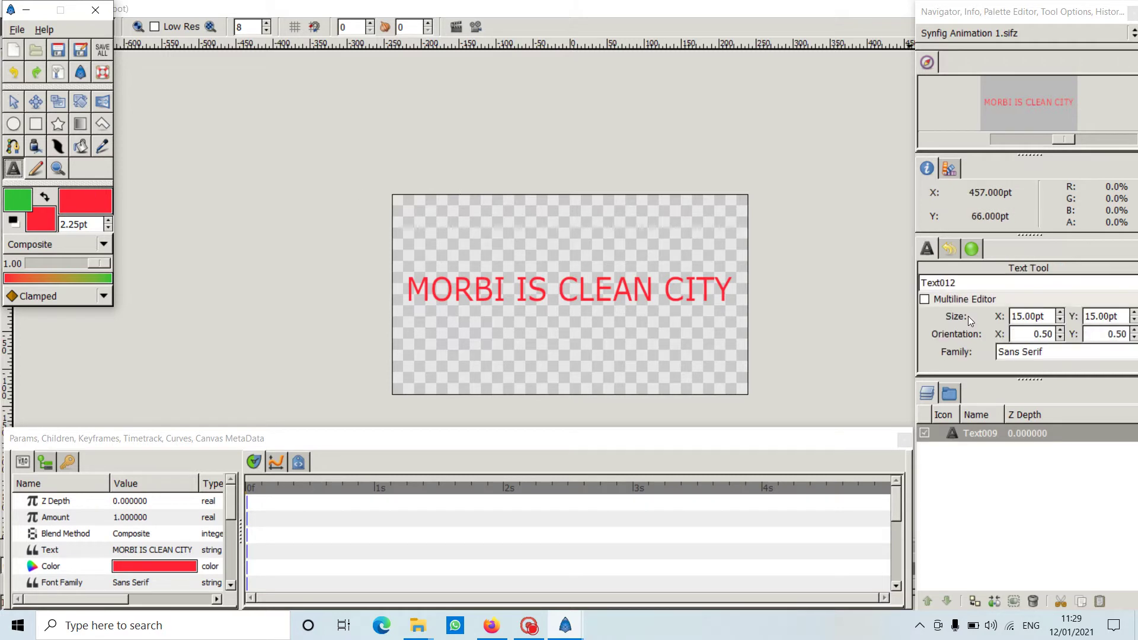
click(929, 248)
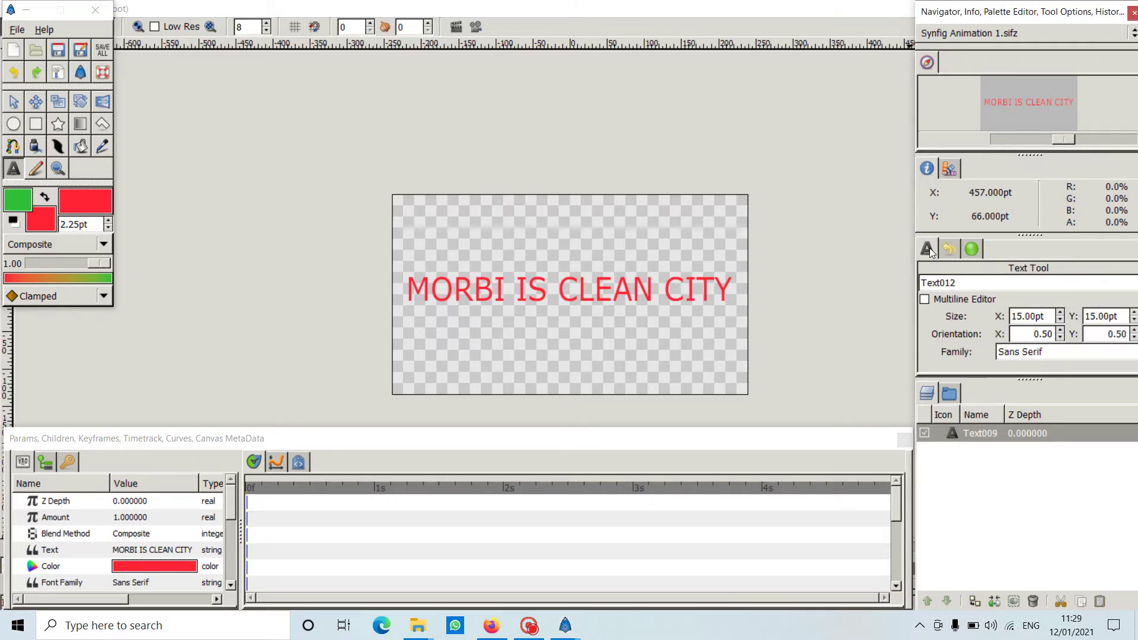
click(948, 249)
click(928, 249)
click(925, 300)
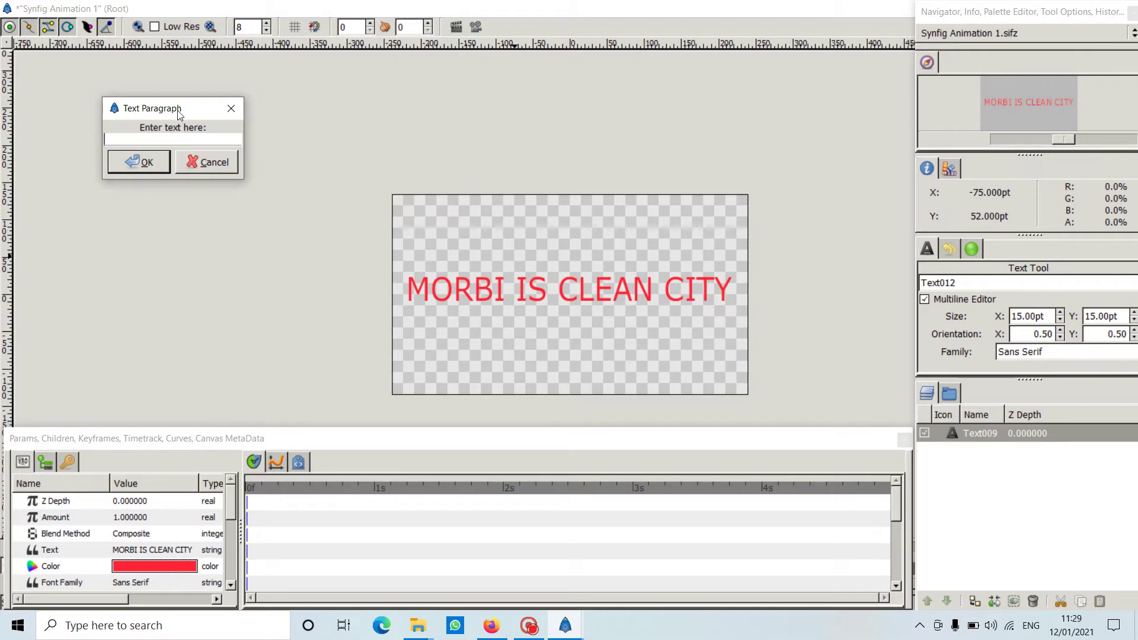
click(146, 163)
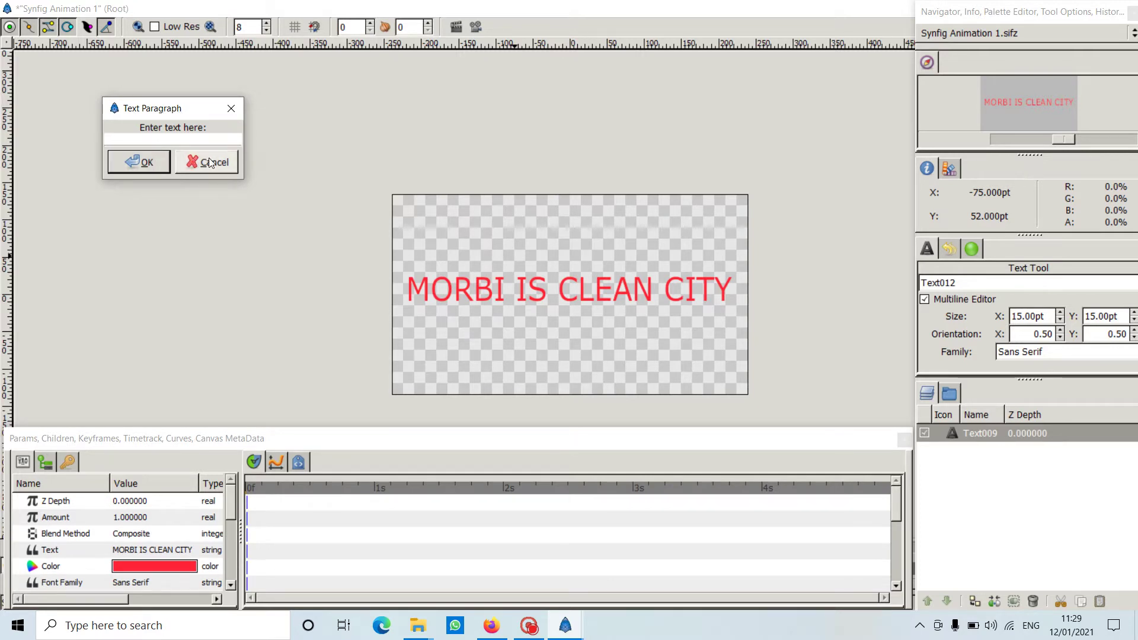
- With the Multiline Editor off and the font family cleared, open a single-line text entry on the canvas and cancel it
click(926, 300)
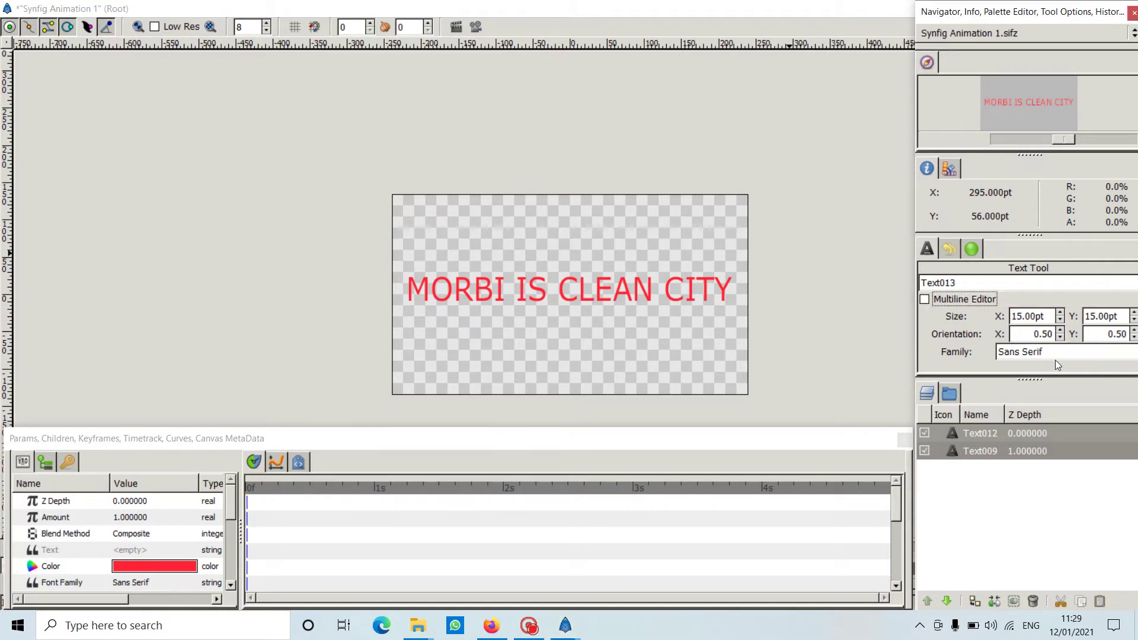
click(1022, 353)
triple_click(1022, 352)
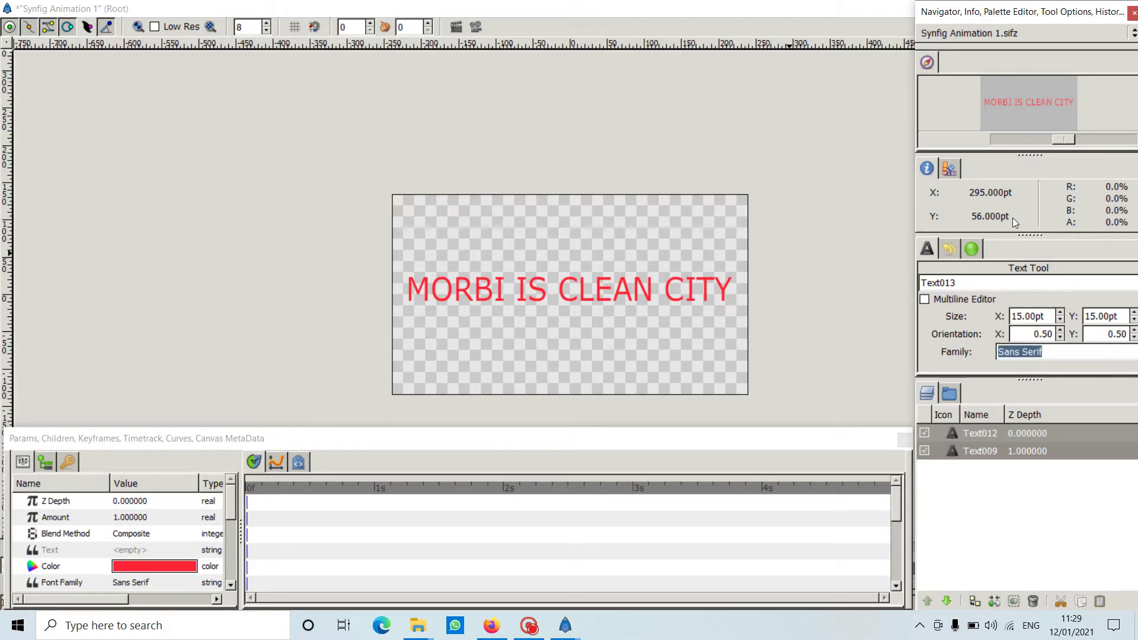
mouse_move(1040, 17)
mouse_down()
mouse_move(1017, 13)
mouse_move(1026, 21)
mouse_up()
text(T)
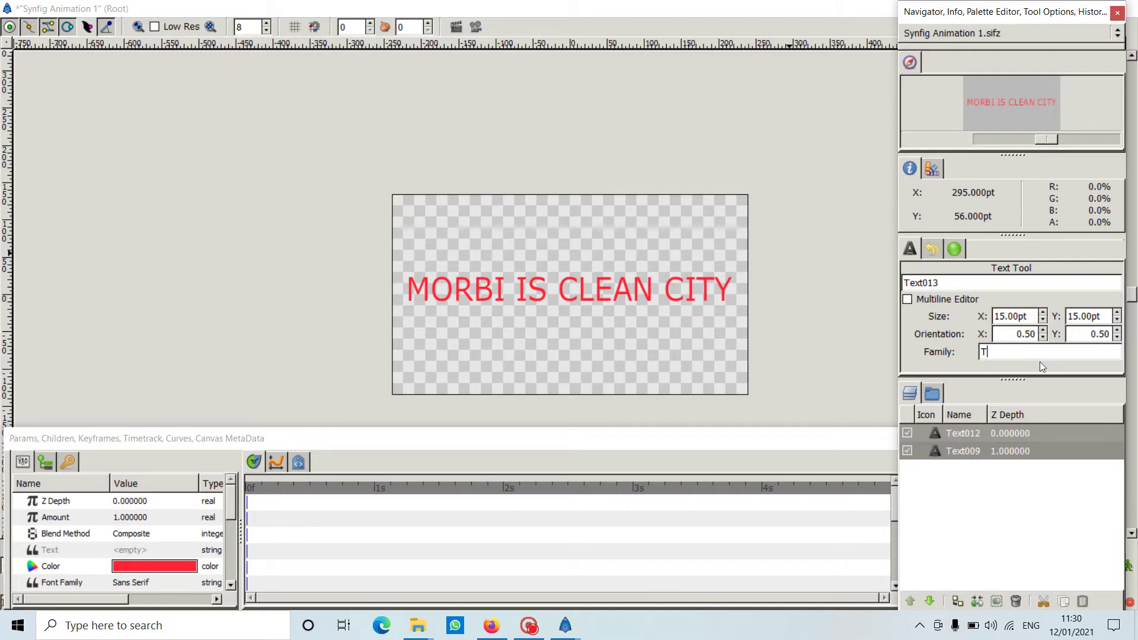
key(ctrl+a)
click(733, 278)
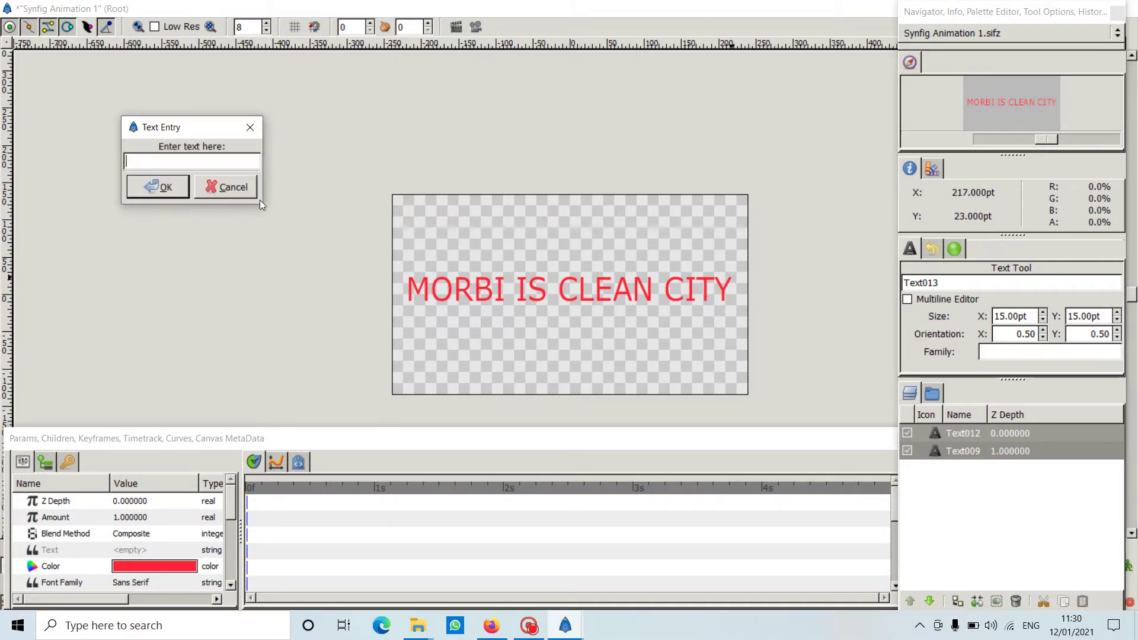
click(225, 187)
- Examine the Text tool's layer name and its X and Y orientation settings
click(939, 283)
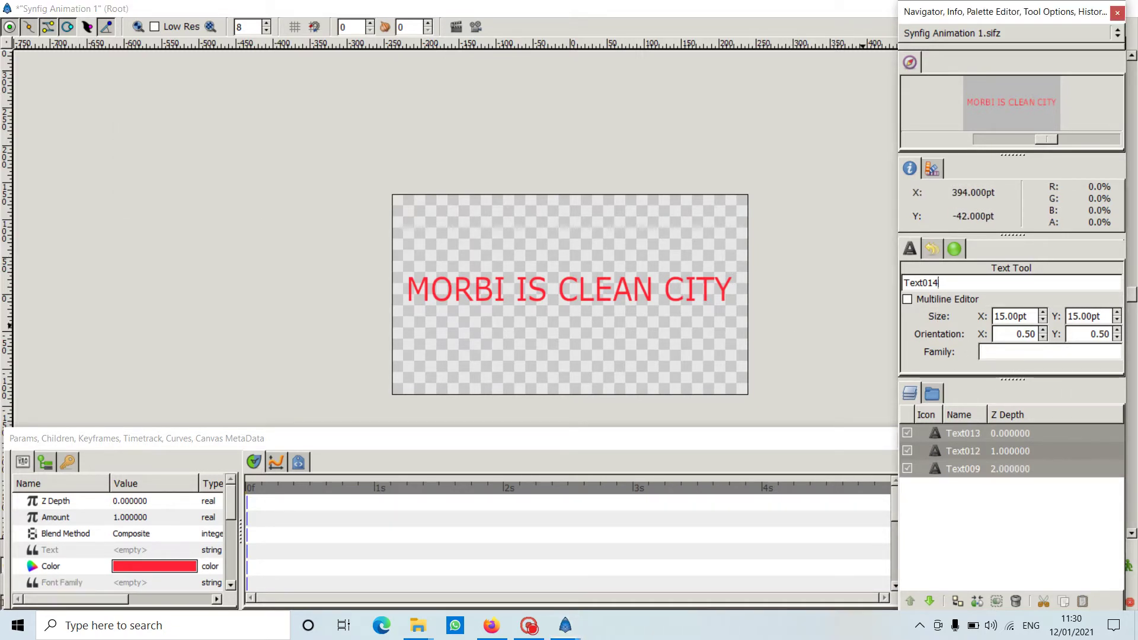
drag(940, 283, 904, 283)
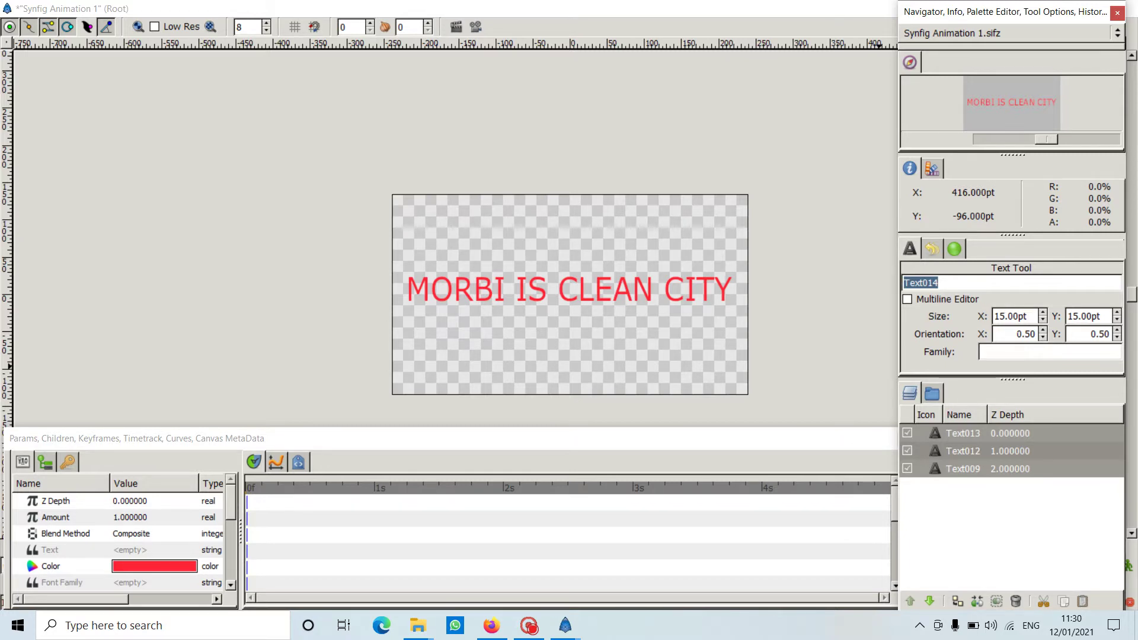
double_click(1027, 334)
double_click(1091, 334)
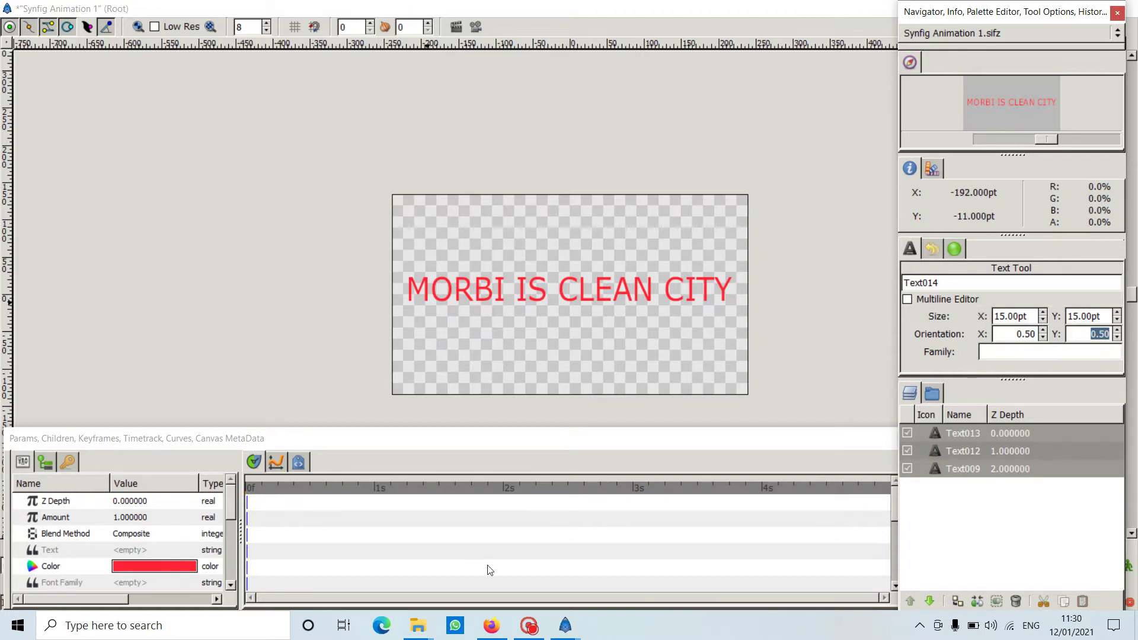
- Switch to chap2.pdf in Firefox and read the text tool options and the Zoom Tool section on page 15
click(492, 626)
scroll(474, 404, down, 3)
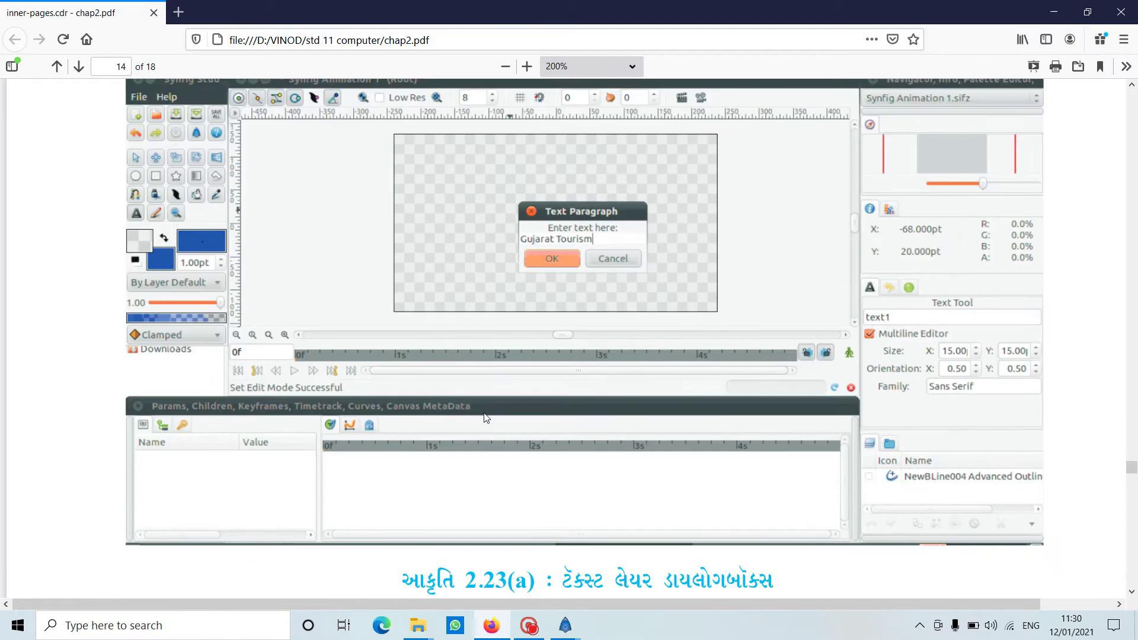
scroll(485, 418, down, 10)
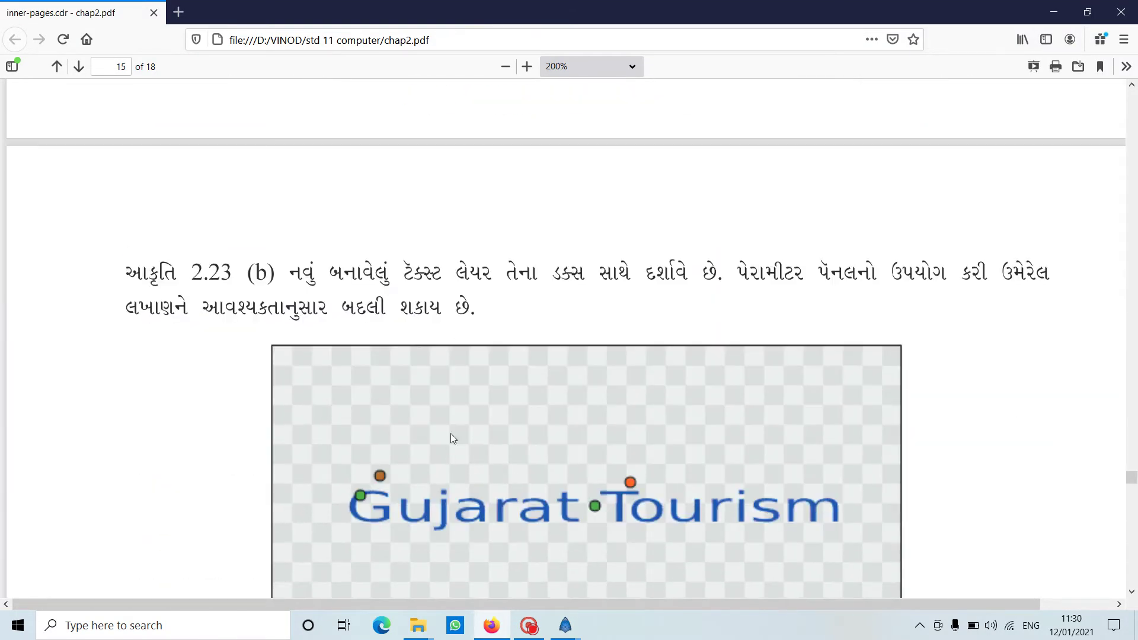
scroll(453, 438, down, 10)
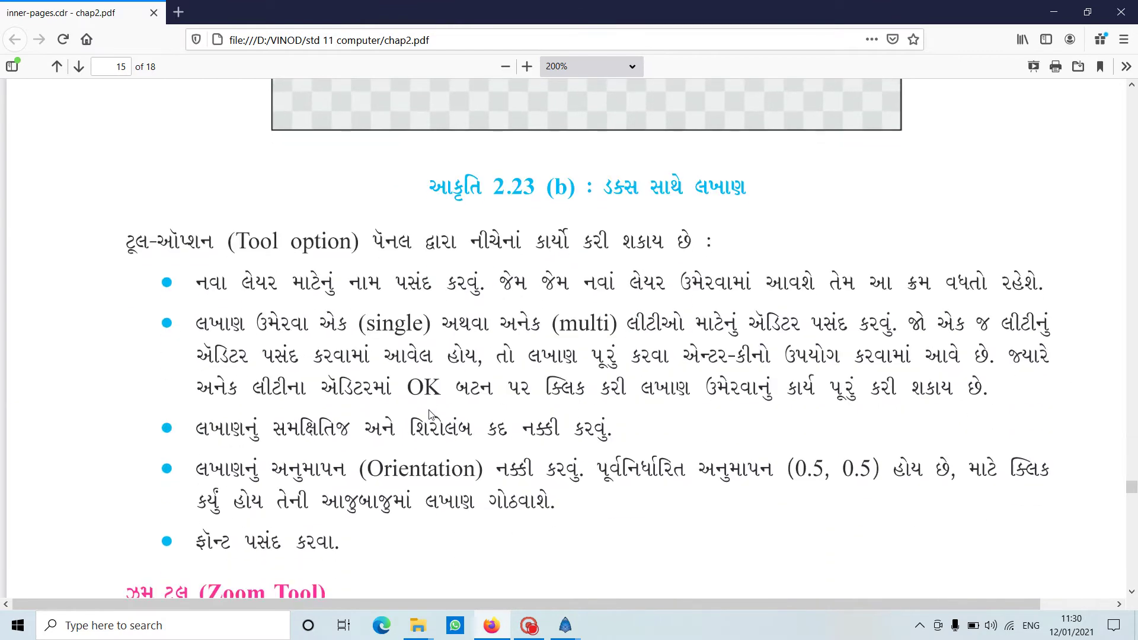
scroll(430, 413, down, 3)
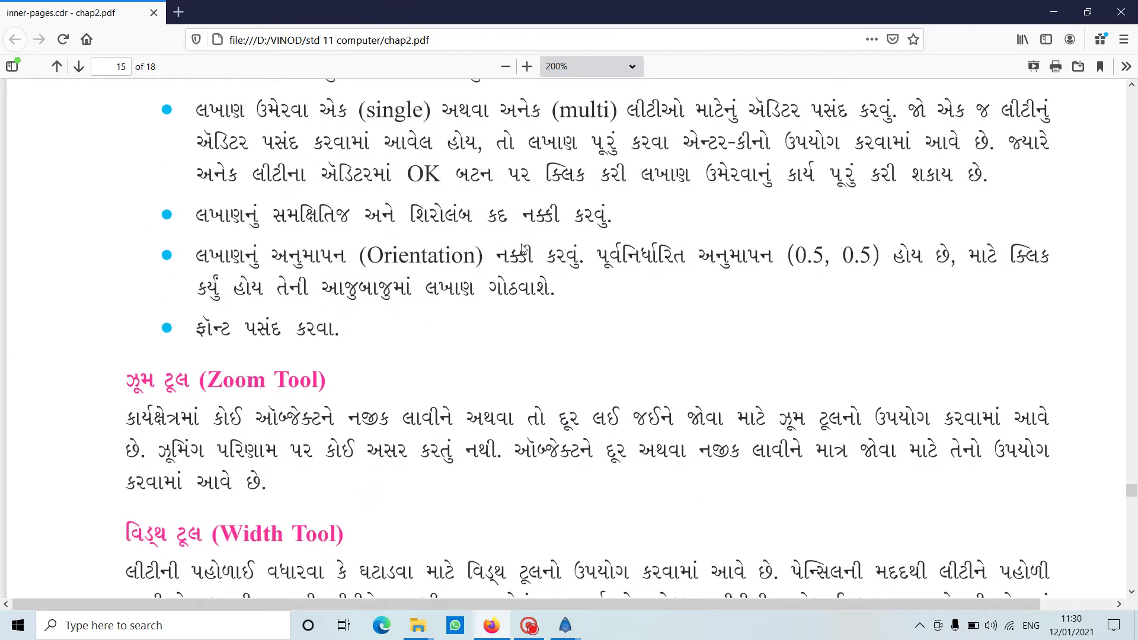
scroll(252, 377, down, 2)
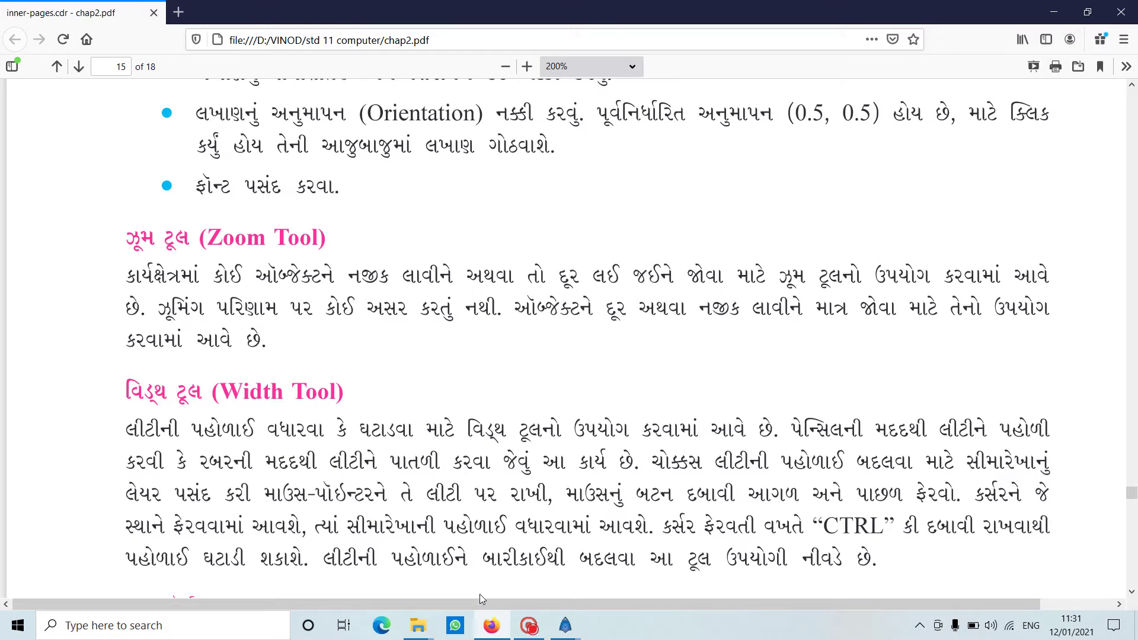
- Return to Synfig Studio and zoom in on the first letter of the text with the Zoom tool
mouse_move(536, 630)
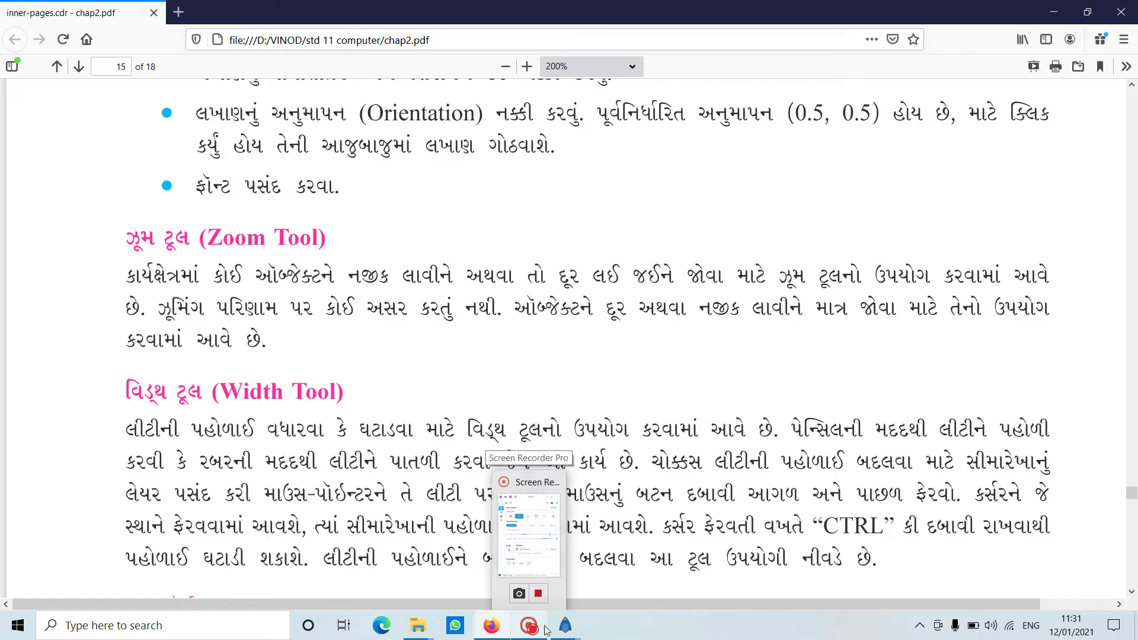
click(565, 627)
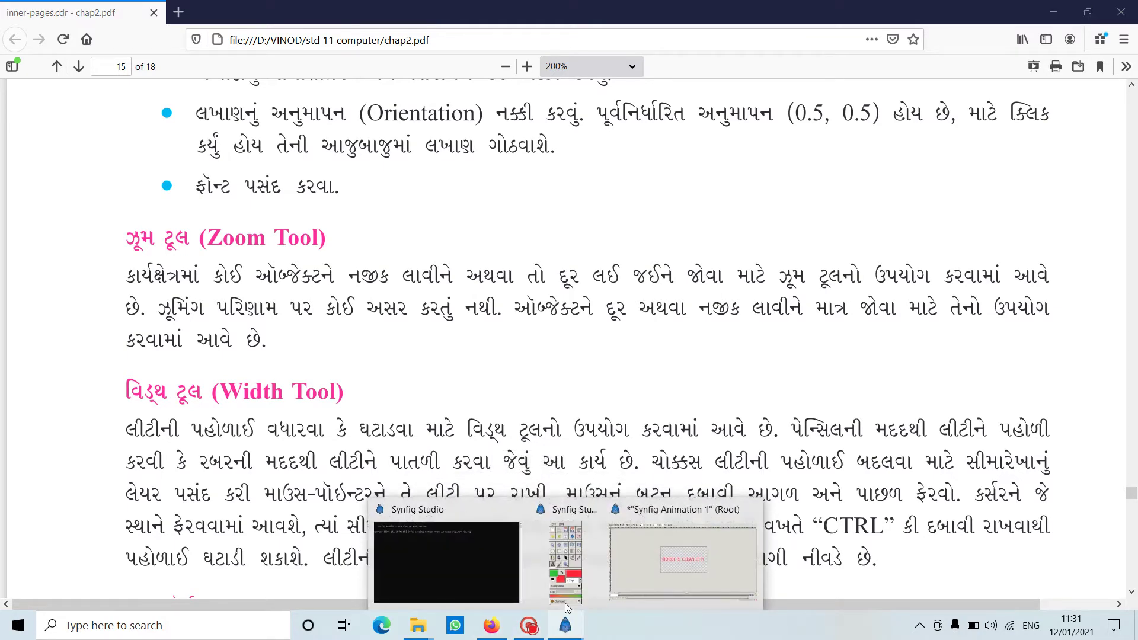
click(620, 571)
mouse_move(568, 627)
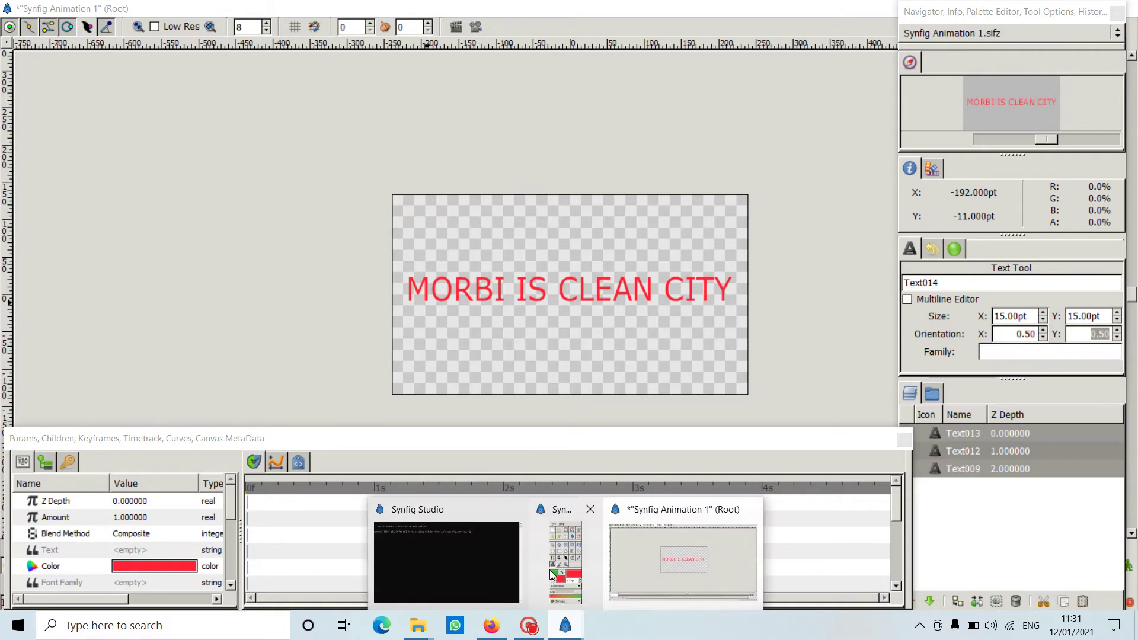
click(550, 570)
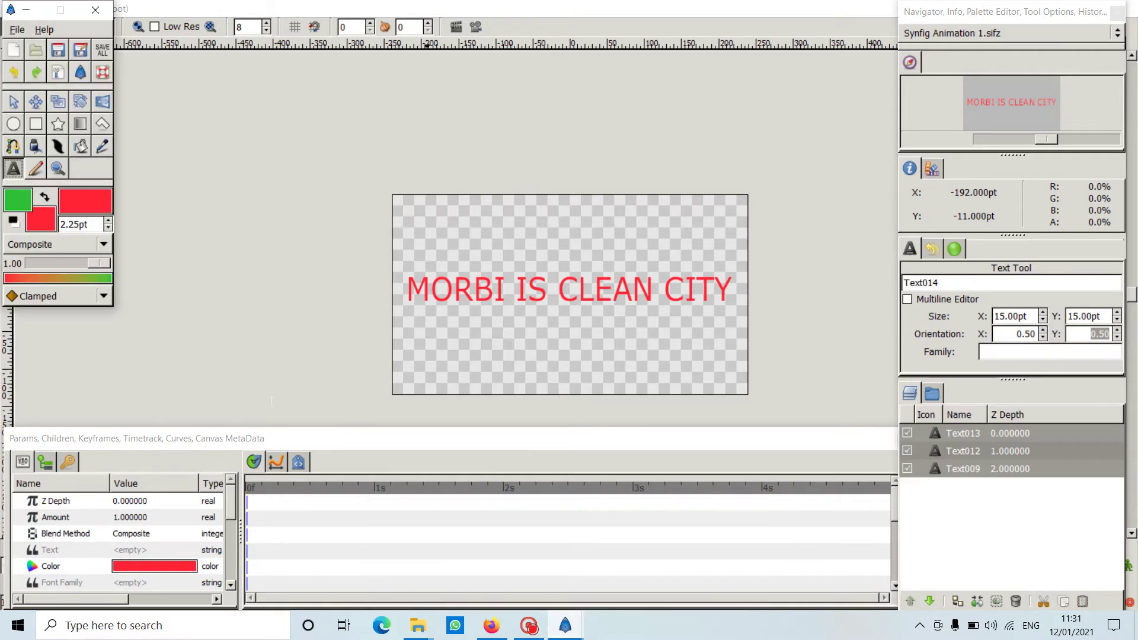
click(58, 169)
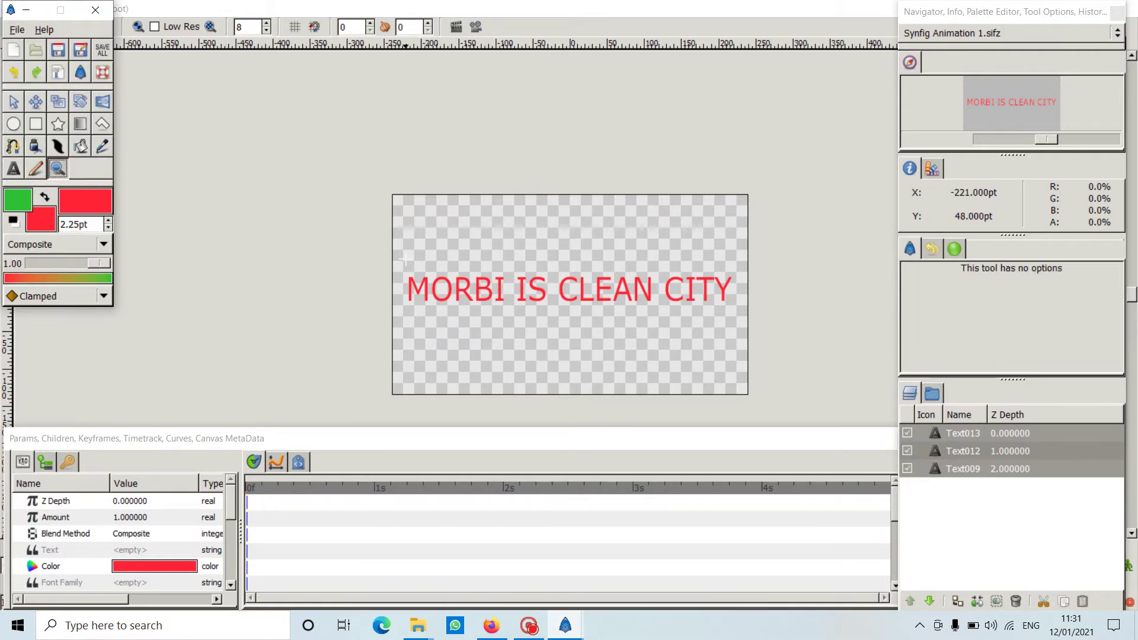
drag(403, 261, 454, 312)
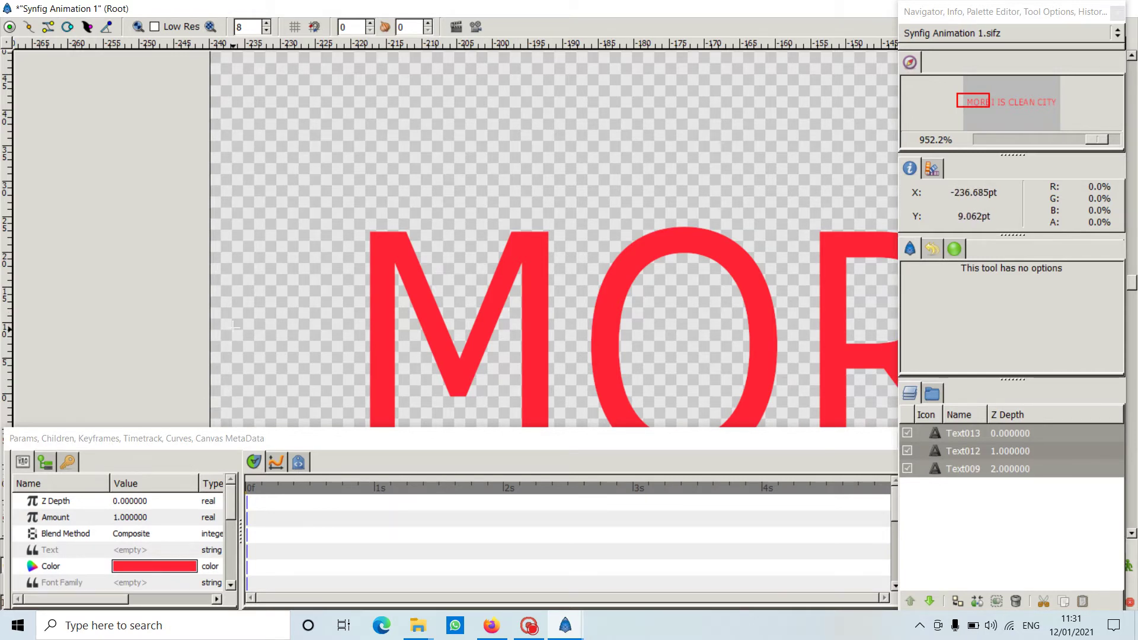
- Magnify the area around the letter M further with the Zoom tool, to 1600%
mouse_move(557, 632)
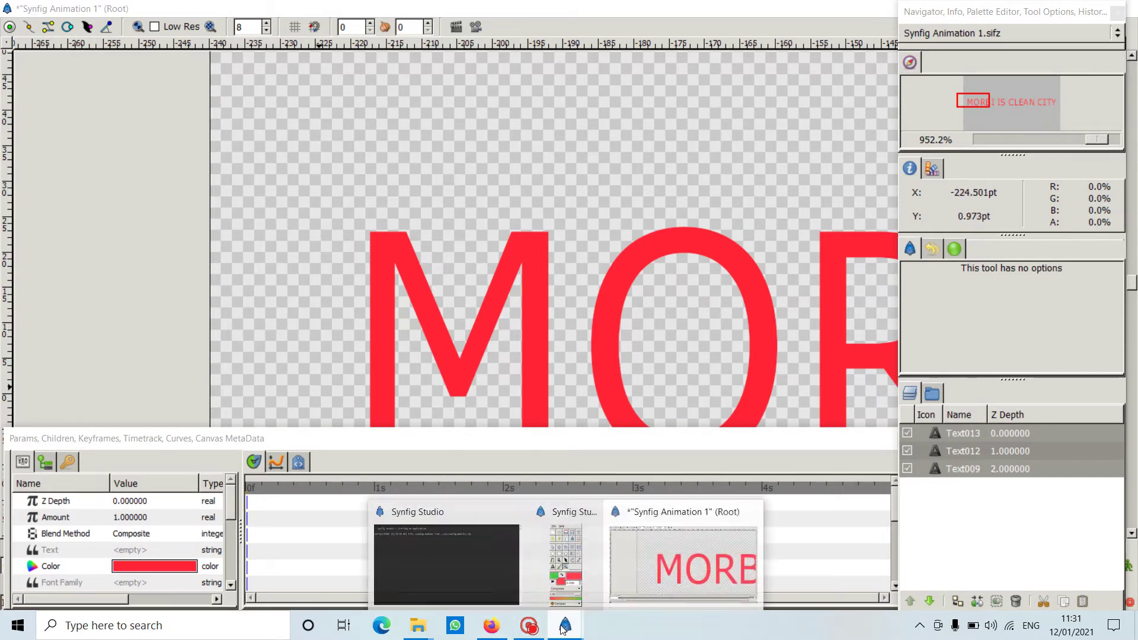
click(546, 564)
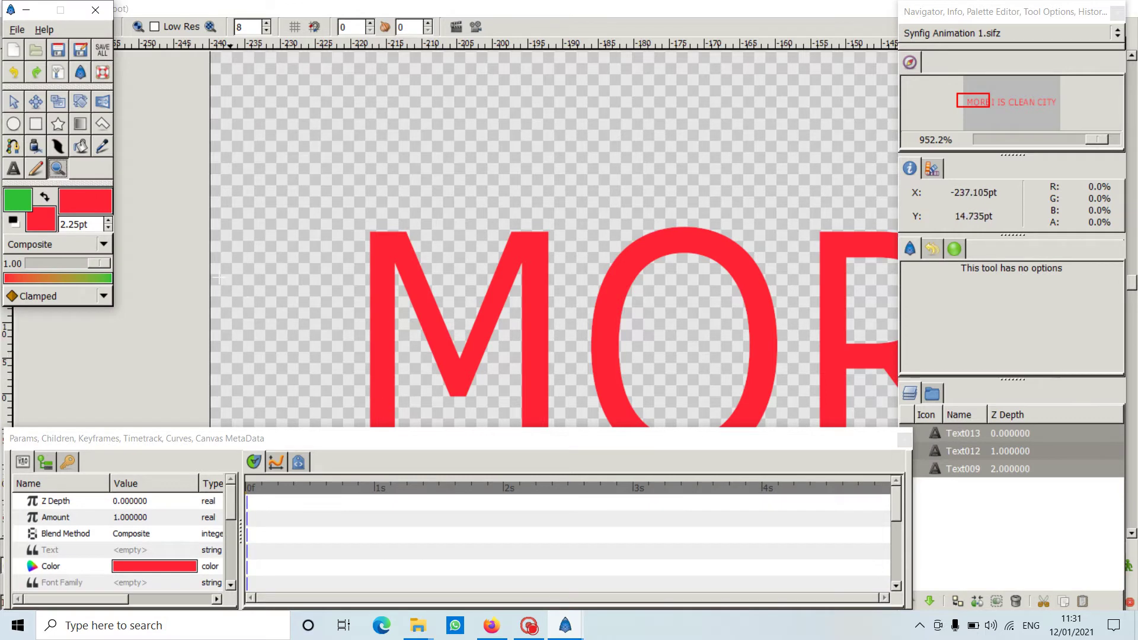
click(356, 247)
click(484, 297)
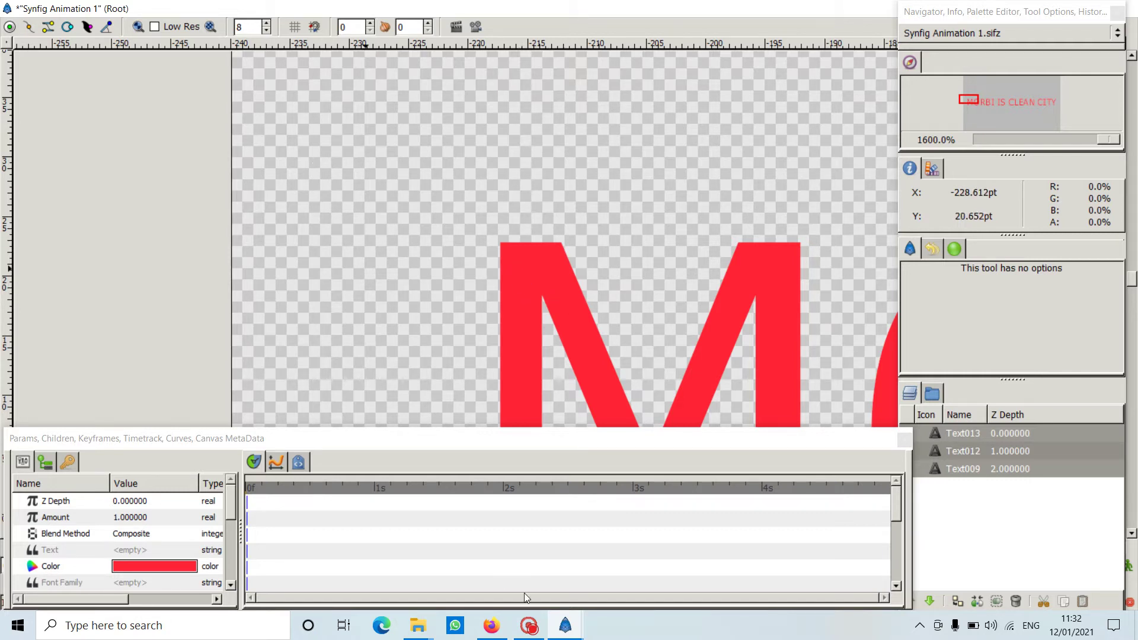
click(528, 626)
mouse_move(566, 630)
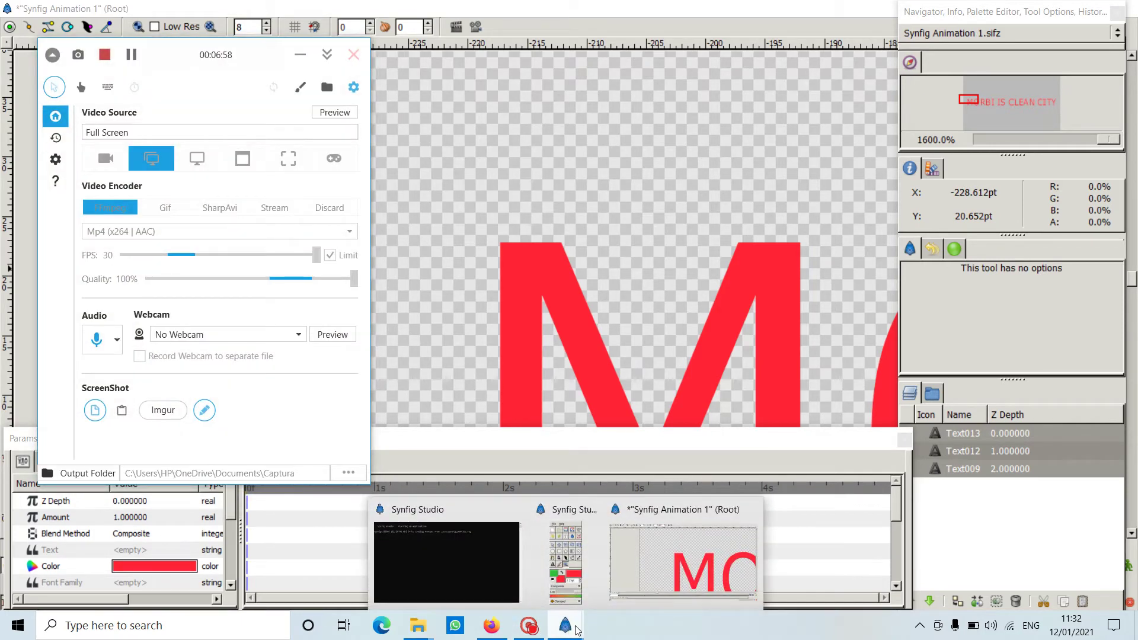
click(649, 568)
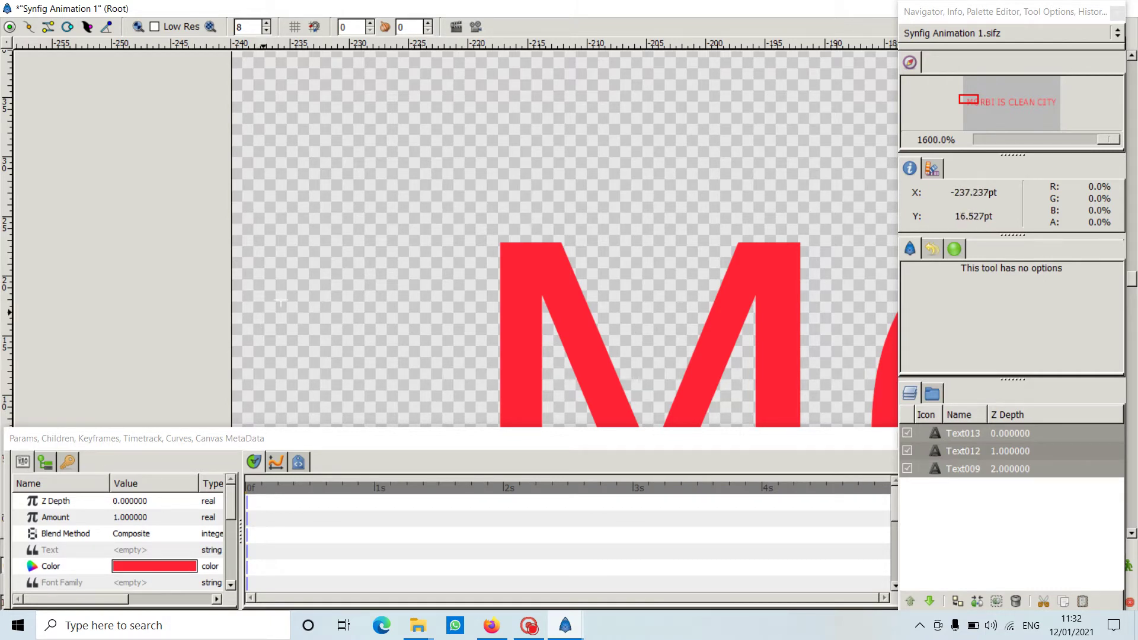
scroll(288, 286, up, 3)
scroll(291, 286, down, 8)
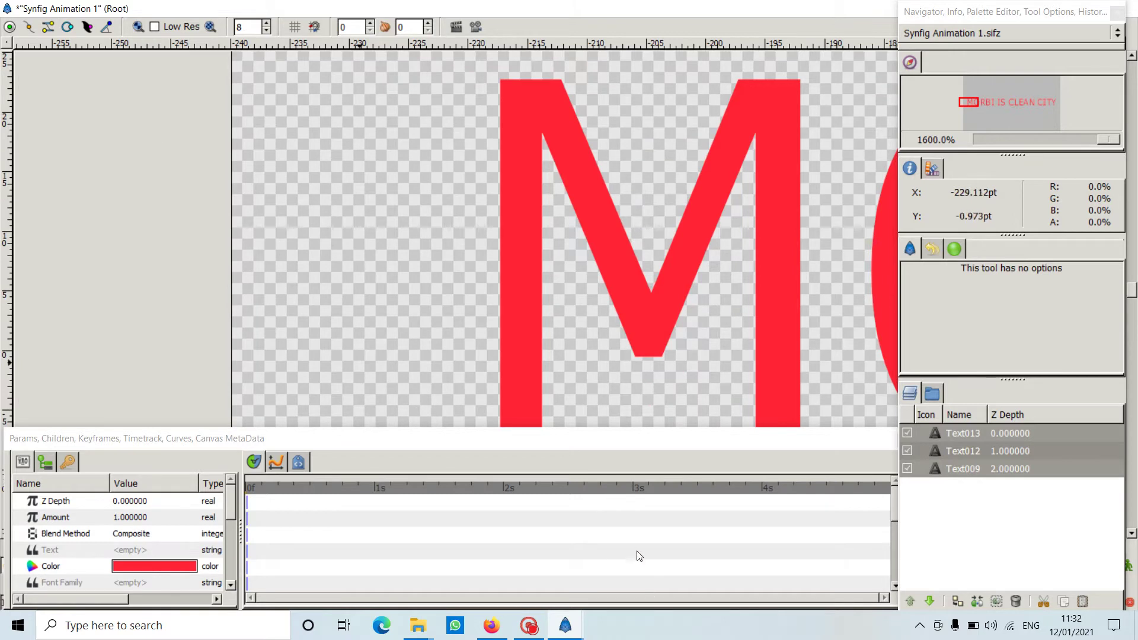
- Bring the Synfig toolbox to the front and minimize the screen recorder window covering the canvas
click(526, 630)
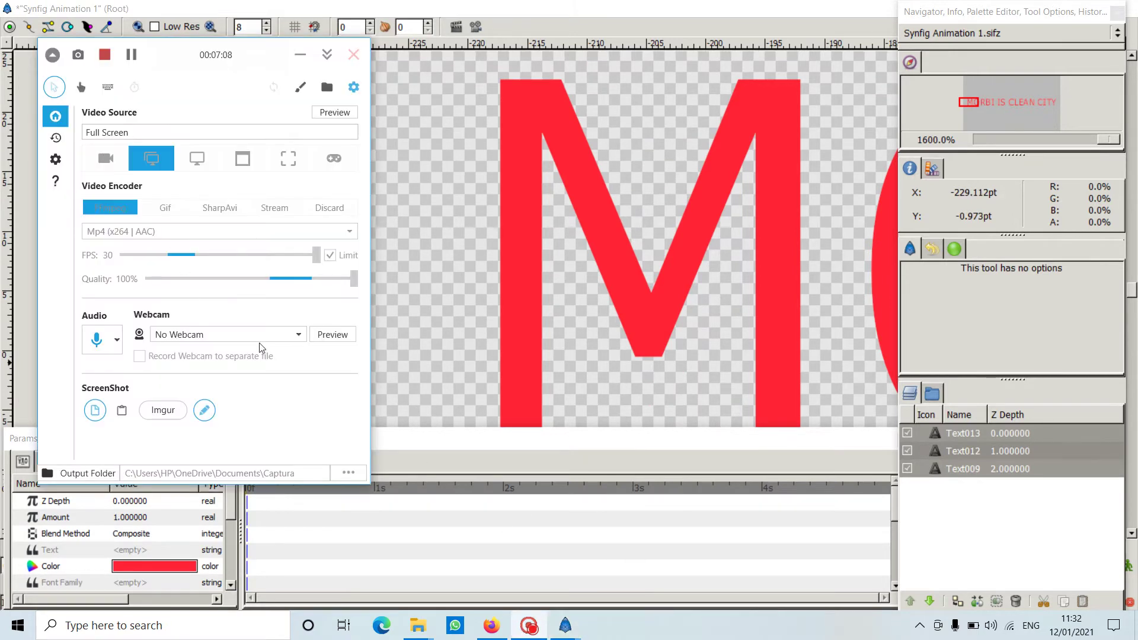
mouse_move(565, 625)
click(566, 561)
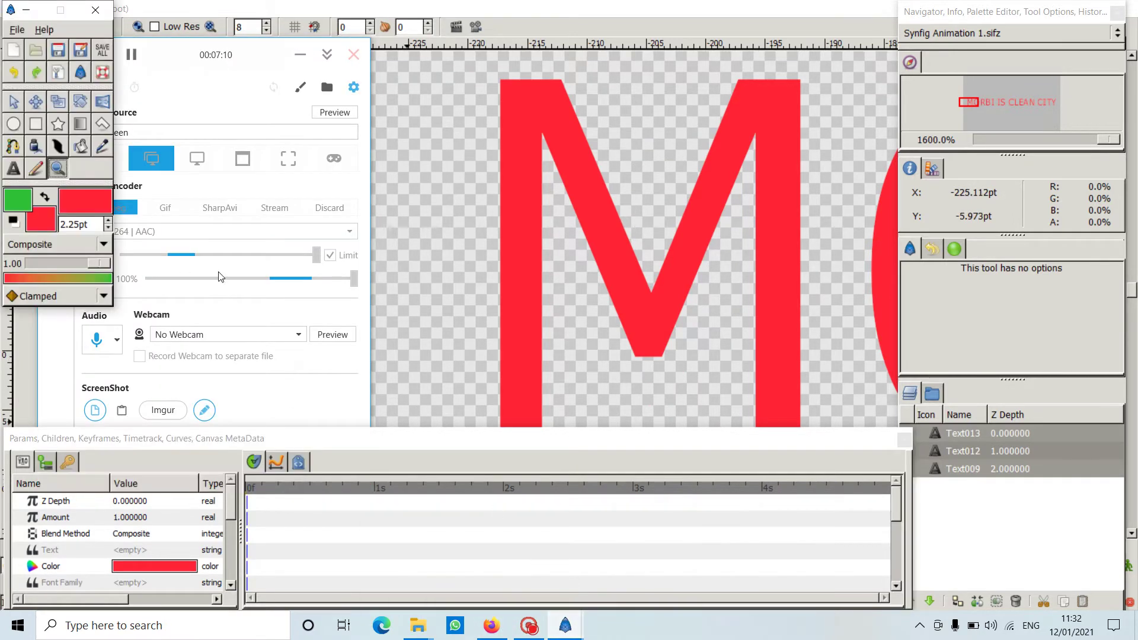
click(300, 54)
click(300, 54)
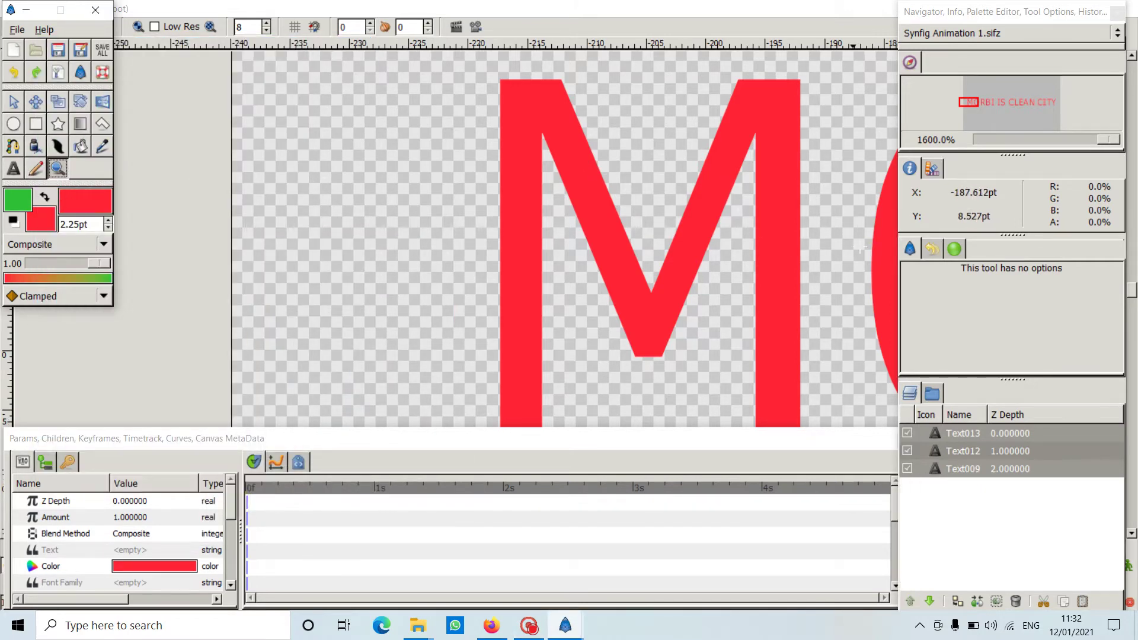
- Examine the Zoom tool's options and activate the Zoom tool again
click(913, 256)
click(935, 252)
click(913, 257)
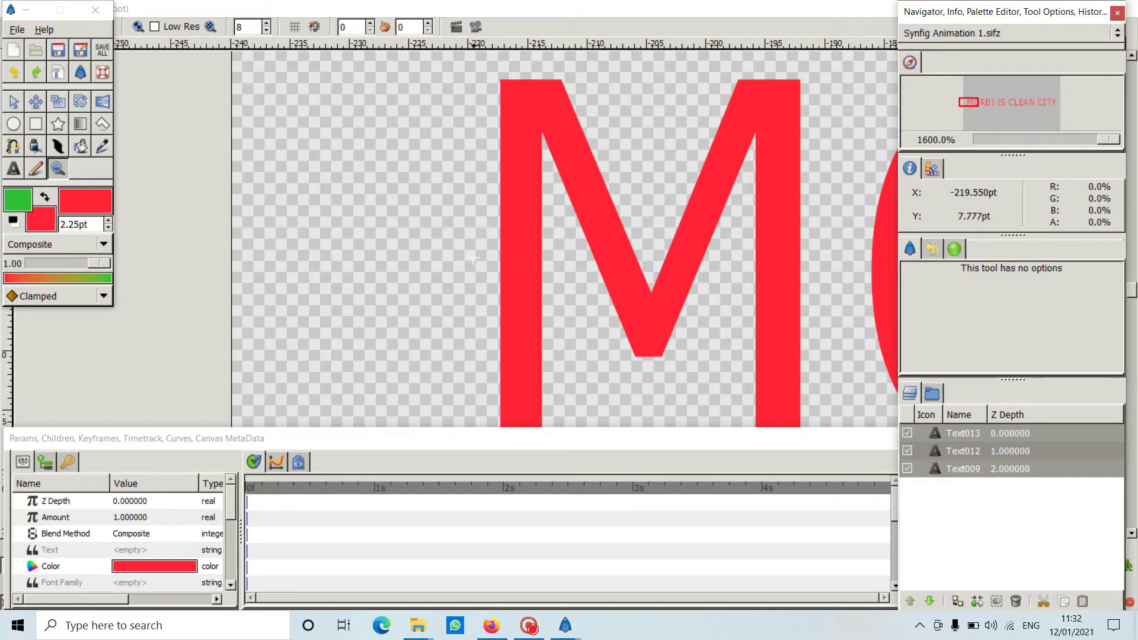
click(59, 172)
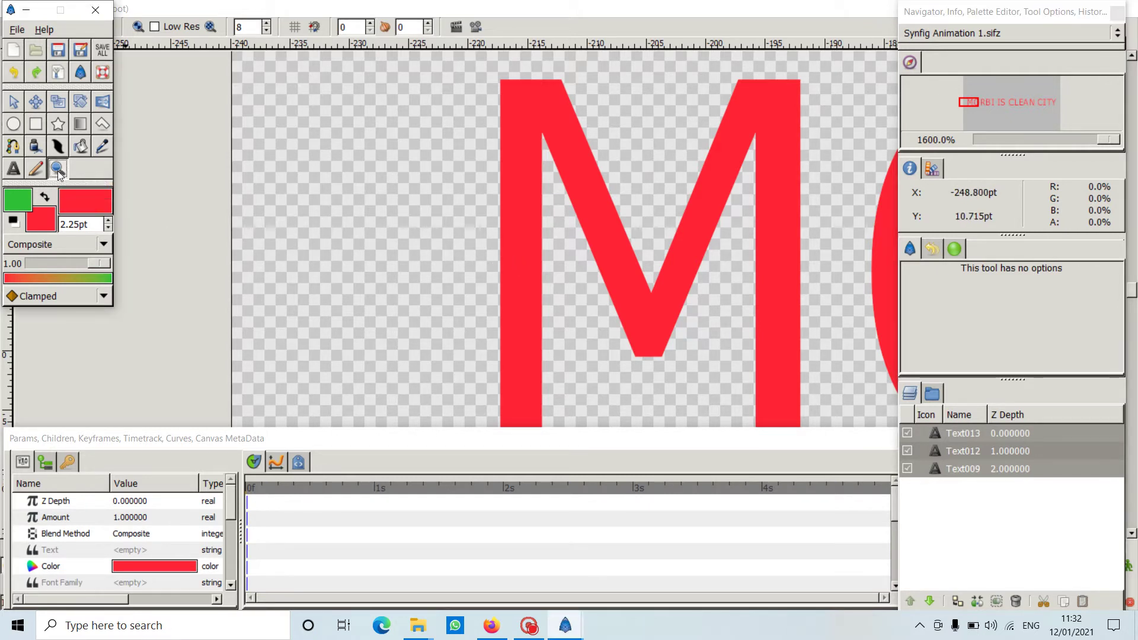
click(58, 170)
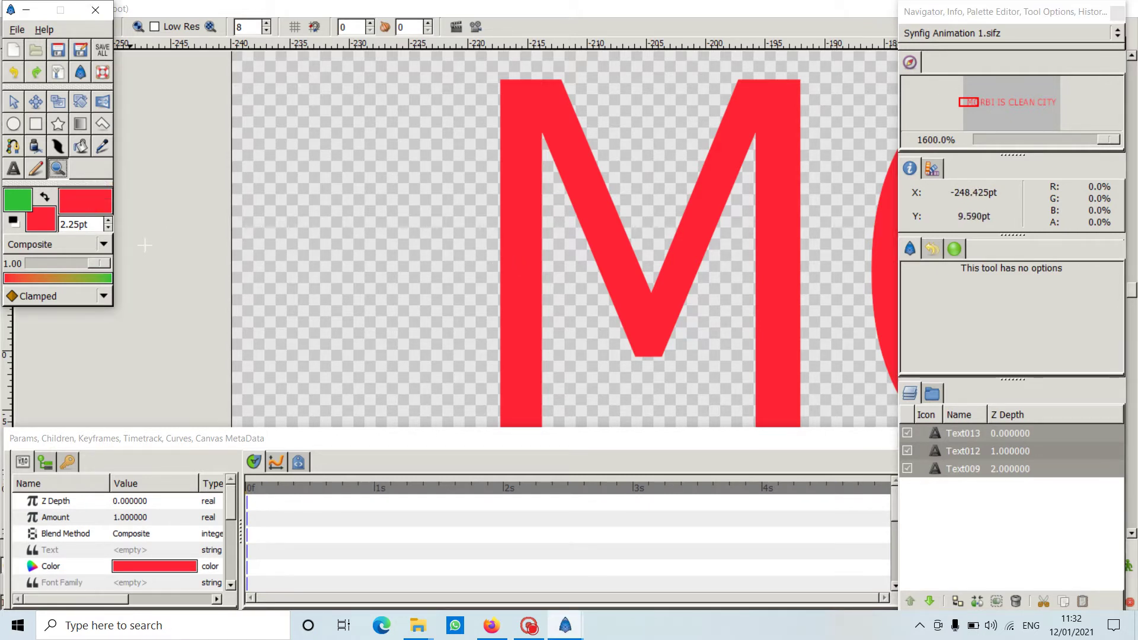
- Fit the whole canvas in view and zoom out to 6.3%
click(489, 186)
key(ctrl+shift+z)
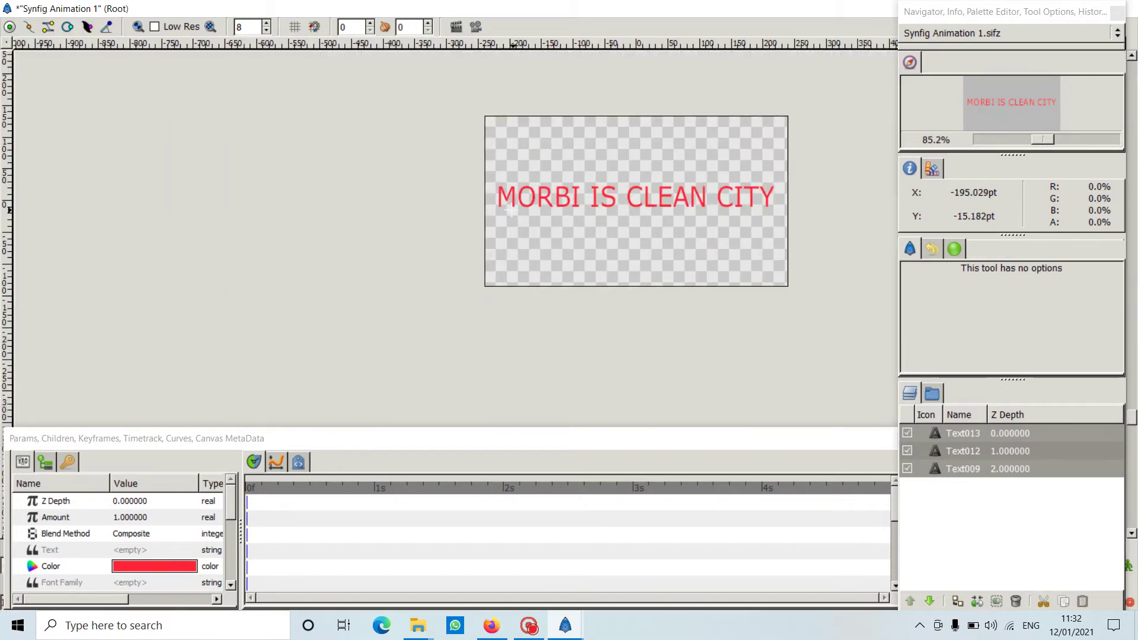
scroll(519, 215, down, 10)
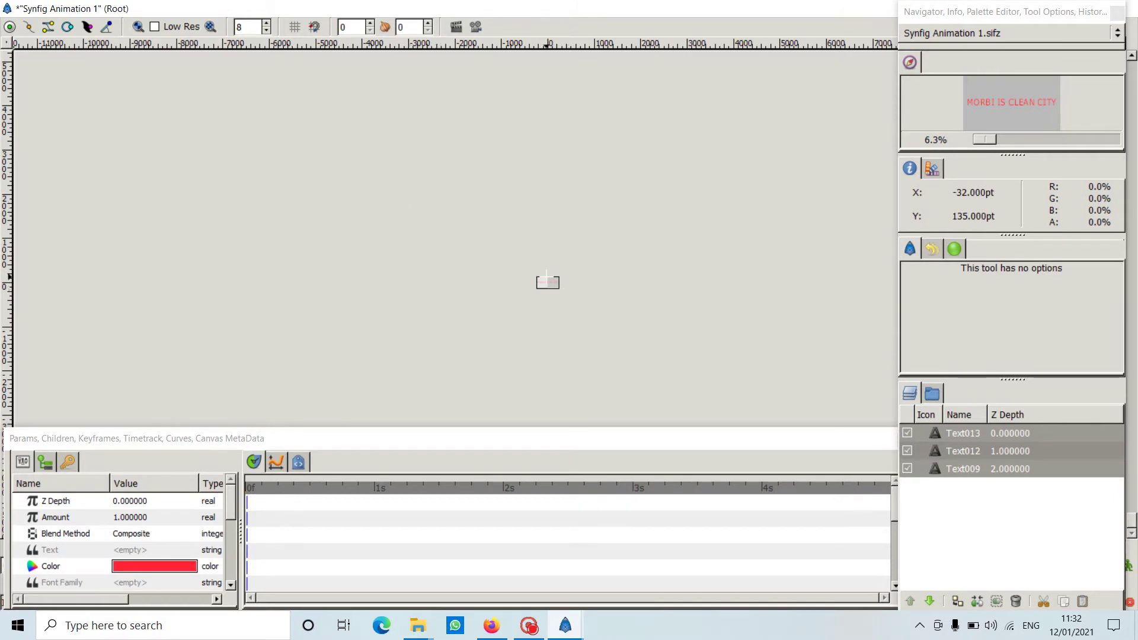
mouse_move(568, 628)
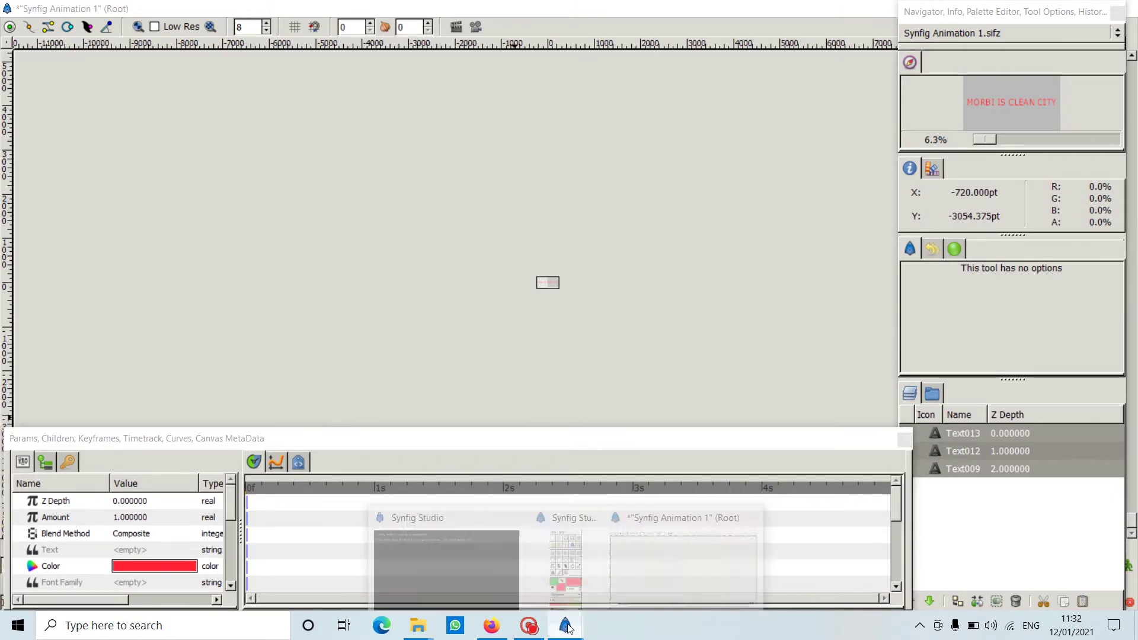
- Zoom back in on the canvas to 113.7% so the whole text fills the middle of the view
scroll(557, 287, up, 1)
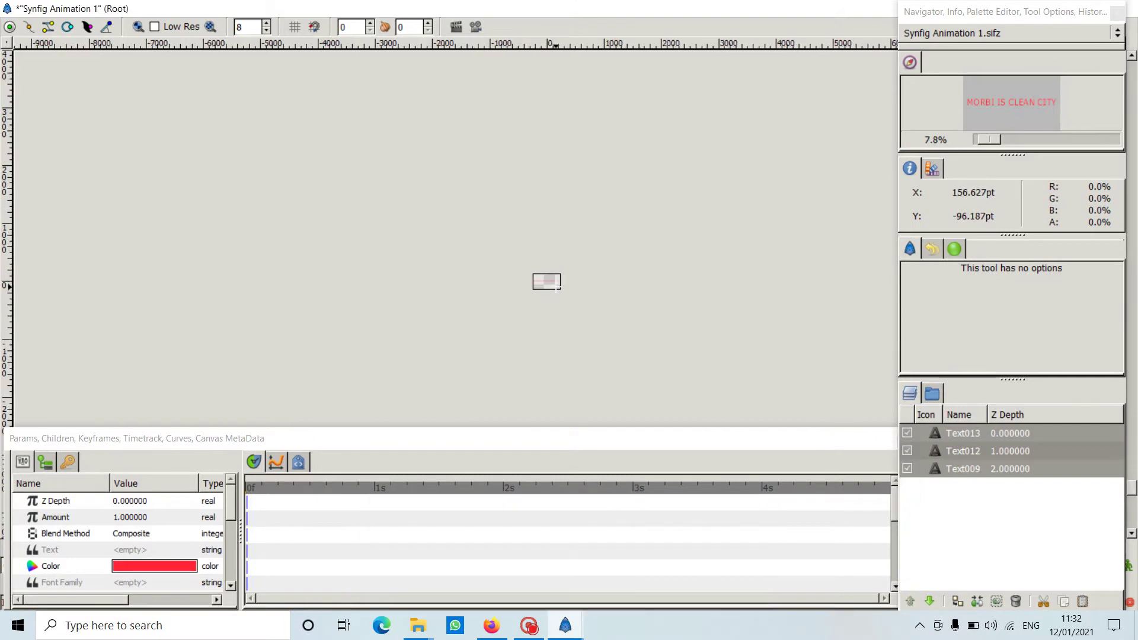
scroll(549, 312, up, 5)
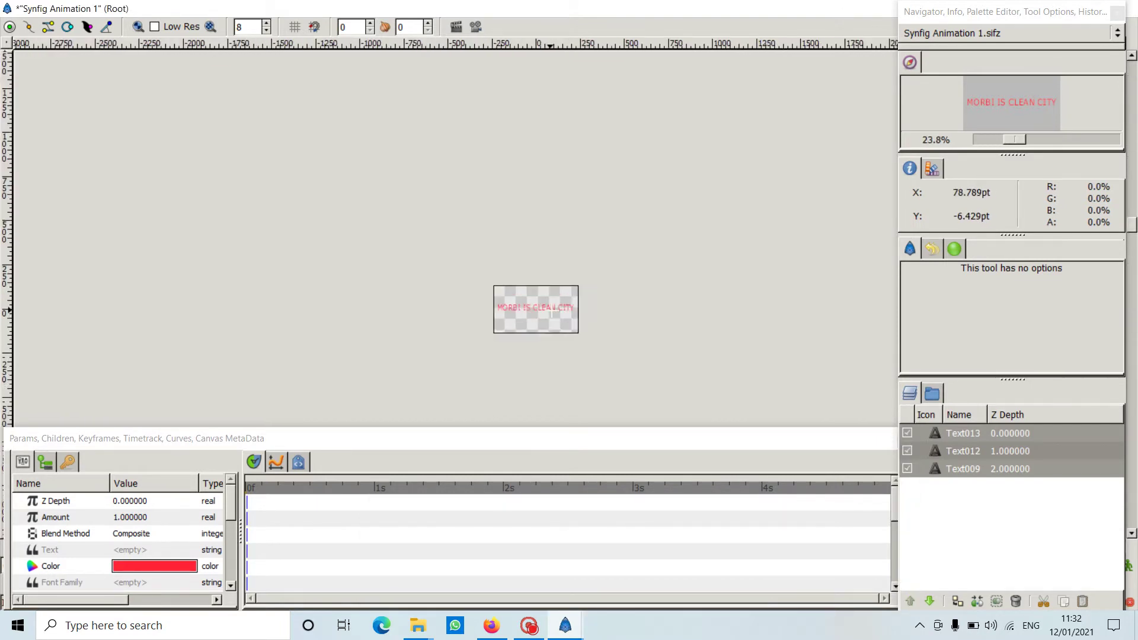
scroll(550, 312, up, 6)
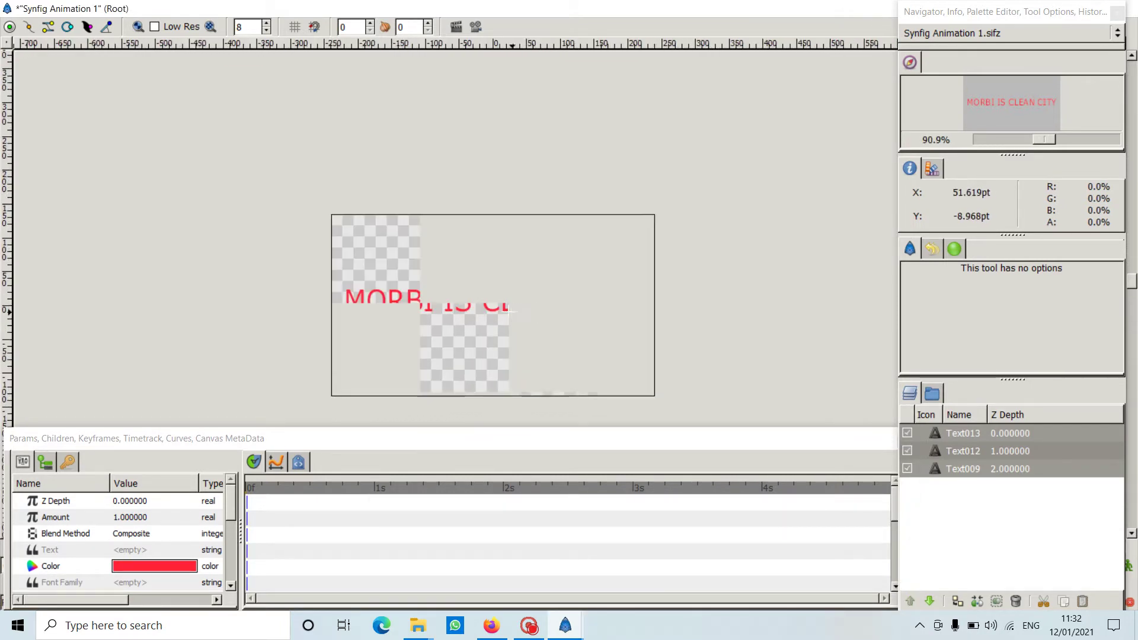
scroll(509, 309, up, 1)
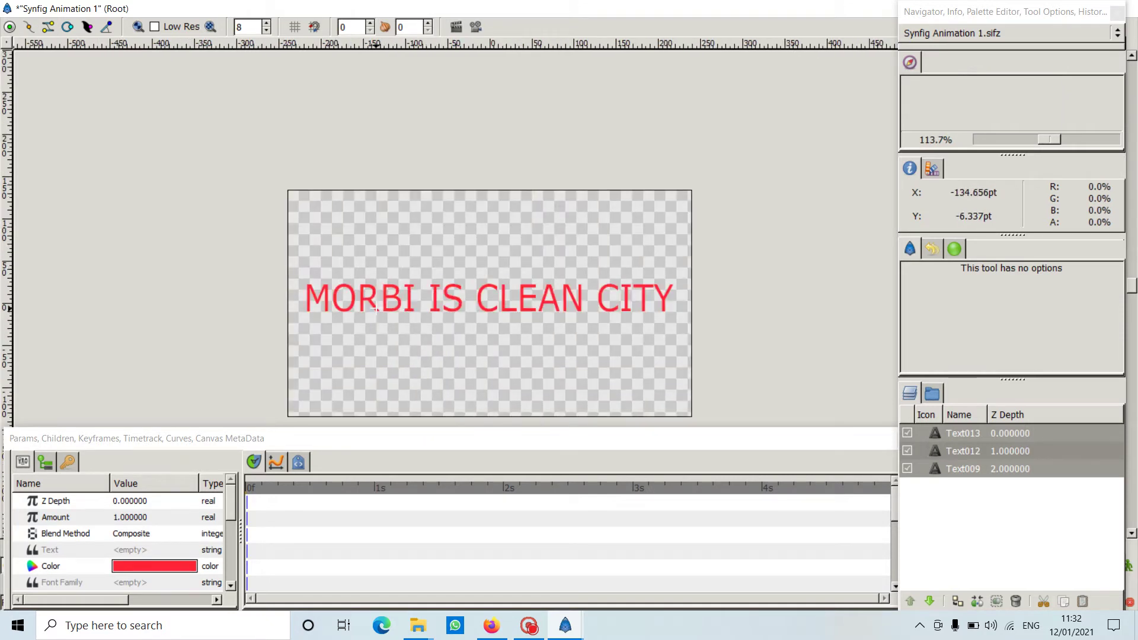
- Zoom out to 6.3% once more and return to a 142.1% view of the text
scroll(373, 307, down, 13)
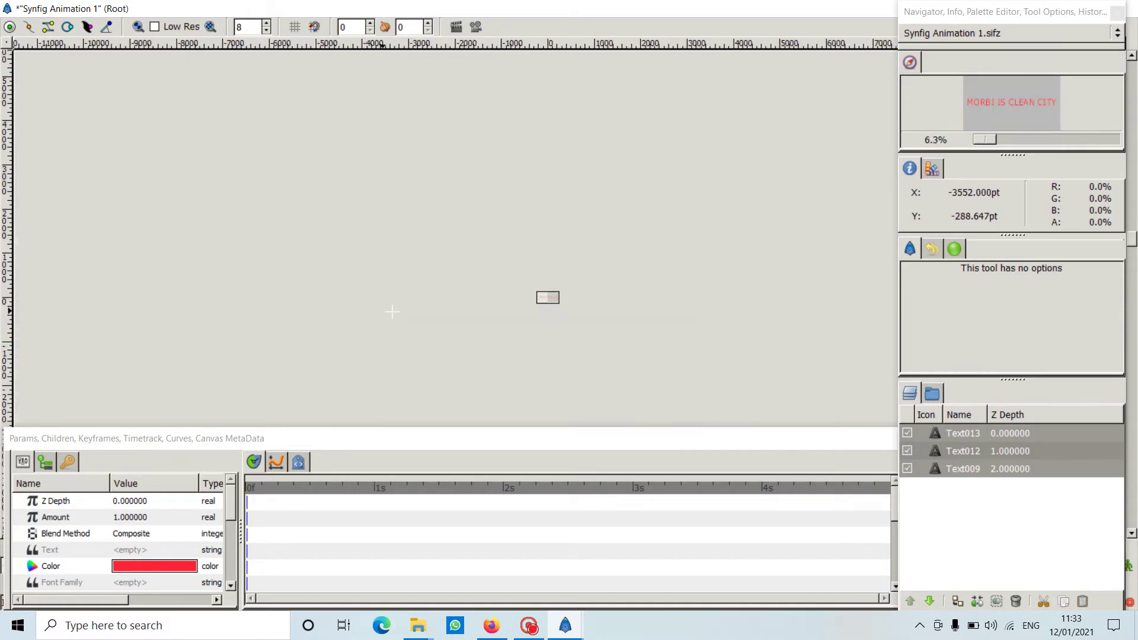
scroll(539, 296, up, 9)
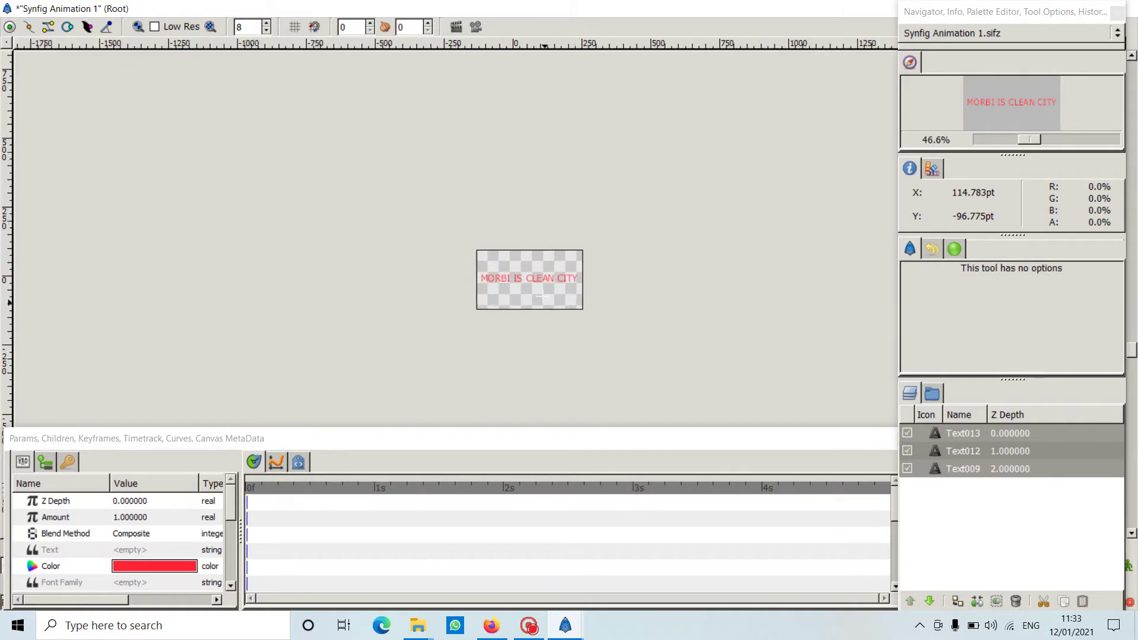
scroll(538, 297, up, 5)
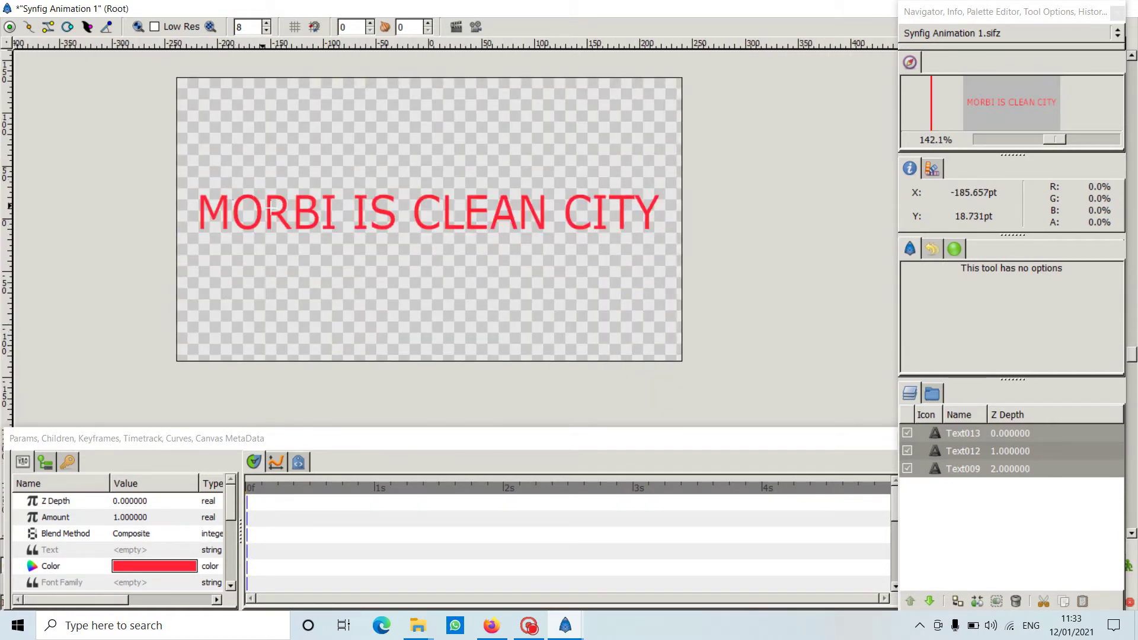
- Magnify the first letters to 1600%, mark a zoom area around the end of the M, and zoom back out to 323.9%
scroll(270, 209, up, 11)
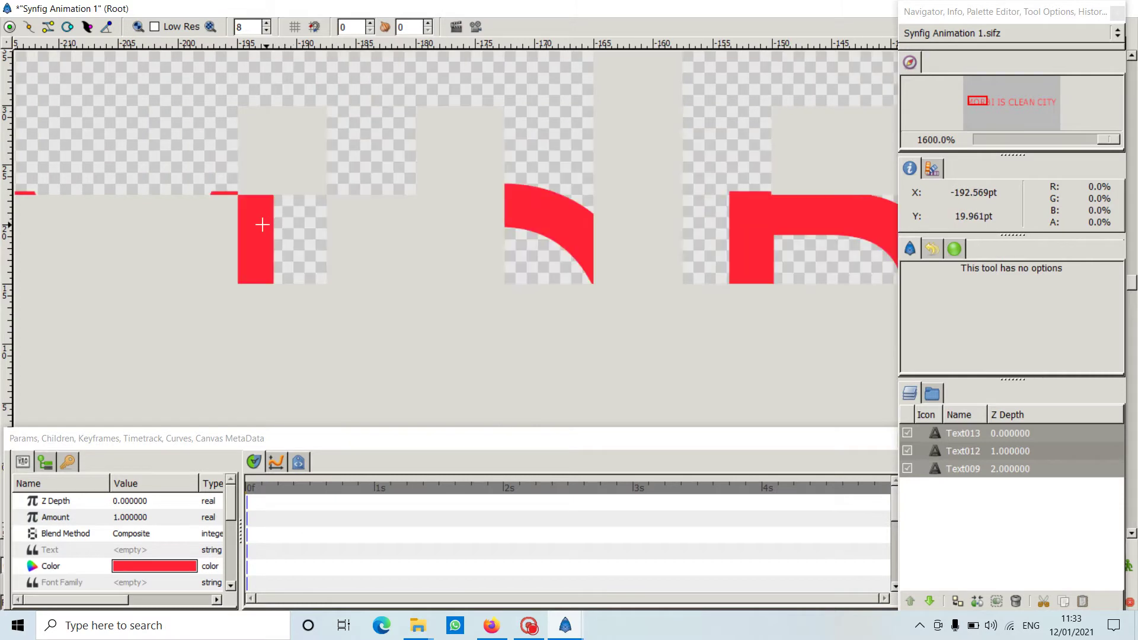
drag(184, 165, 344, 249)
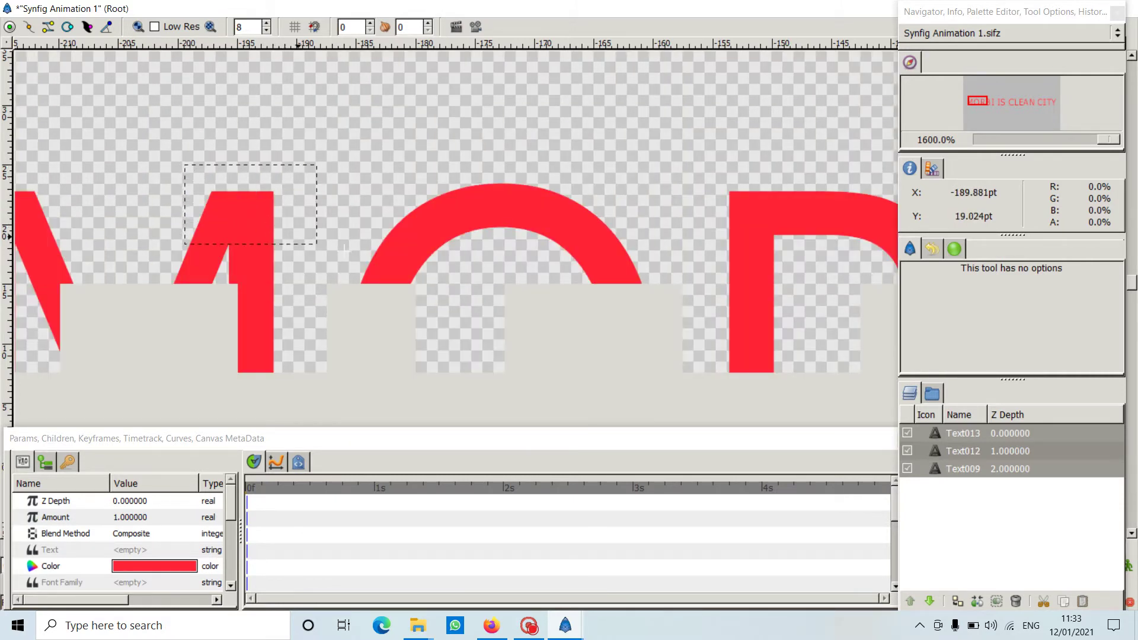
scroll(345, 248, down, 7)
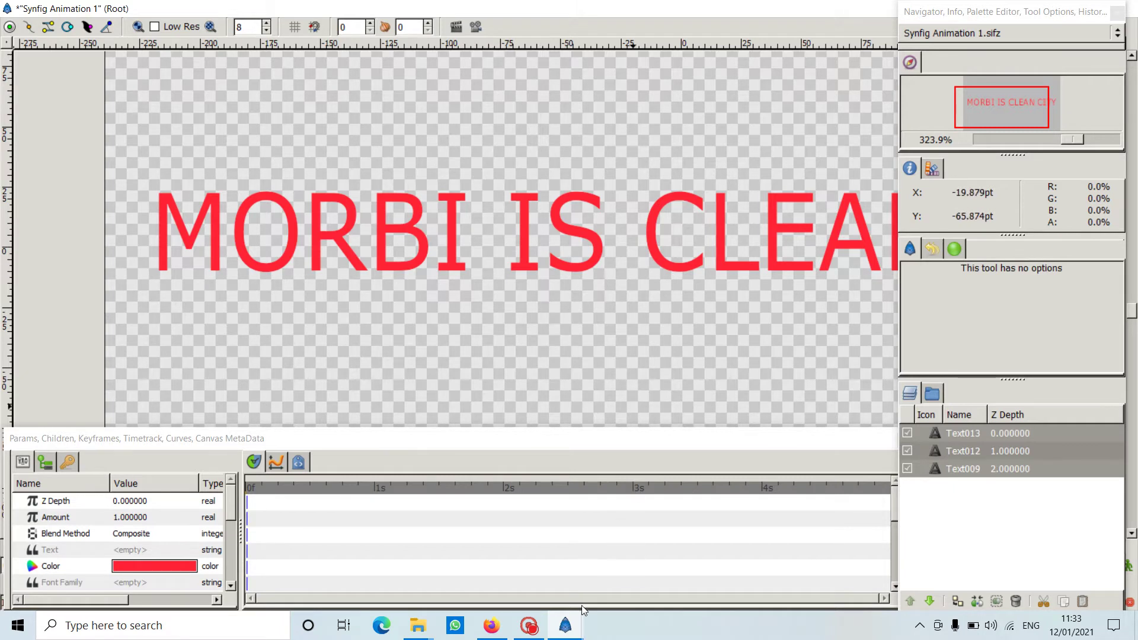
- Activate the Transform tool and move the text up and to the left on the canvas by its position handles
click(562, 572)
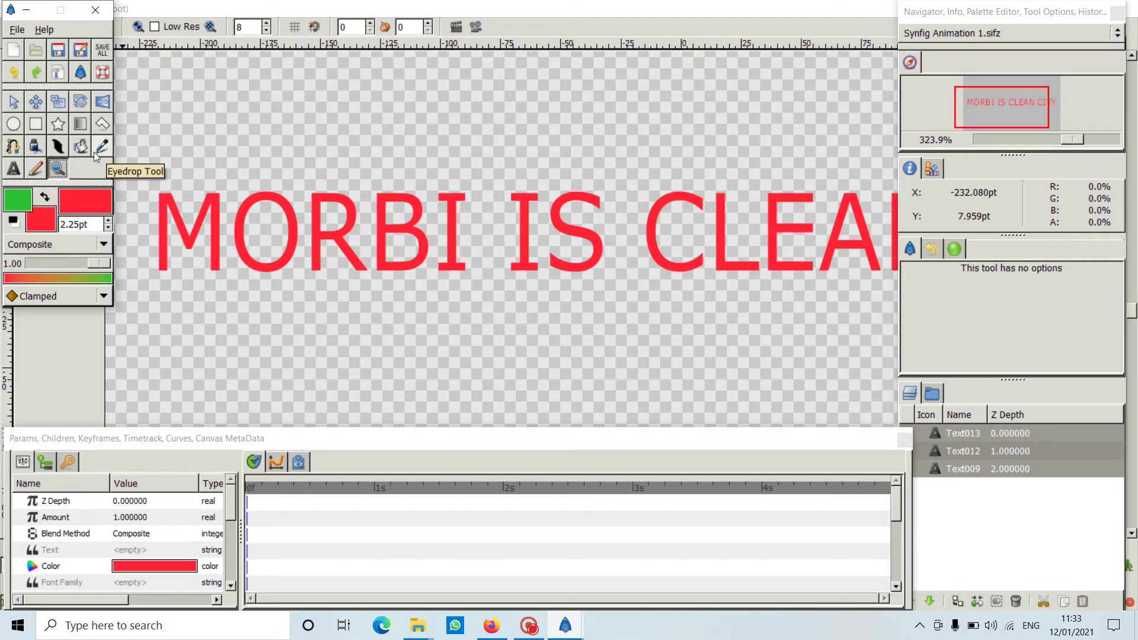
click(18, 105)
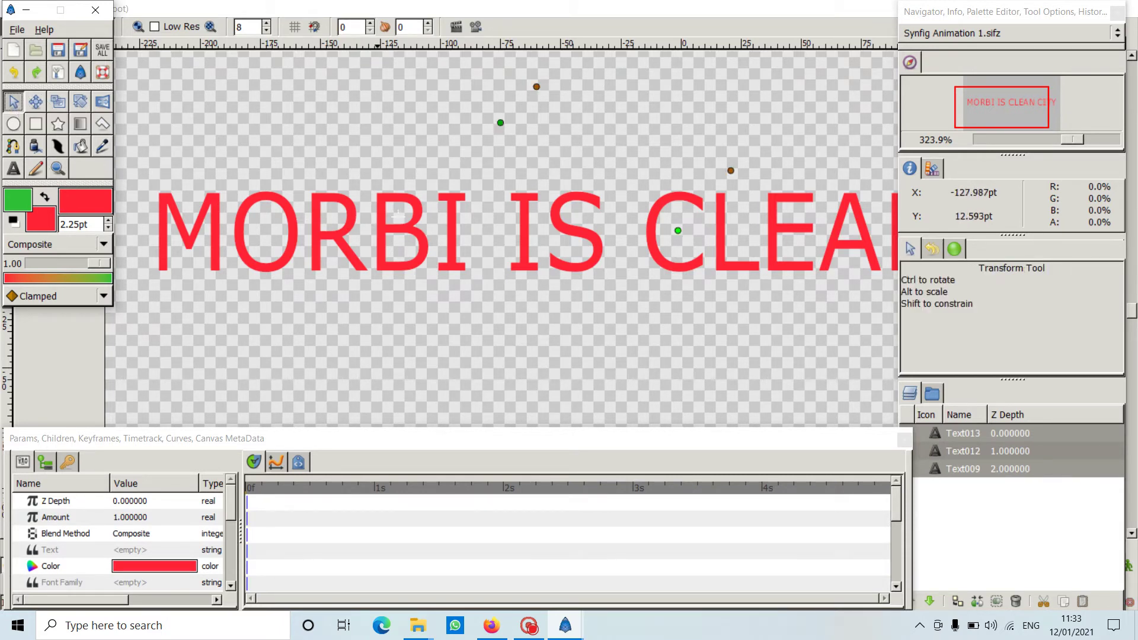
drag(501, 122, 625, 151)
drag(679, 230, 563, 200)
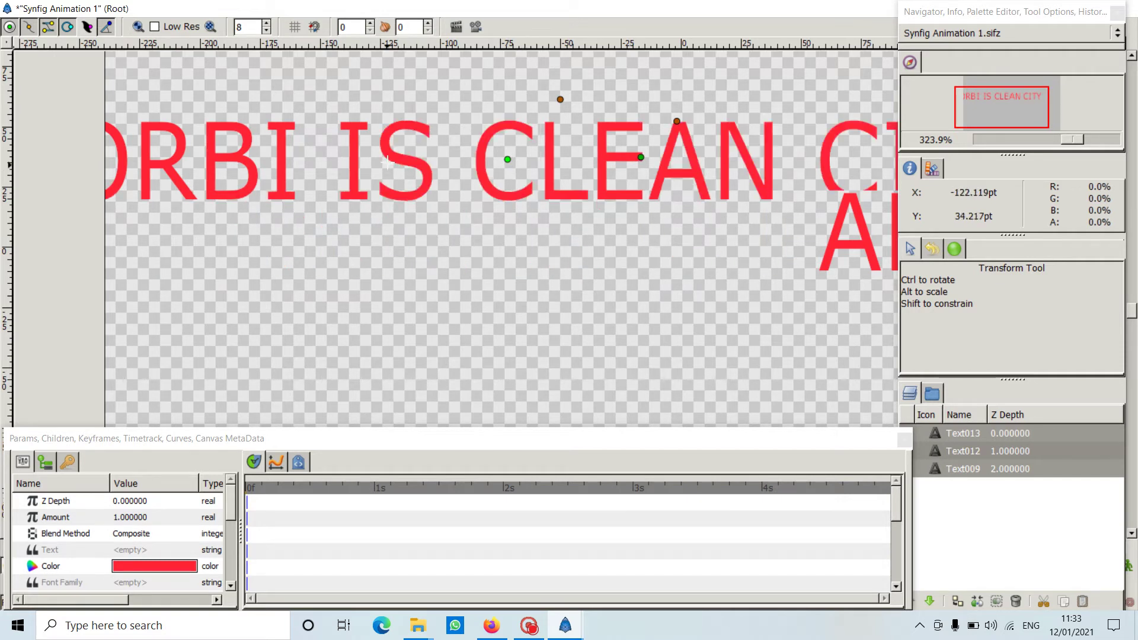
scroll(474, 219, down, 2)
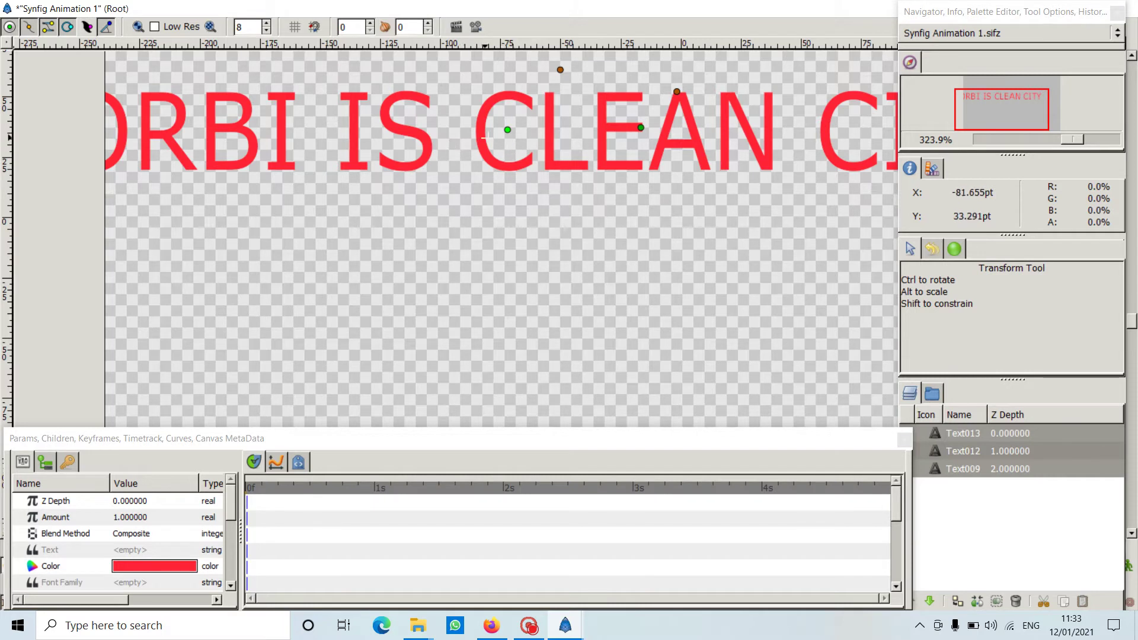
- Shift the text right and slightly down and reshape it into wider, flatter lettering with its position and size handles
drag(508, 129, 587, 140)
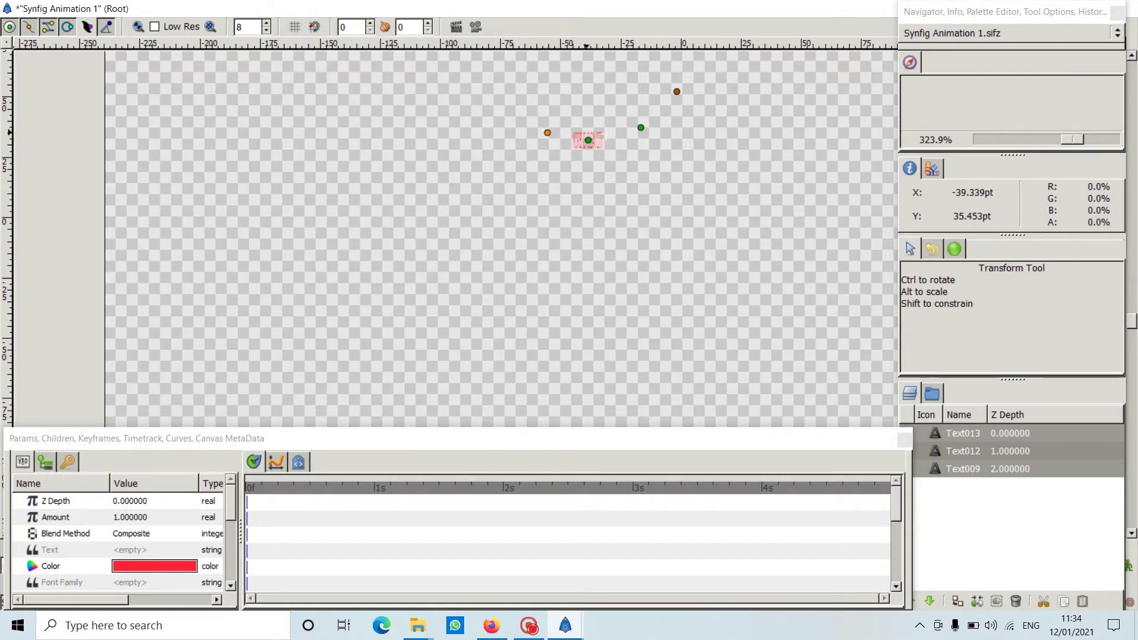
drag(587, 140, 588, 163)
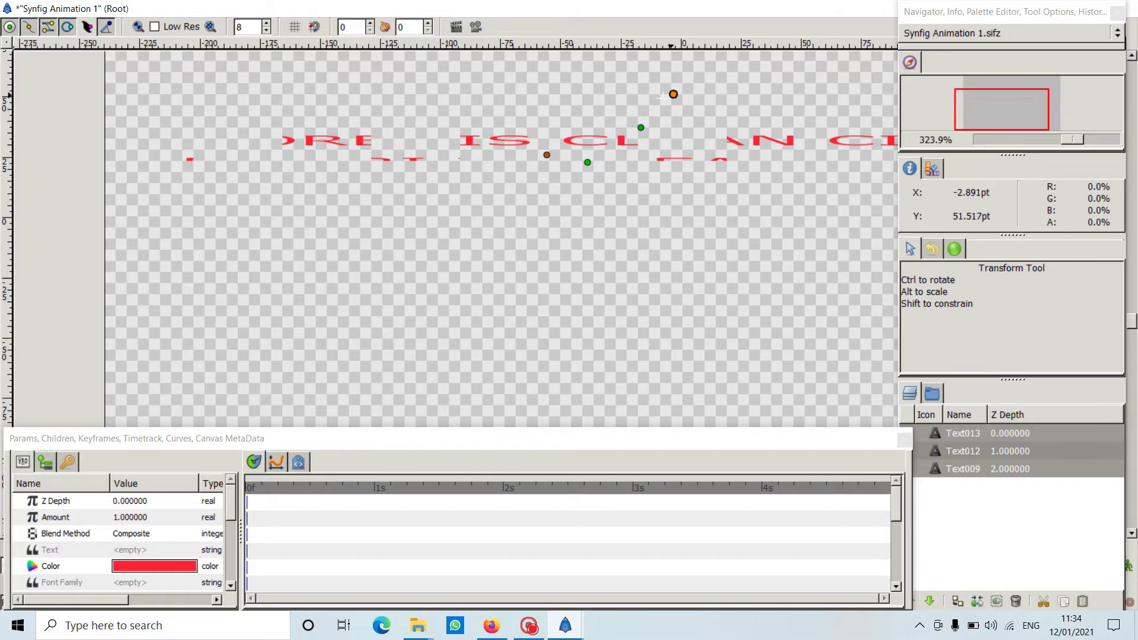
drag(677, 91, 620, 111)
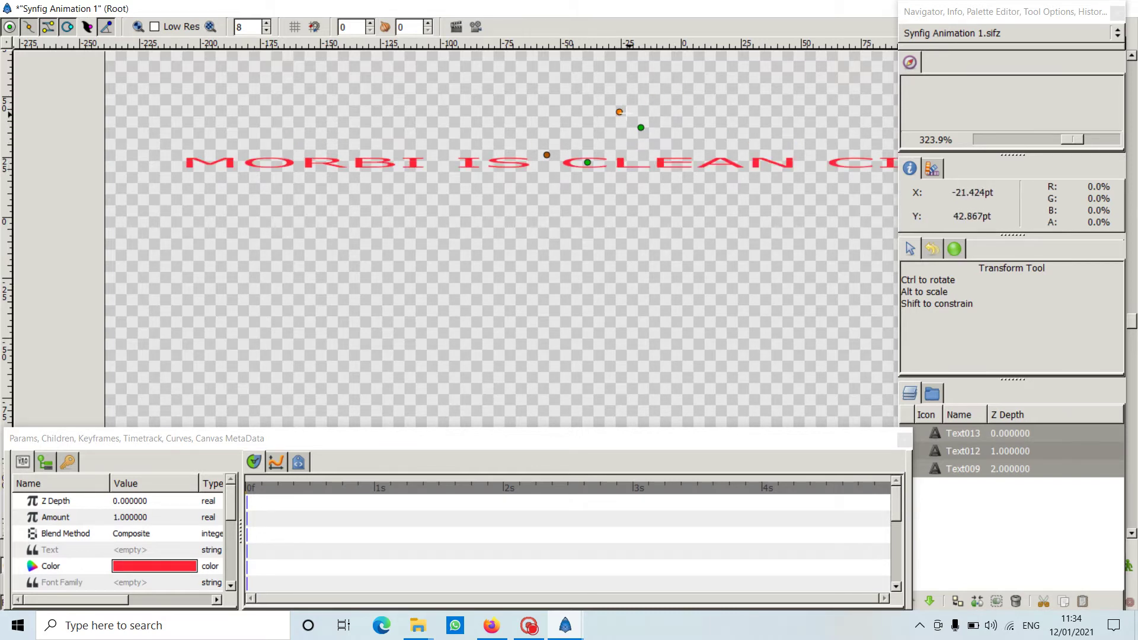
drag(620, 112, 580, 128)
drag(547, 147, 548, 133)
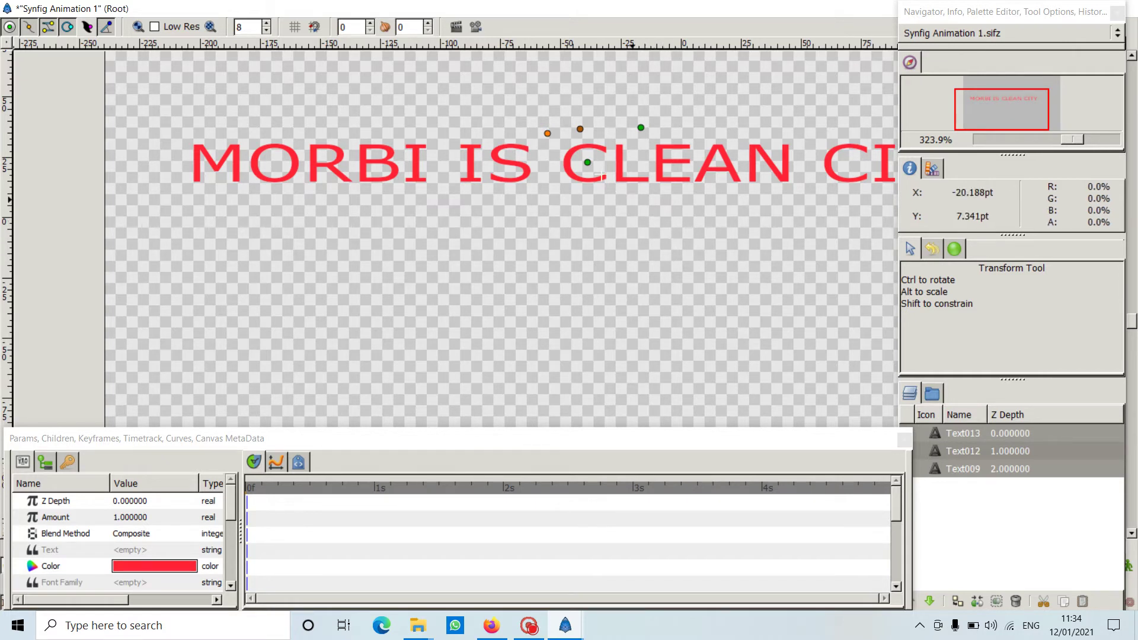
- Activate the SmoothMove tool and move the text's position handle near the letter C straight down
click(535, 629)
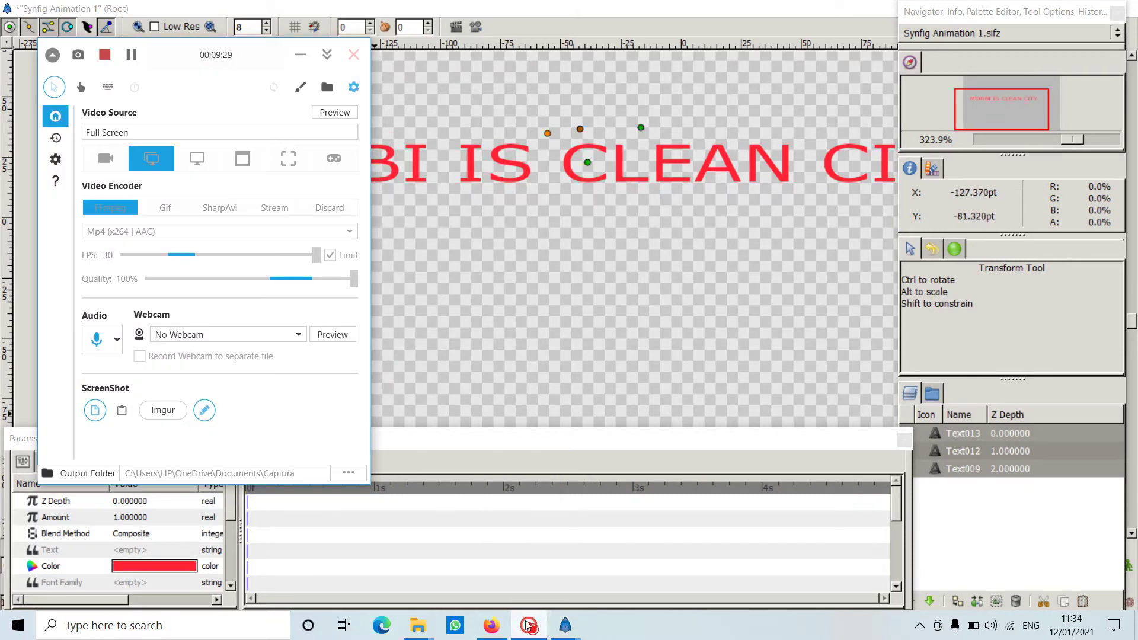
click(565, 630)
click(565, 587)
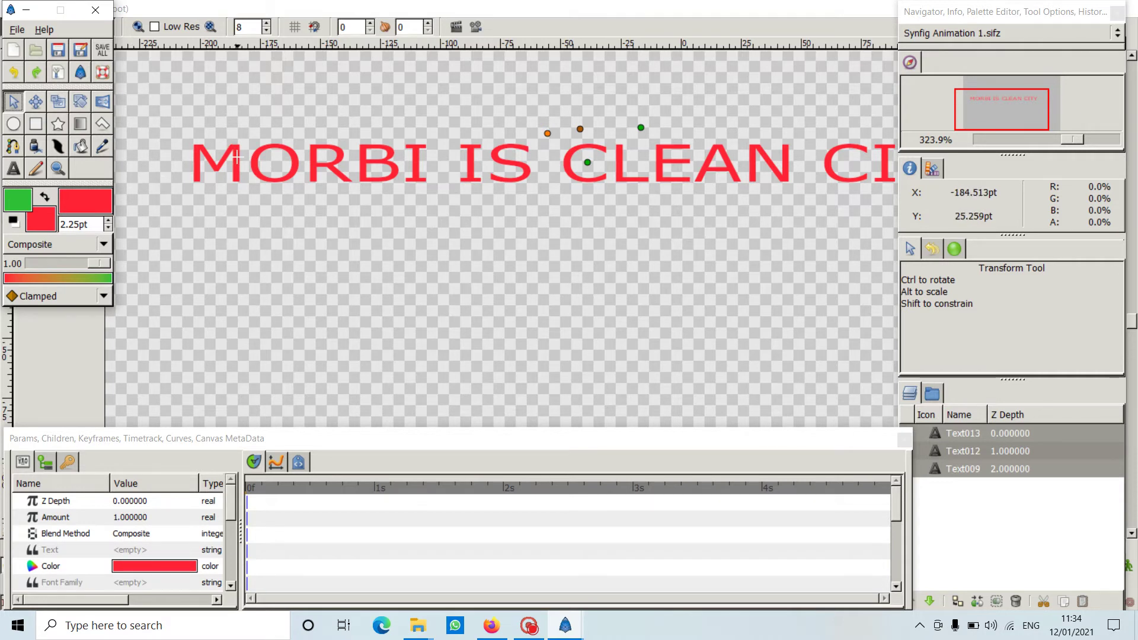
click(36, 101)
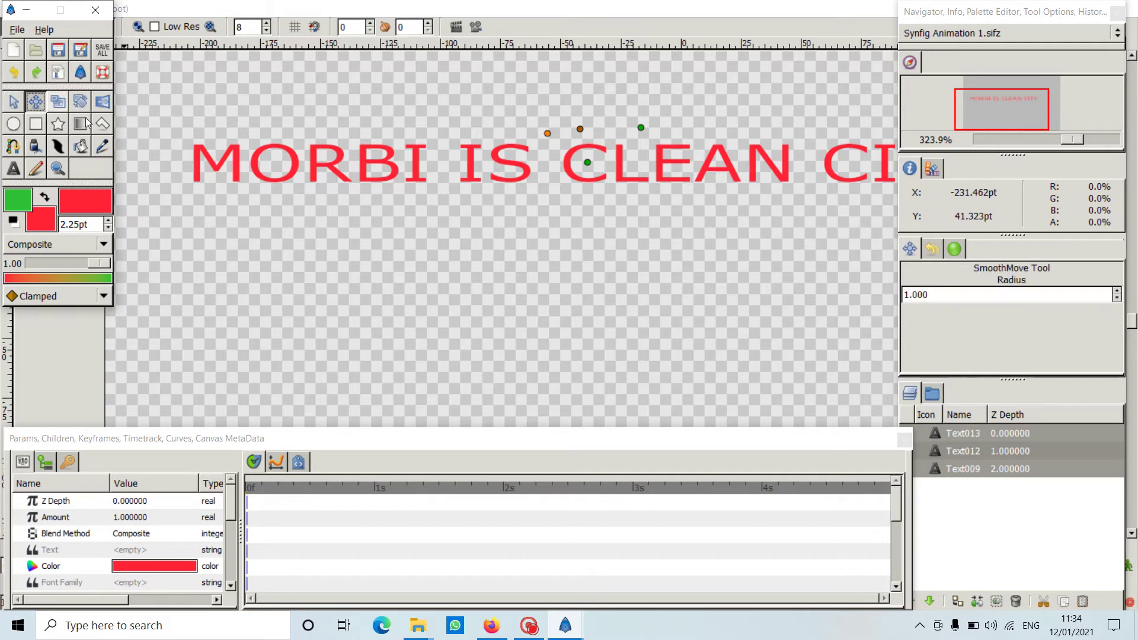
click(461, 158)
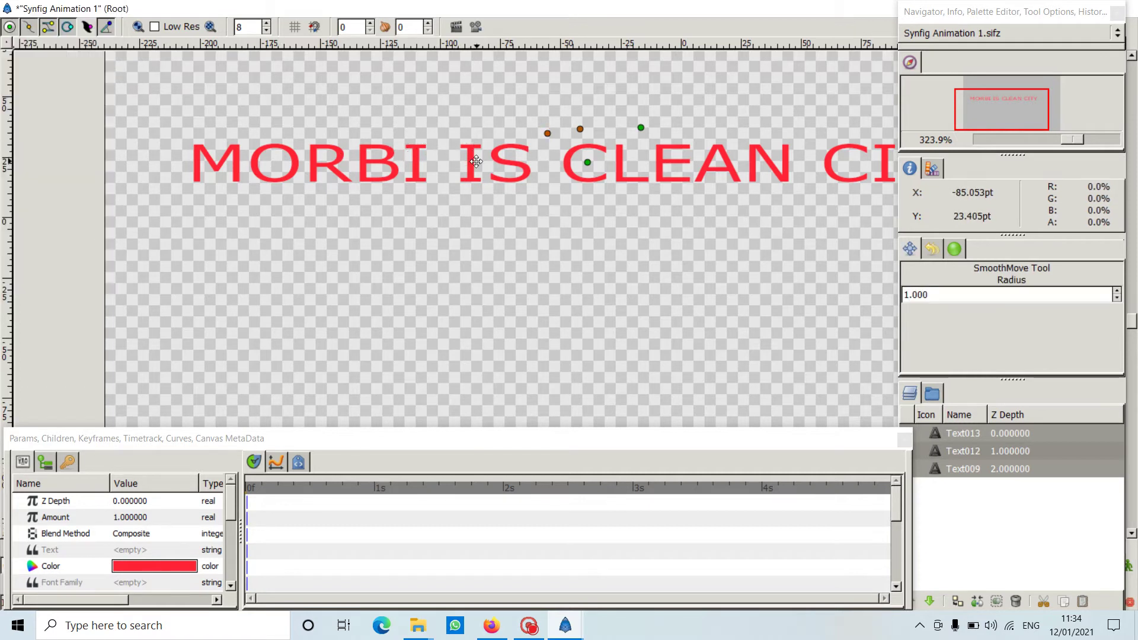
drag(587, 162, 587, 213)
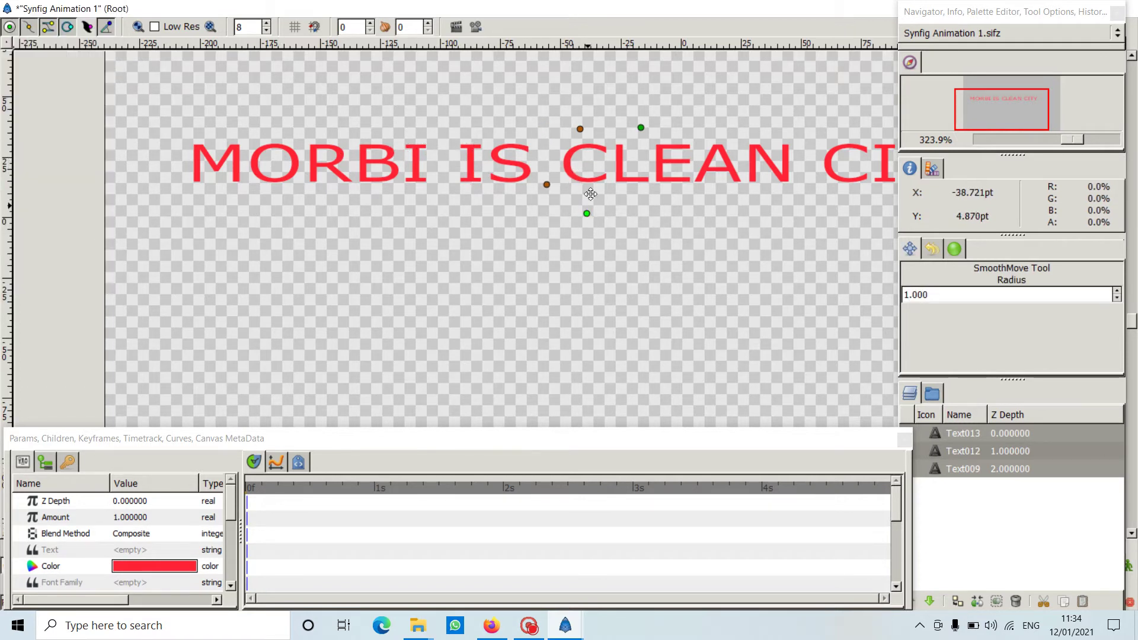
- Move the size handle above the letter C right, then smooth-move all the text's handles down and left, widening the lettering
drag(581, 138, 607, 139)
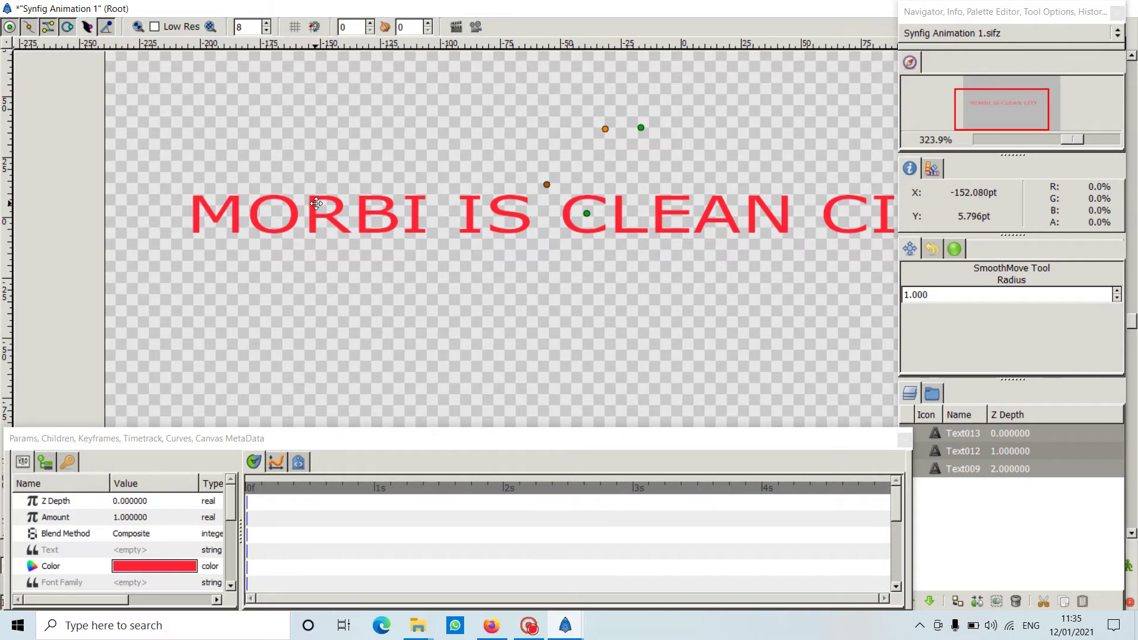
scroll(569, 204, down, 2)
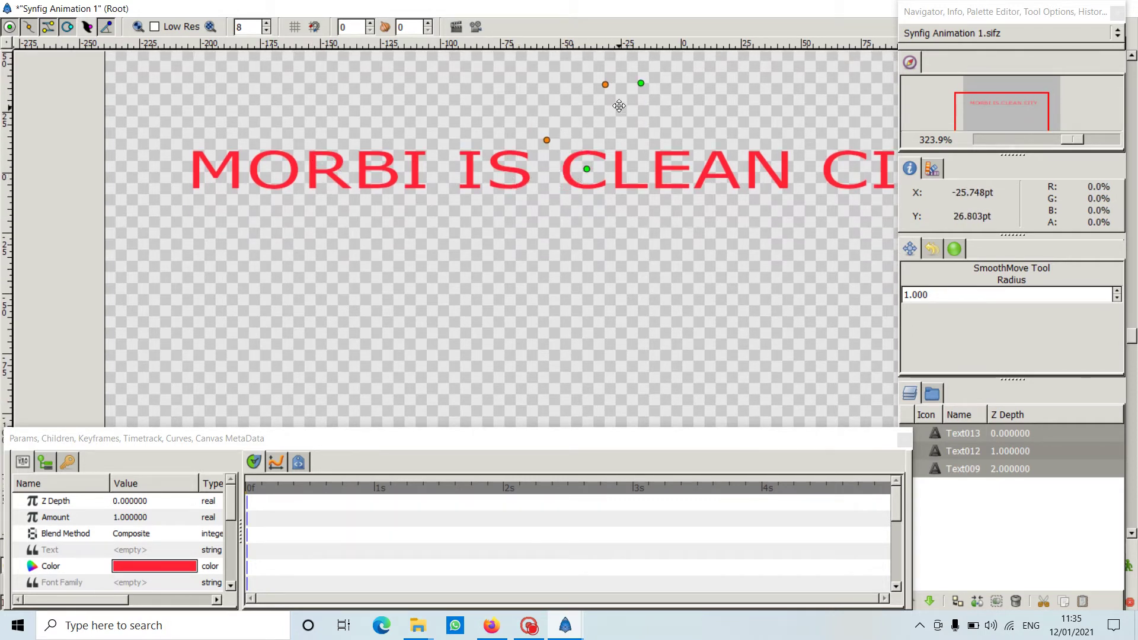
drag(604, 86, 576, 175)
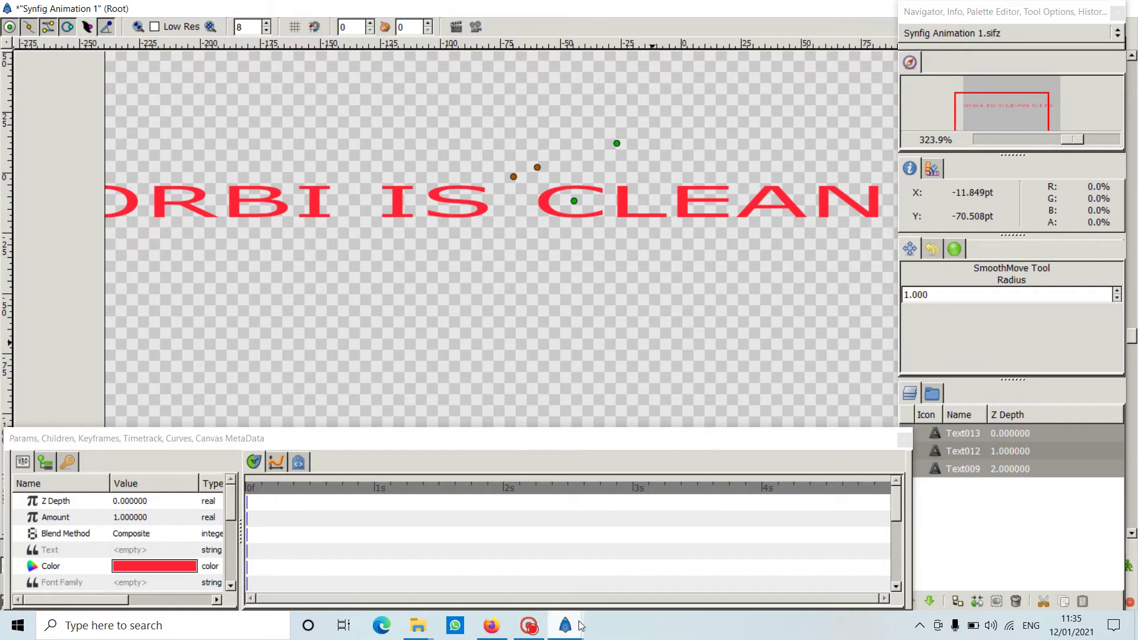
- Activate the Scale tool and move the text's size handles, pulling one up and left above IS and nudging the other up
mouse_move(580, 625)
click(548, 504)
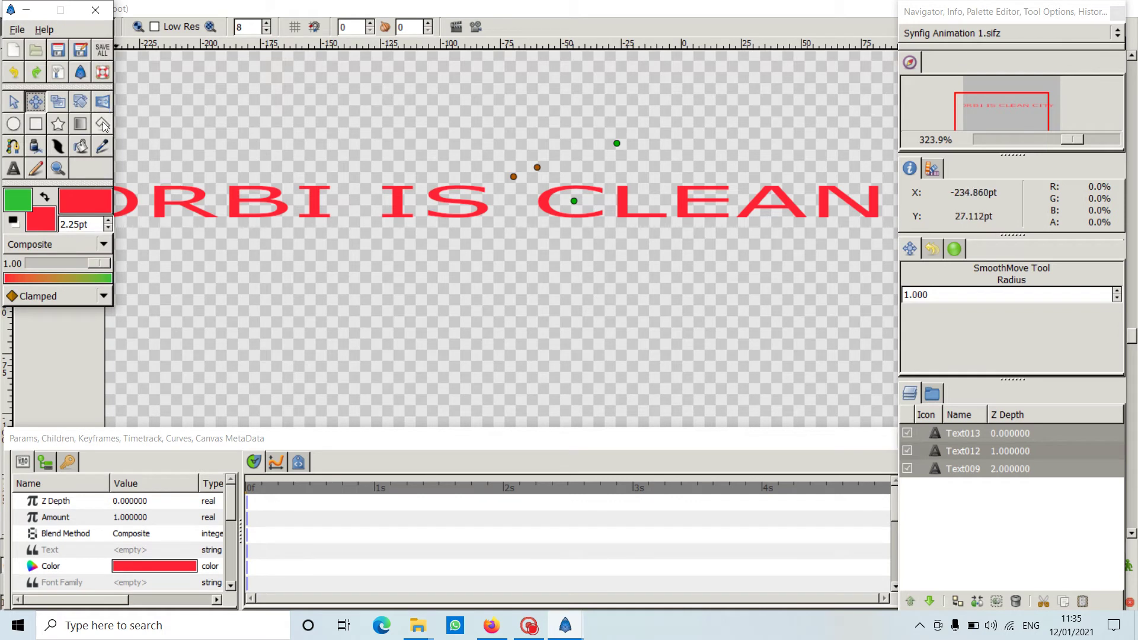
click(59, 102)
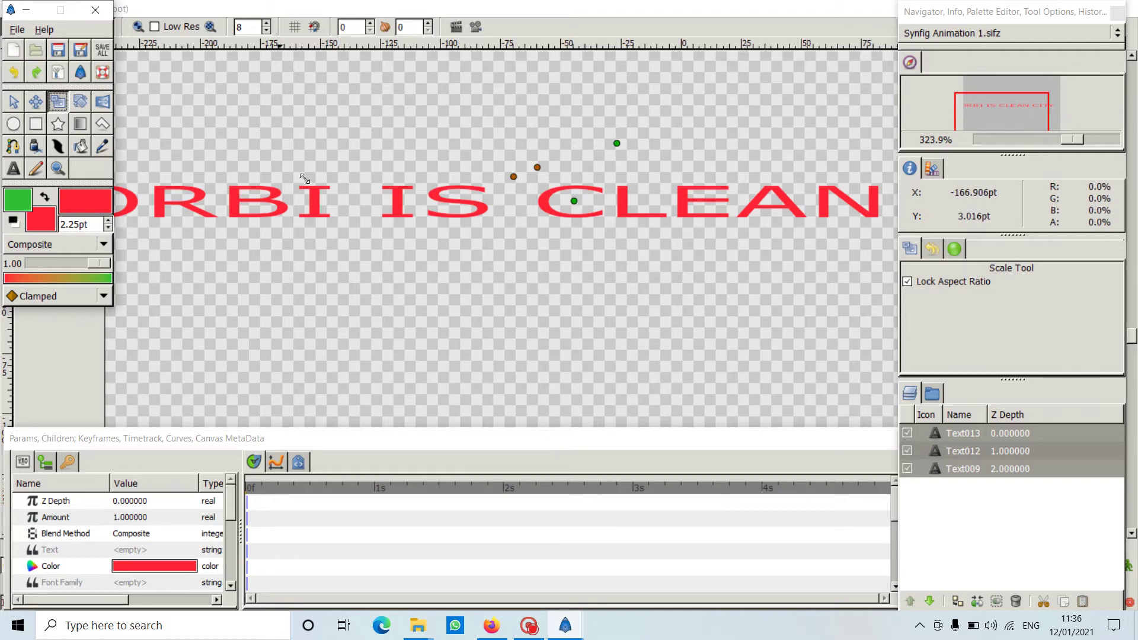
click(445, 143)
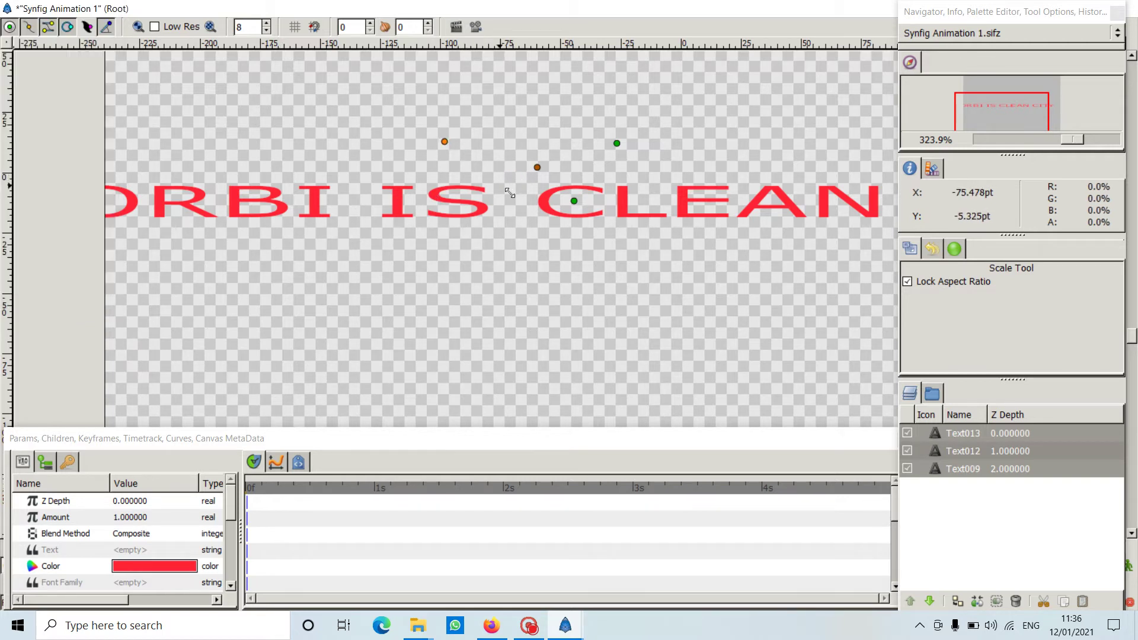
drag(537, 168, 540, 161)
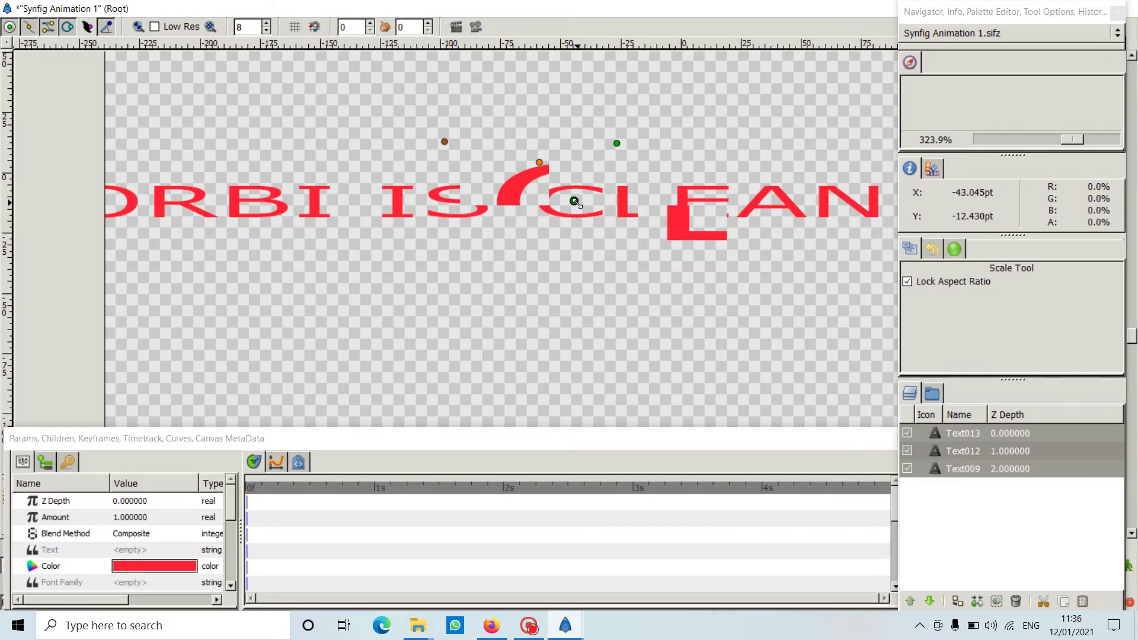
- Move the position handle on the letter C down and the one above it down and left, and deselect the text
drag(575, 202, 578, 245)
drag(616, 143, 578, 170)
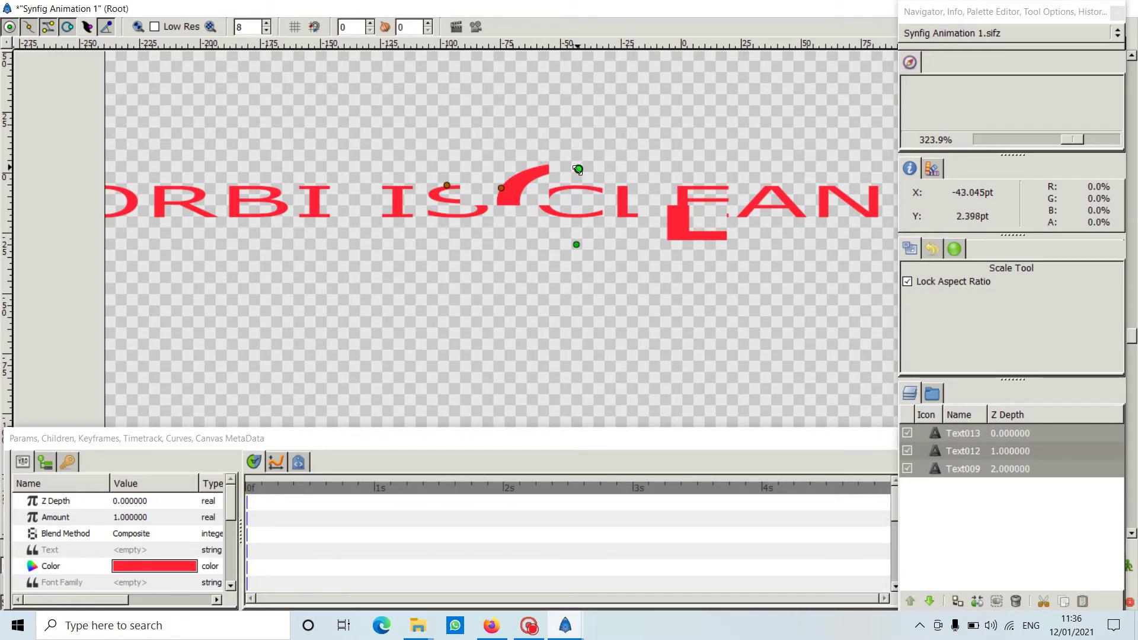
click(508, 271)
scroll(508, 279, down, 1)
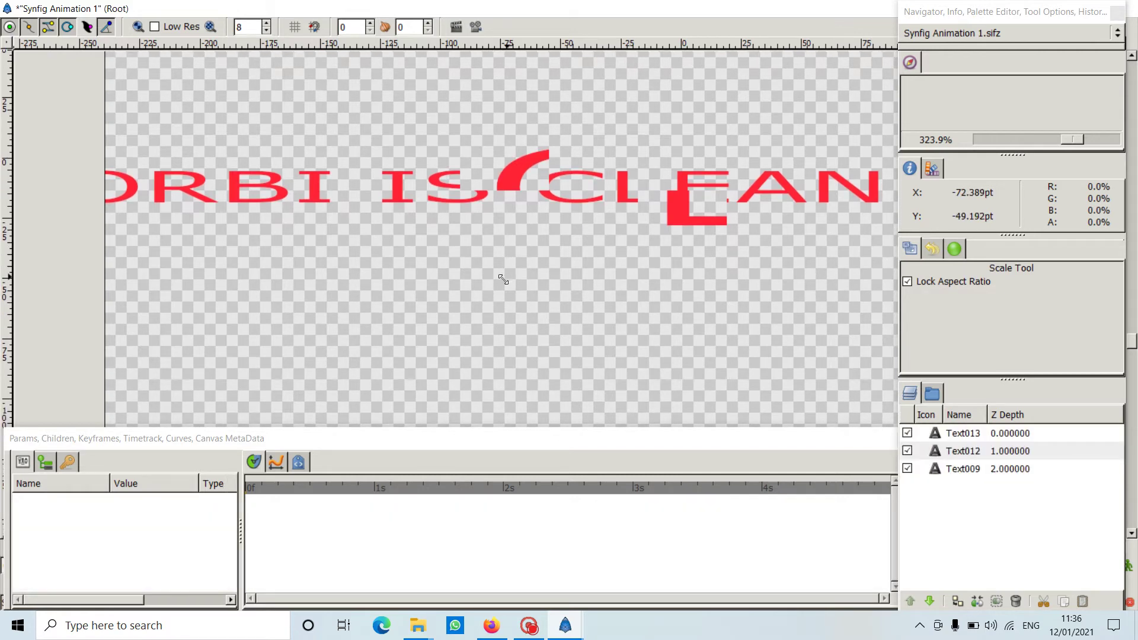
- Switch to Firefox and read the Scale Tool and Rotate Tool sections of chap2.pdf
click(530, 626)
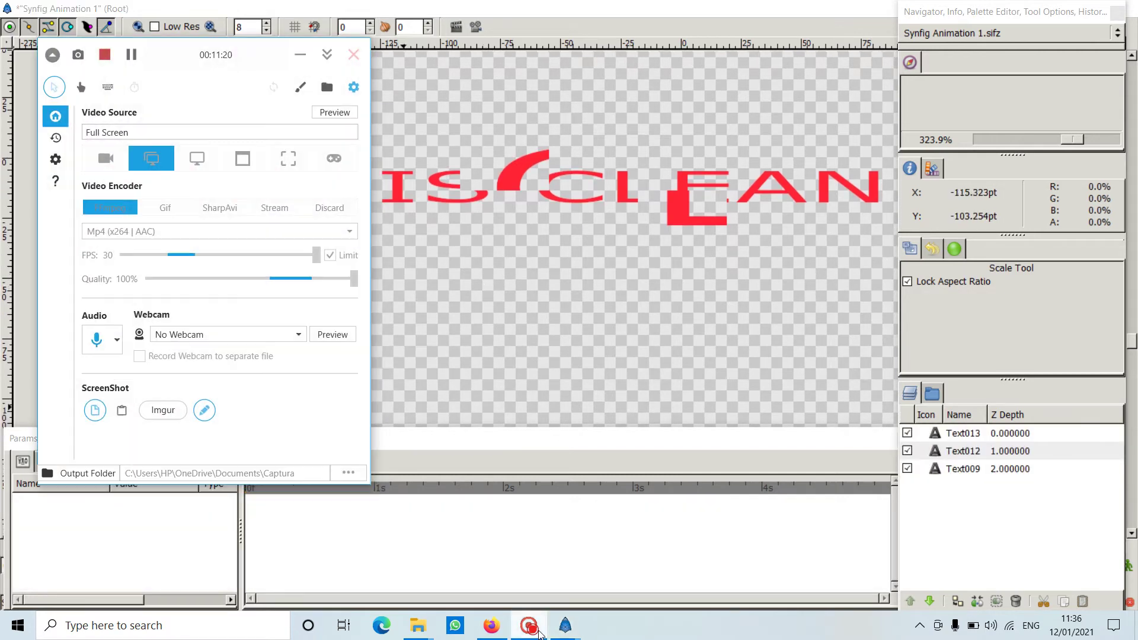
click(537, 632)
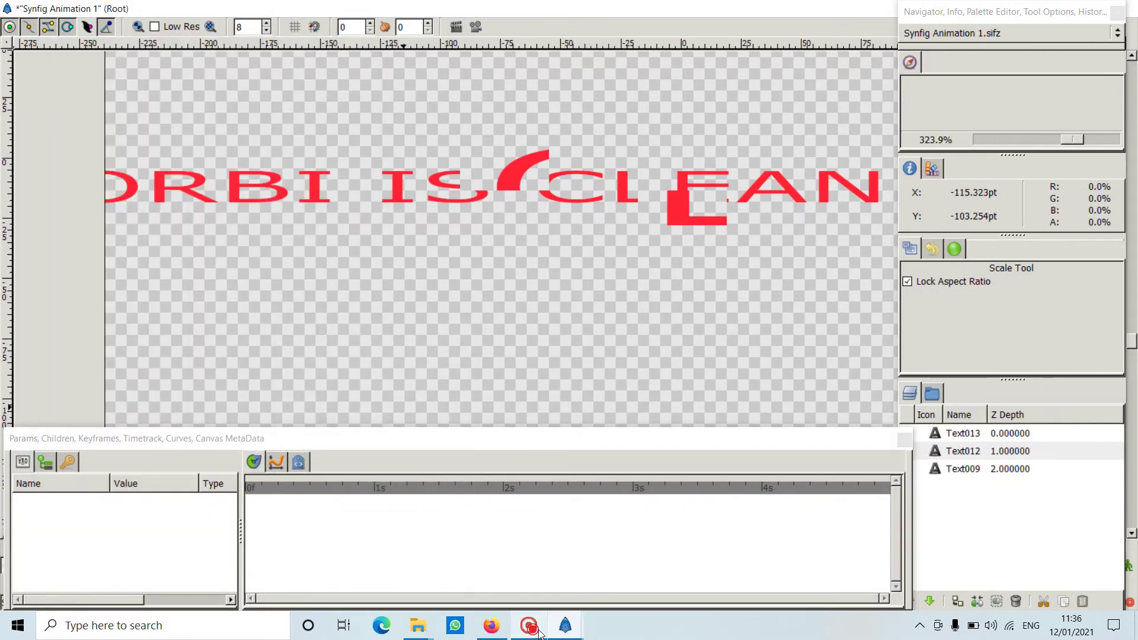
click(497, 628)
scroll(485, 471, down, 15)
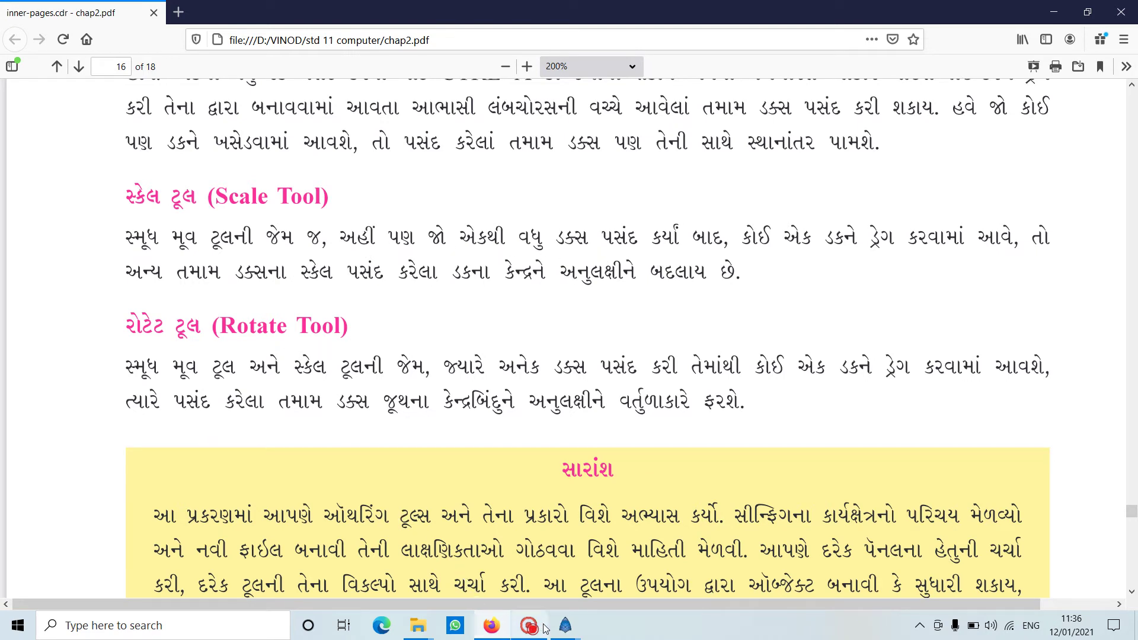
- Switch back to Synfig Studio and activate the Rotate tool on the text canvas
mouse_move(565, 626)
click(567, 574)
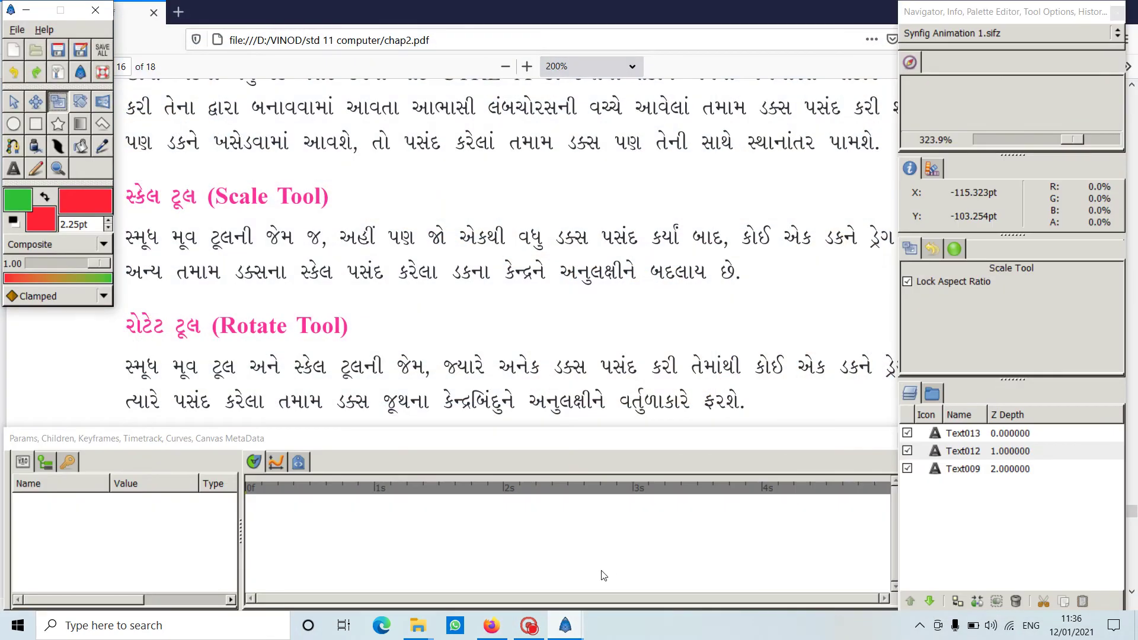
click(593, 542)
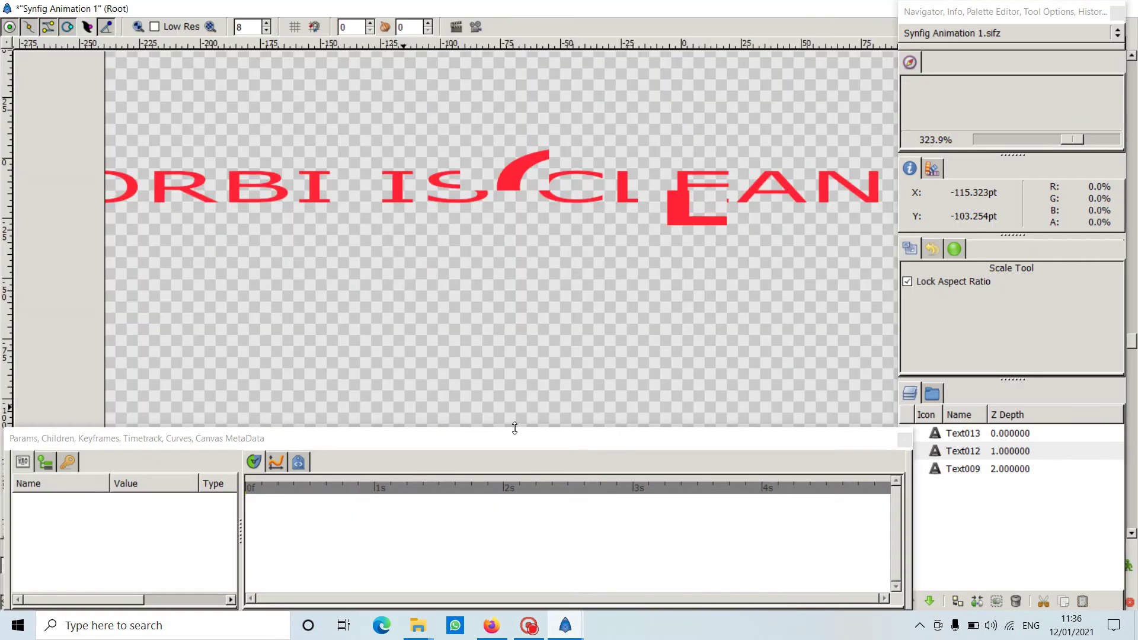
mouse_move(565, 626)
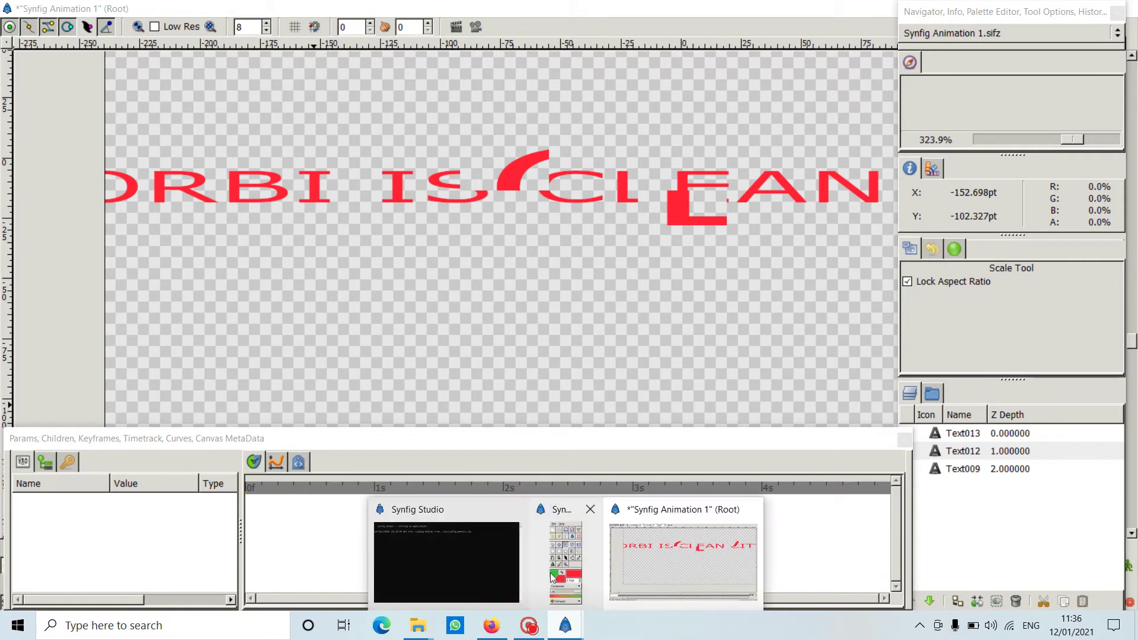
click(569, 546)
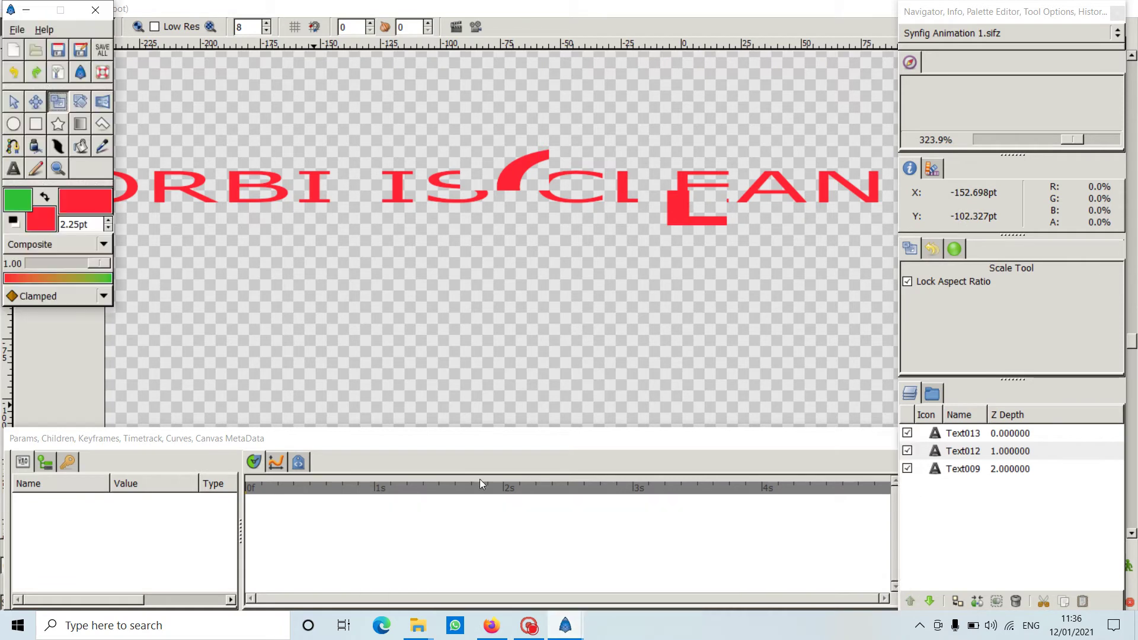
click(82, 103)
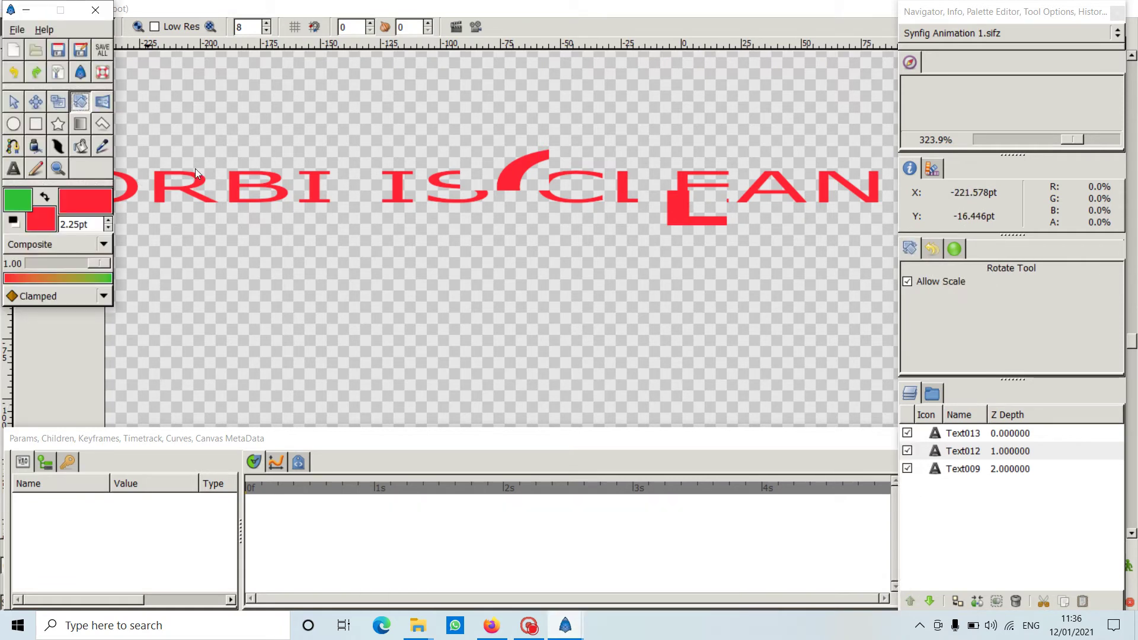
click(276, 191)
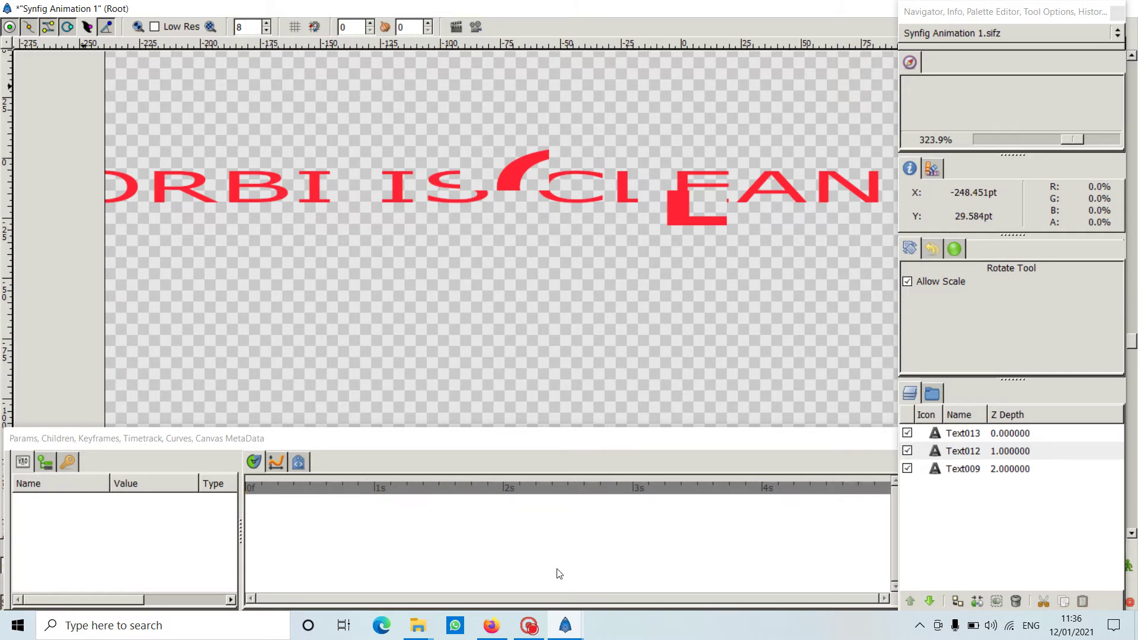
click(528, 625)
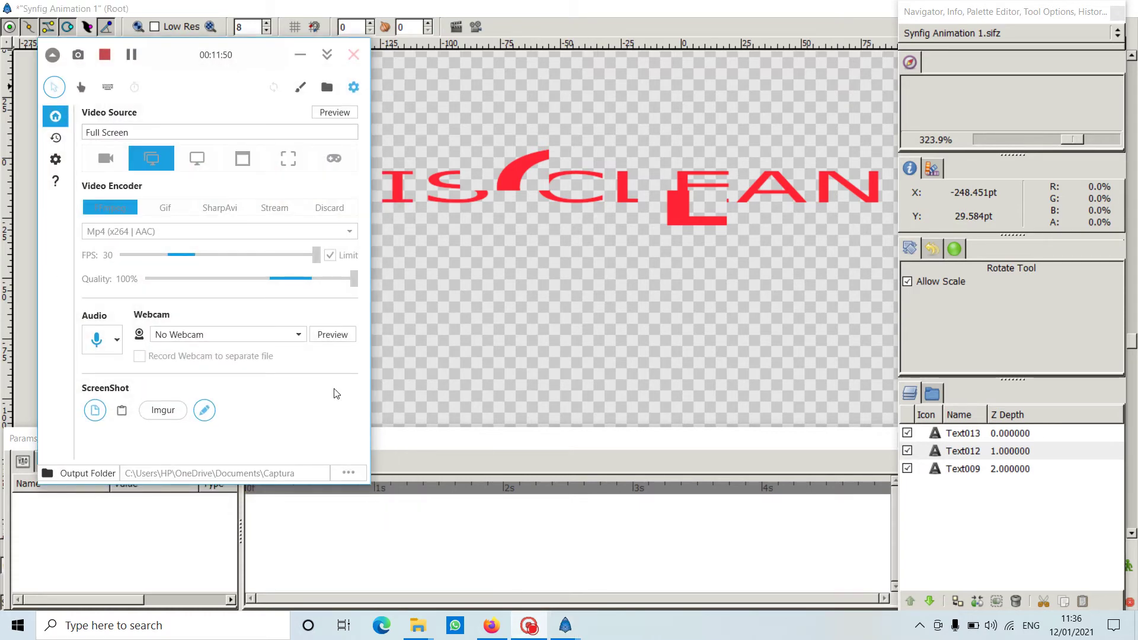
click(528, 626)
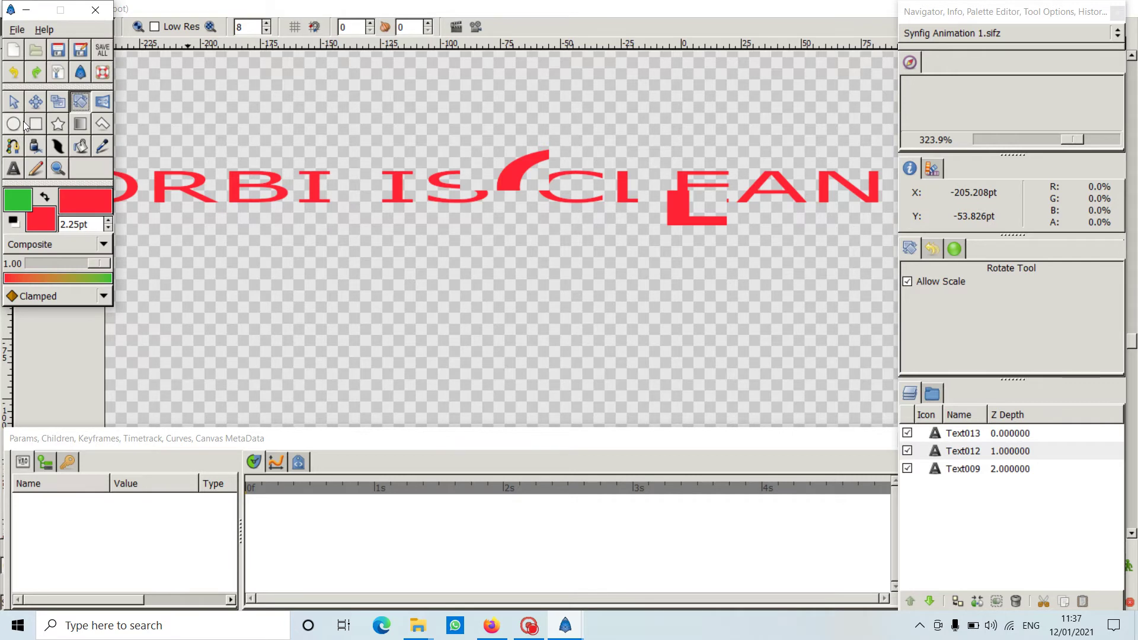
- Draw two overlapping rectangles below the word IS, about 32 × 22 pt and 38 × 41 pt, and select their color parameter
key(alt+r)
drag(365, 235, 443, 289)
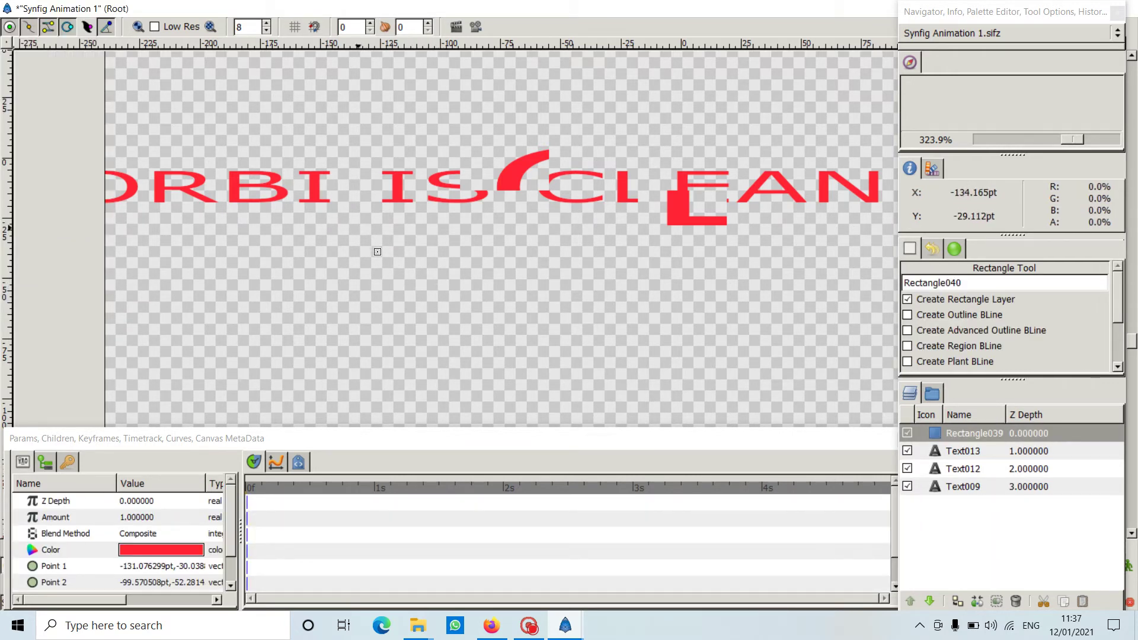
drag(352, 218, 452, 295)
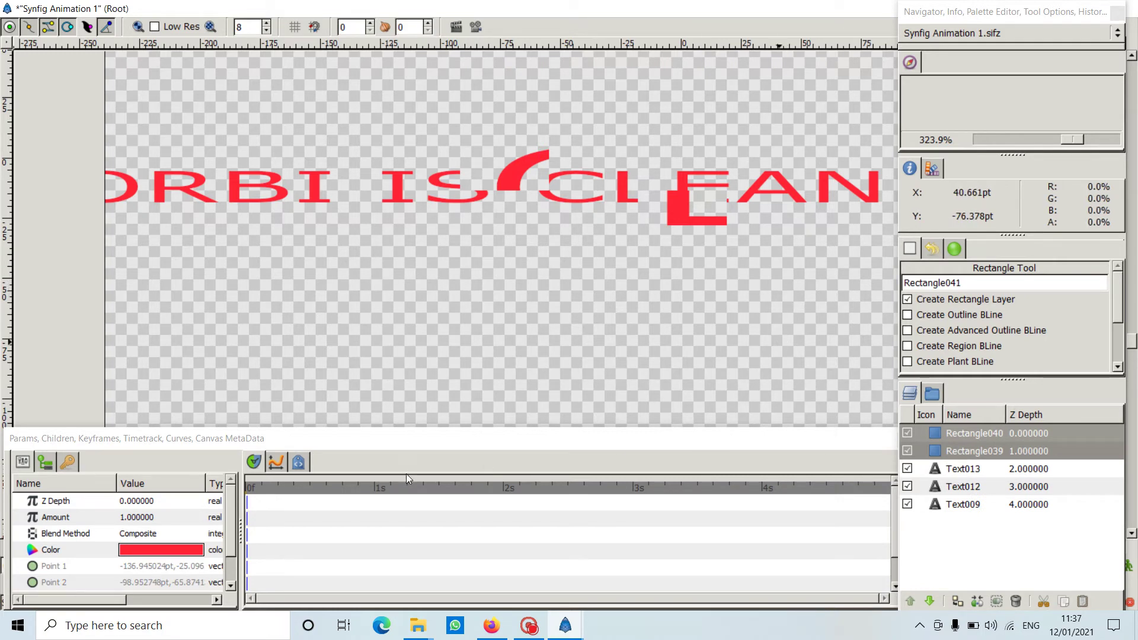
click(164, 550)
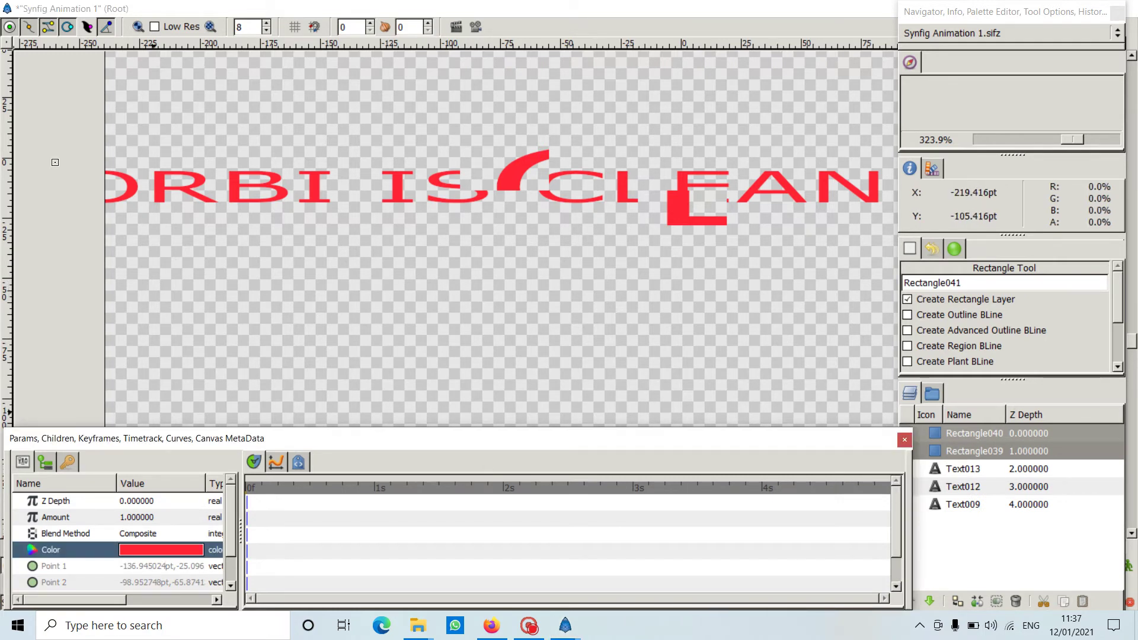
- Create a new animation and maximize its canvas window
click(7, 44)
mouse_move(96, 55)
click(134, 52)
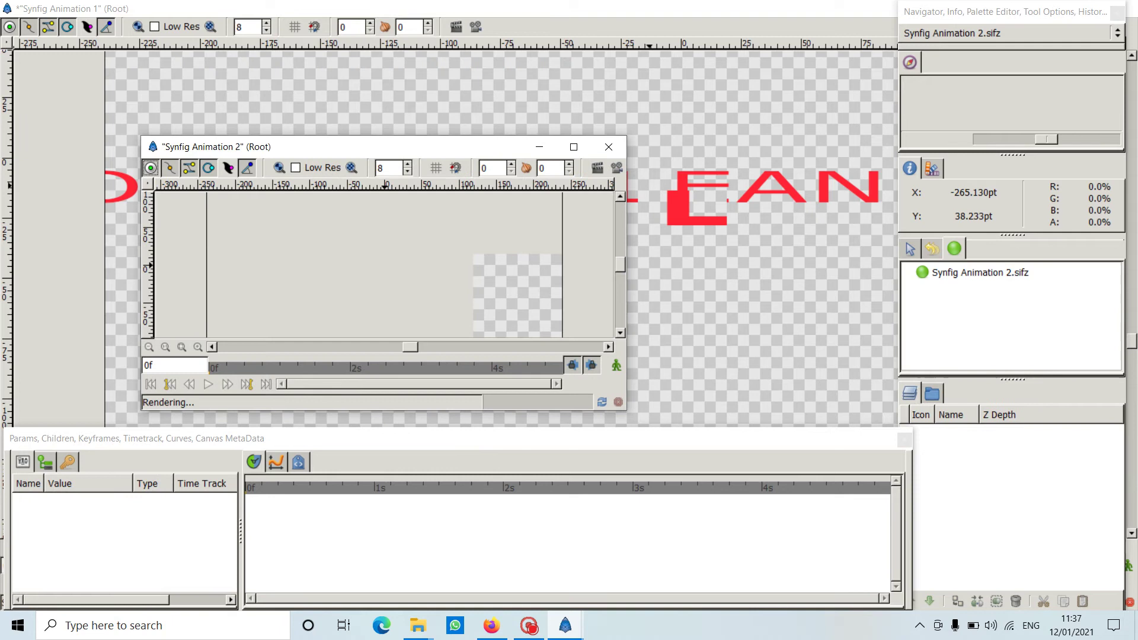
click(574, 147)
scroll(705, 334, down, 3)
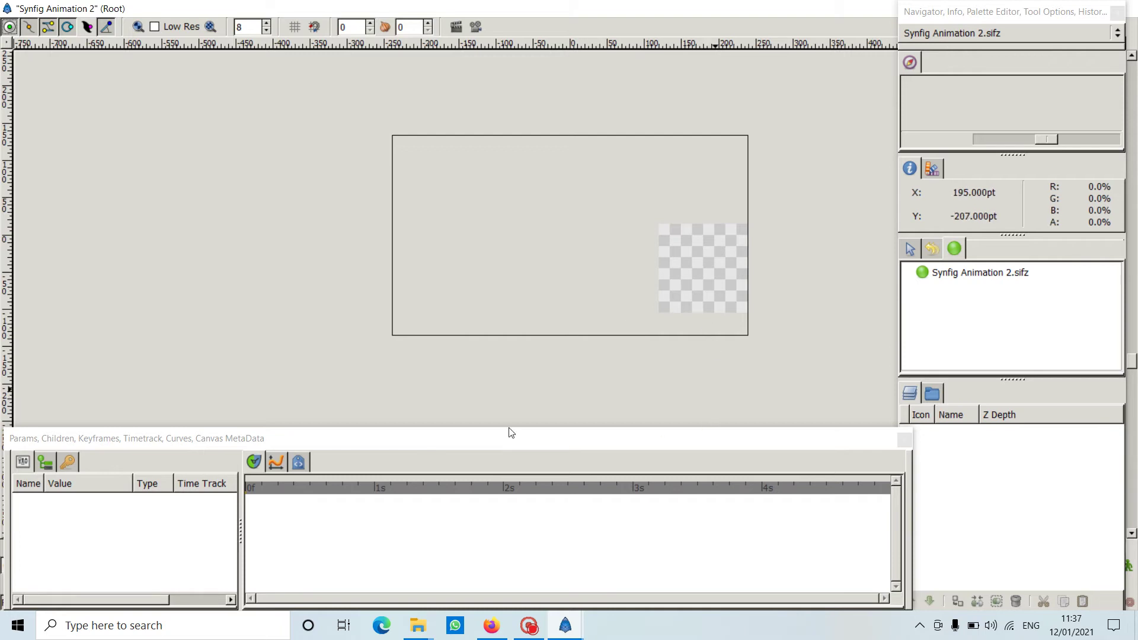
scroll(723, 329, up, 2)
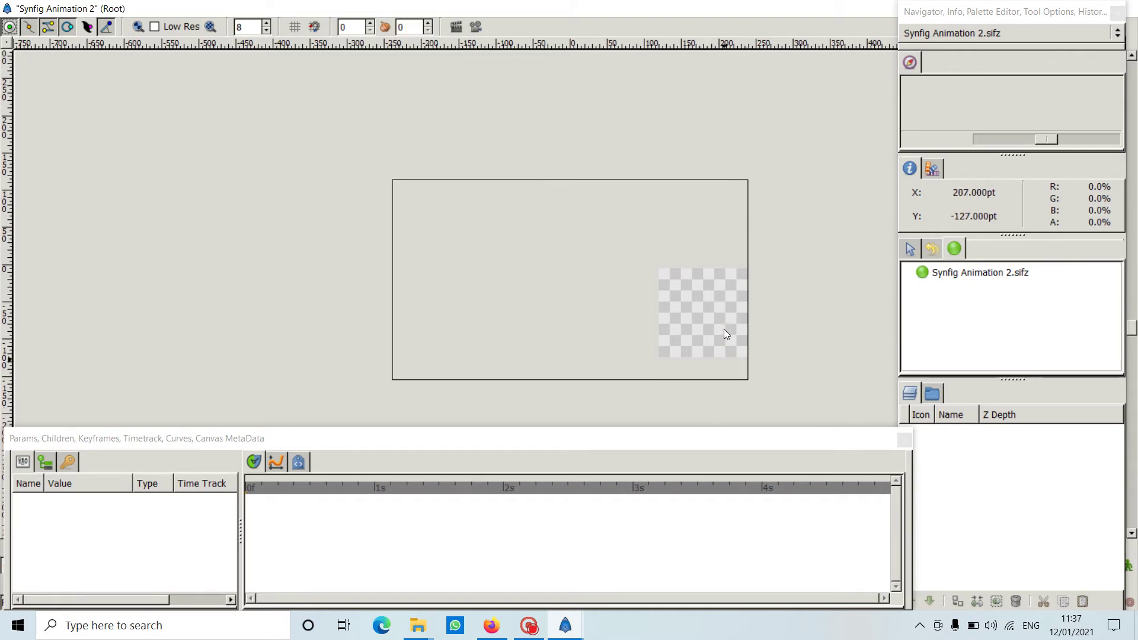
- Return to the window of the first animation and quit the program
click(565, 628)
click(546, 563)
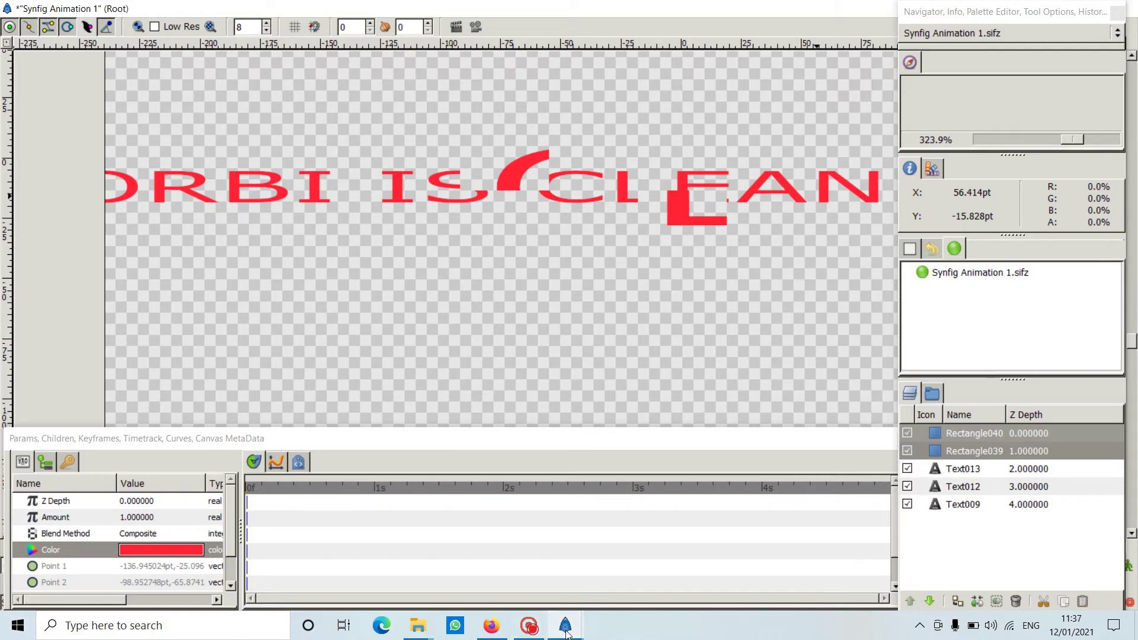
mouse_move(565, 626)
mouse_move(514, 523)
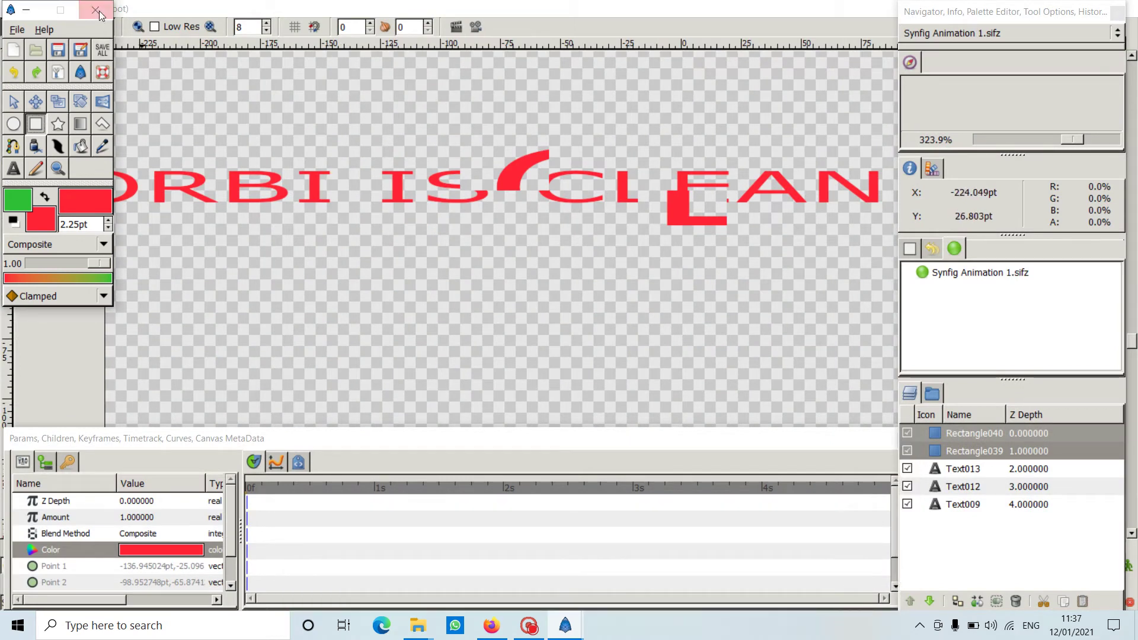
click(16, 29)
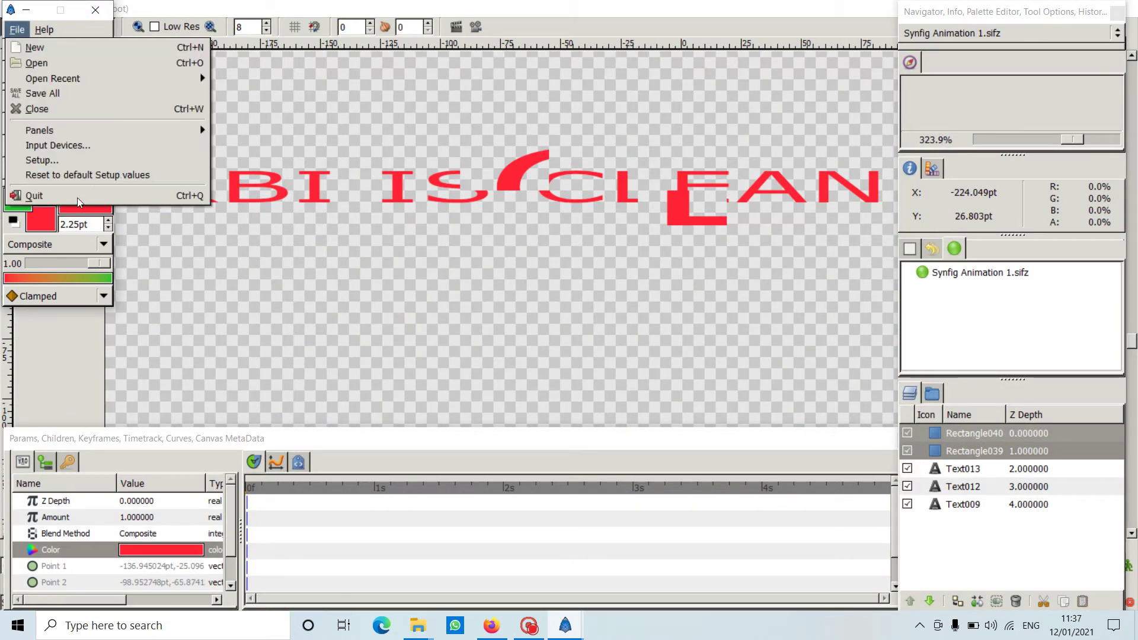
click(74, 193)
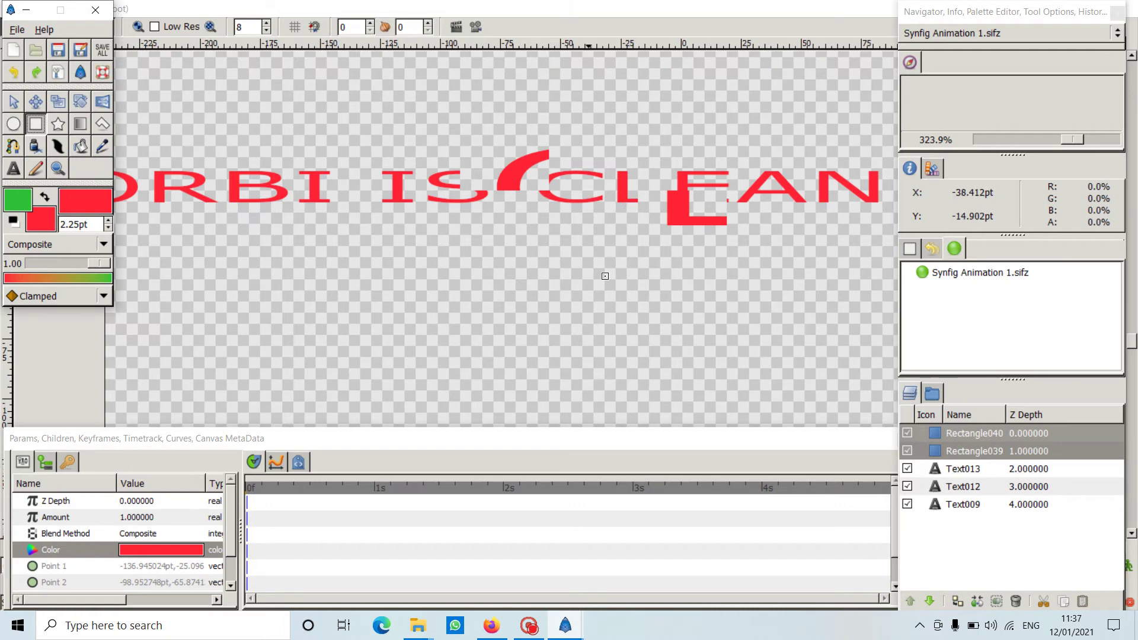
click(541, 636)
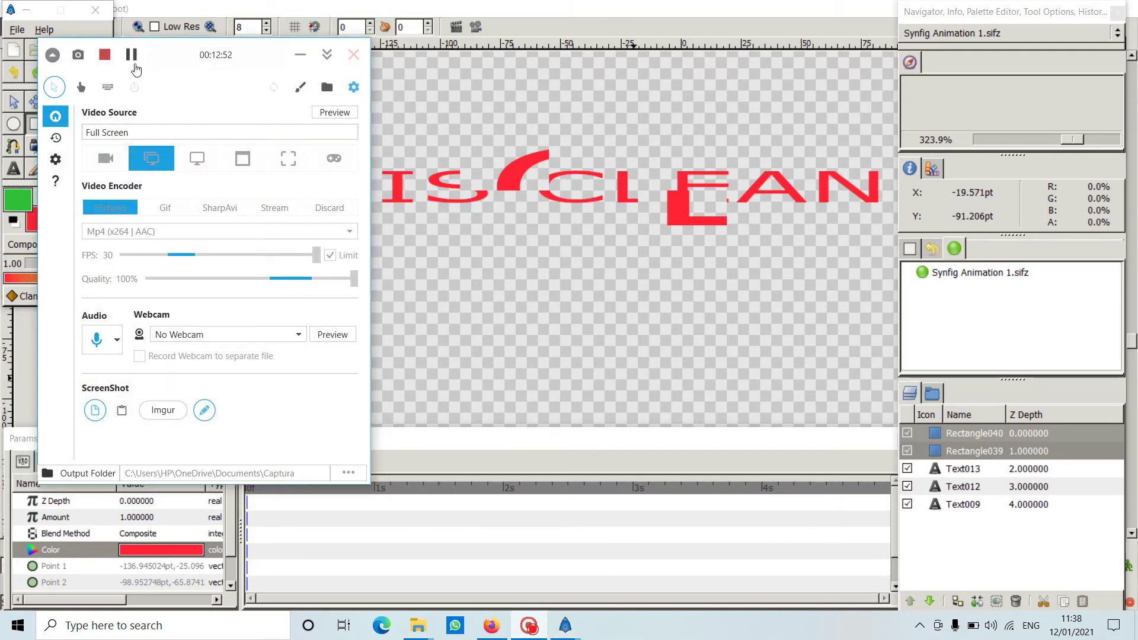
click(131, 54)
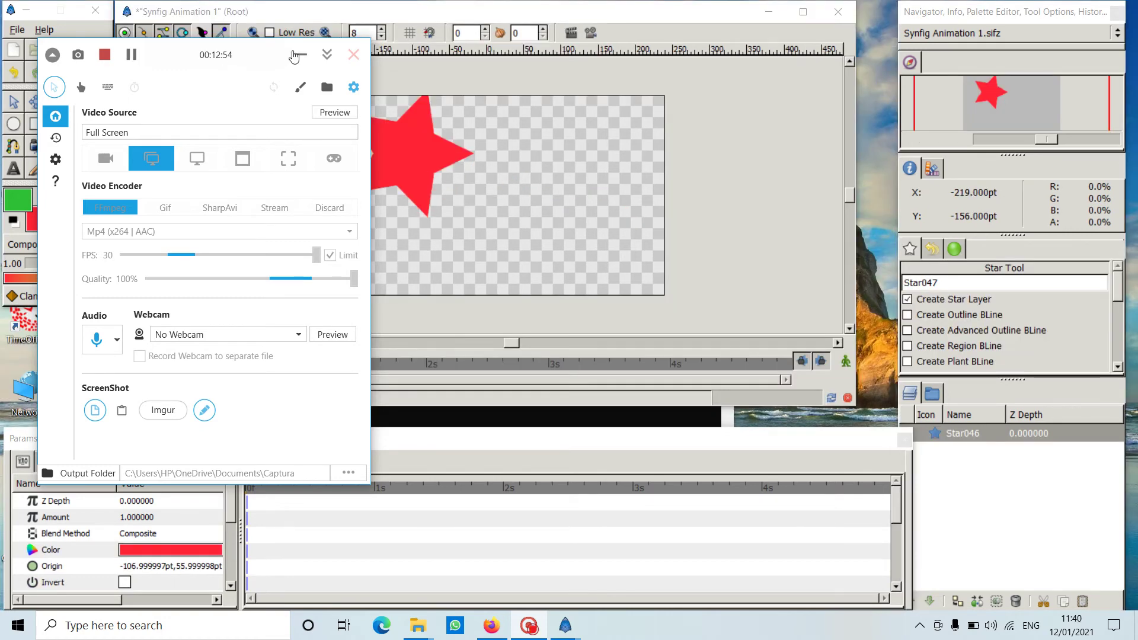
click(296, 56)
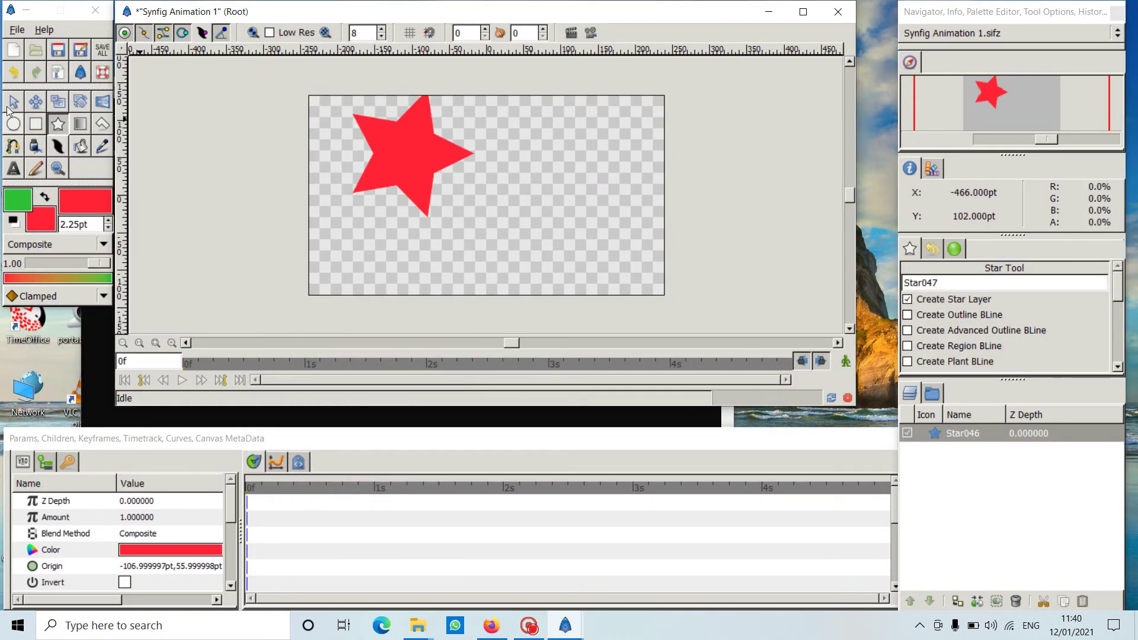
- With the Rotate tool, shrink the star's outer radius to just beyond the inner one and swing its angle handle clockwise to point down-left
click(13, 102)
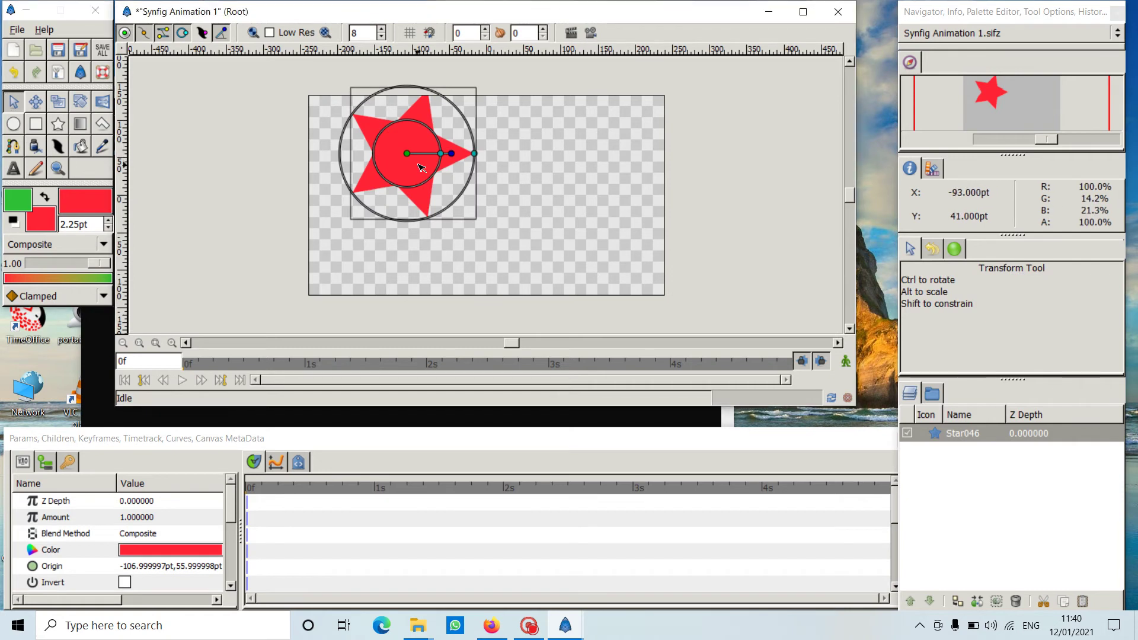
key(alt+t)
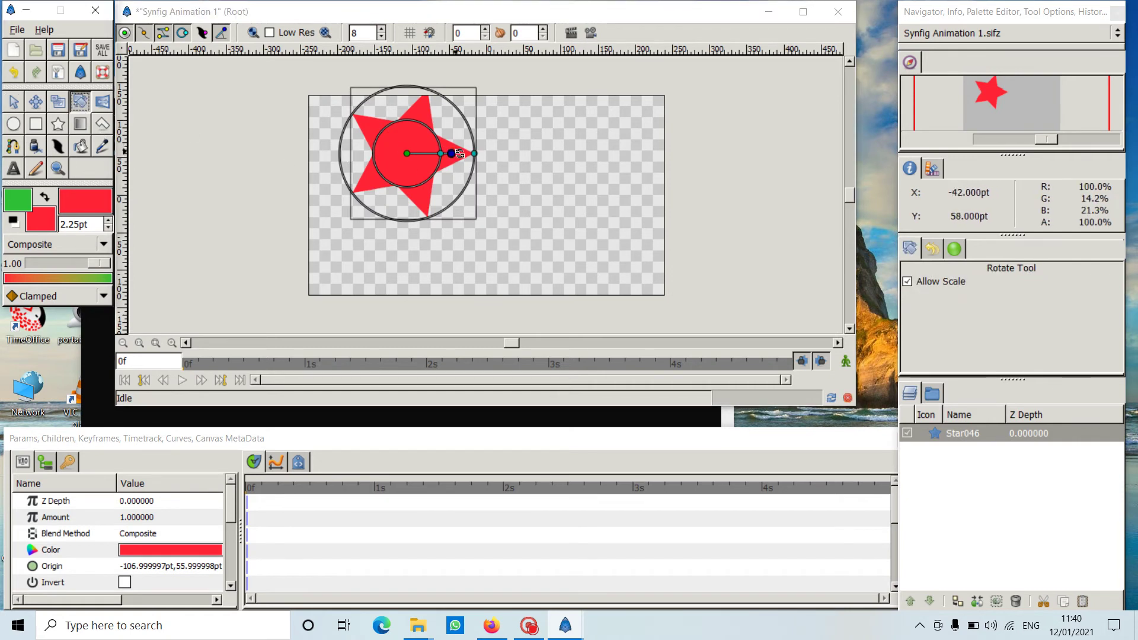
mouse_move(472, 154)
drag(473, 154, 414, 115)
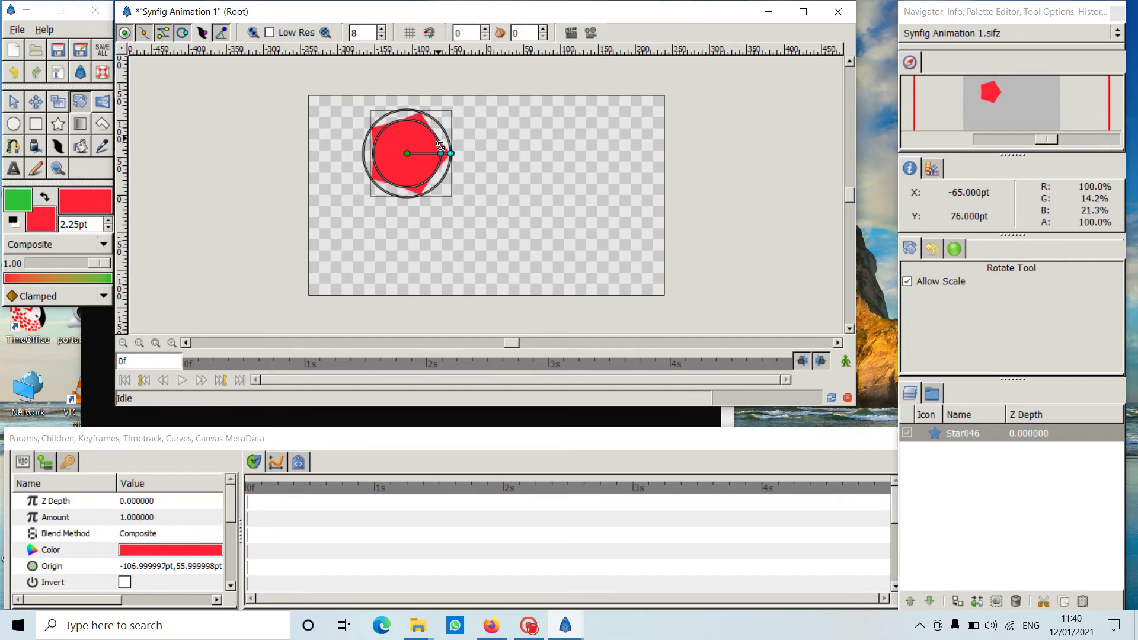
drag(454, 155, 403, 191)
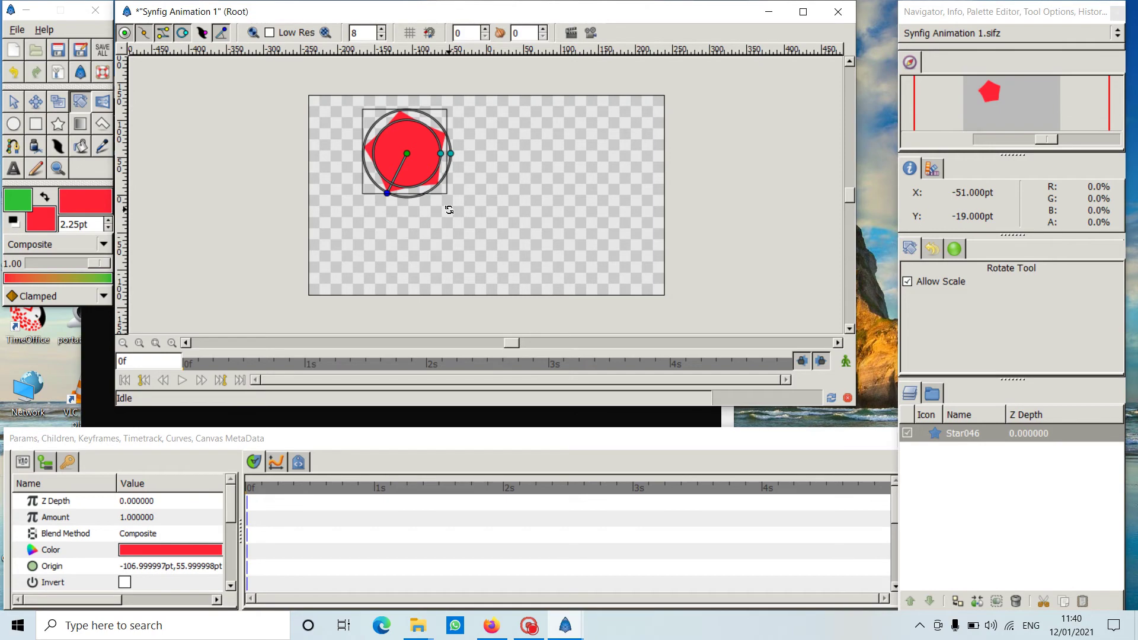
- Switch to chap2.pdf in Firefox and read the Rotate Tool section, the chapter summary and the exercise questions on pages 16 and 17
click(492, 626)
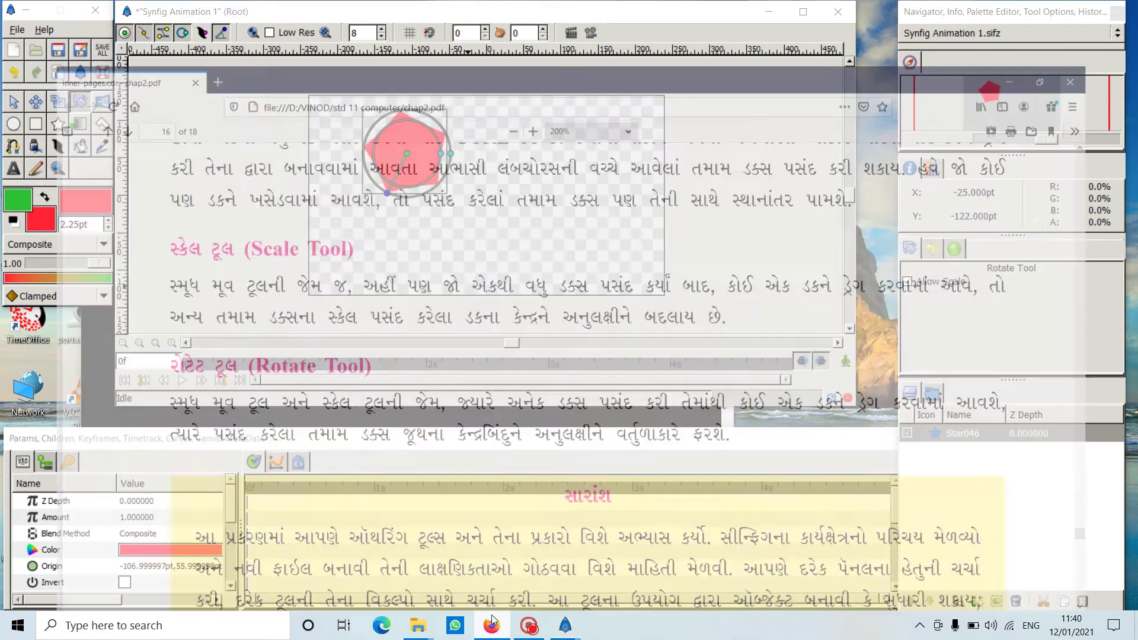
scroll(459, 489, down, 5)
scroll(471, 460, down, 3)
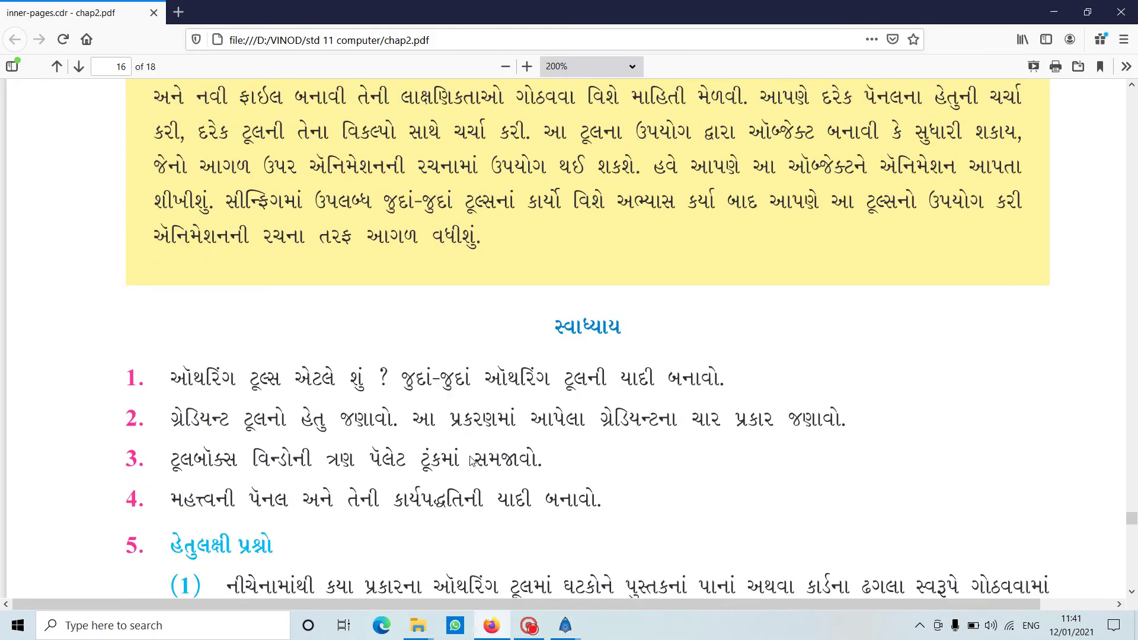
scroll(469, 451, up, 8)
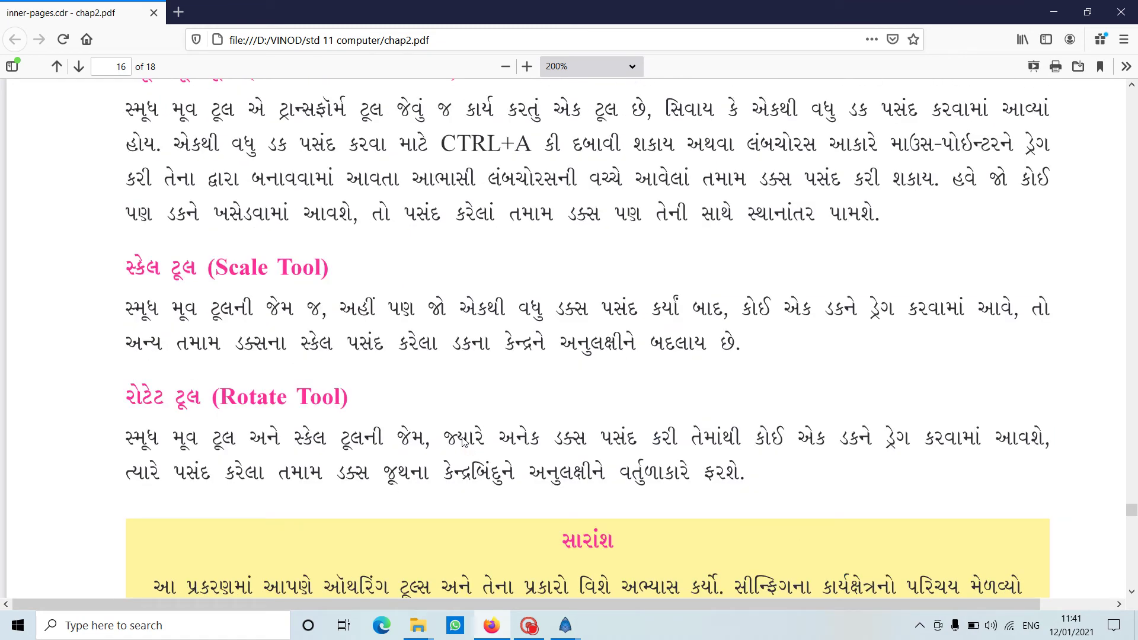
scroll(467, 408, down, 3)
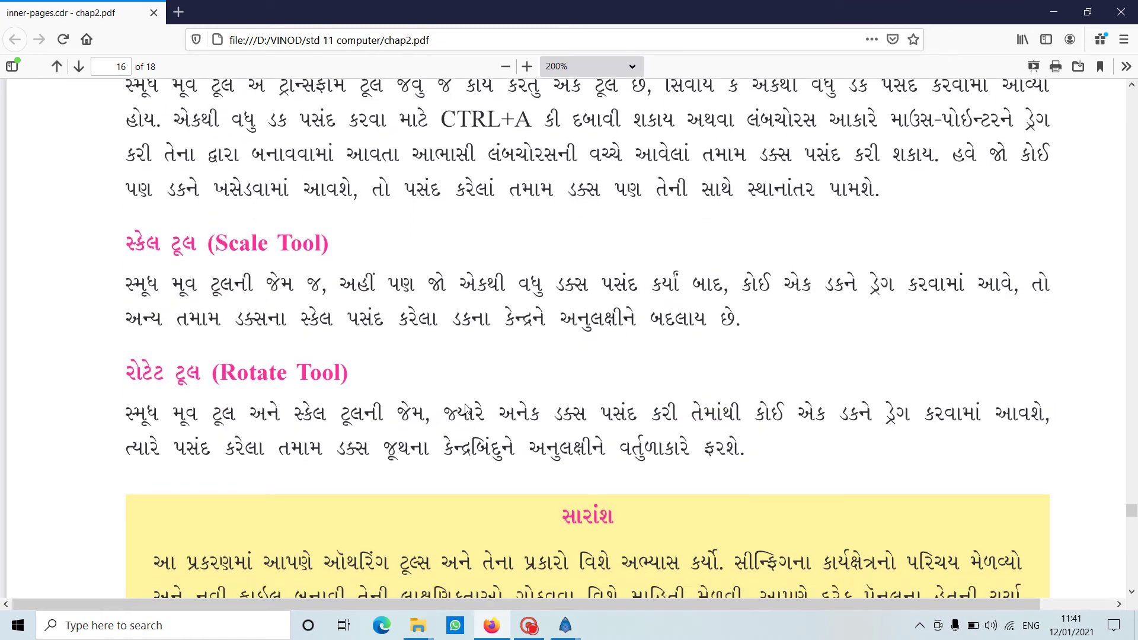
scroll(468, 409, up, 3)
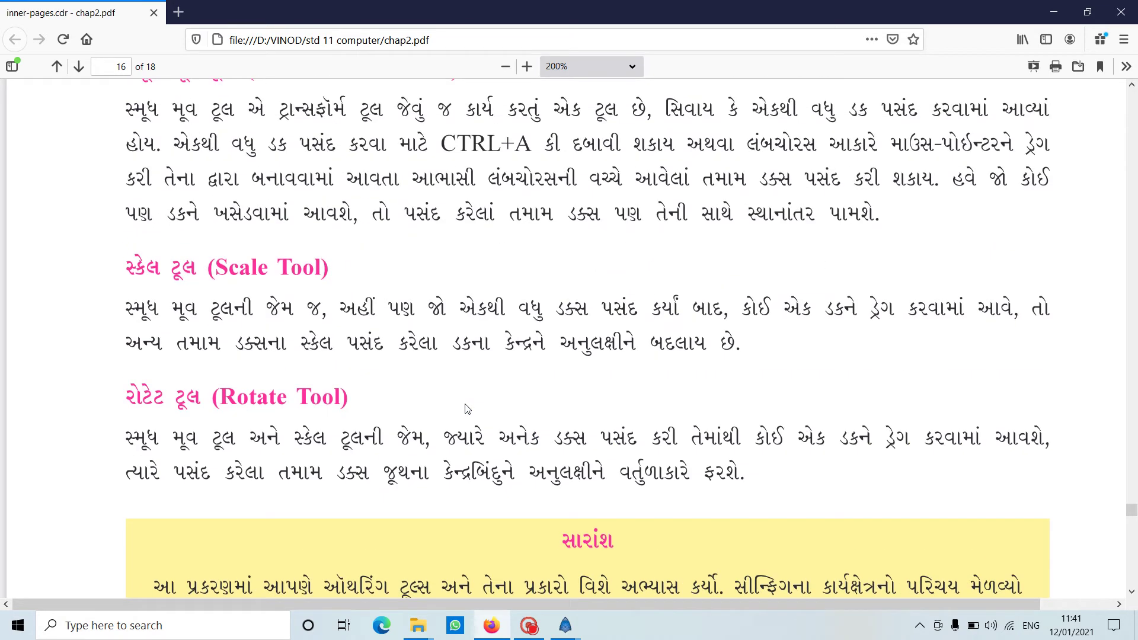
scroll(467, 409, down, 3)
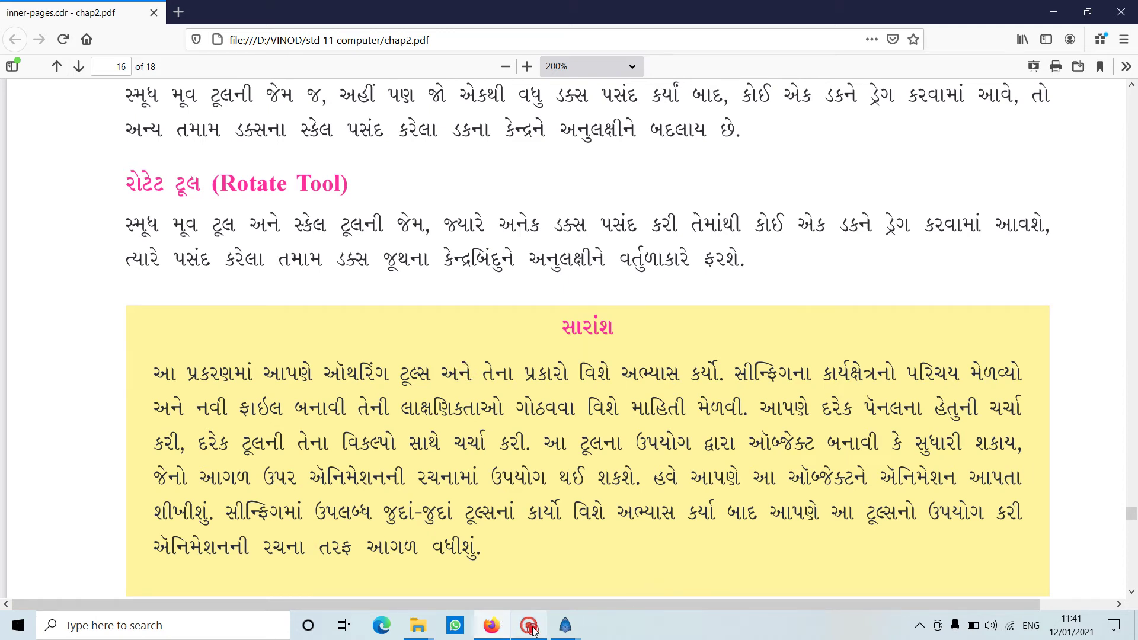
mouse_move(532, 629)
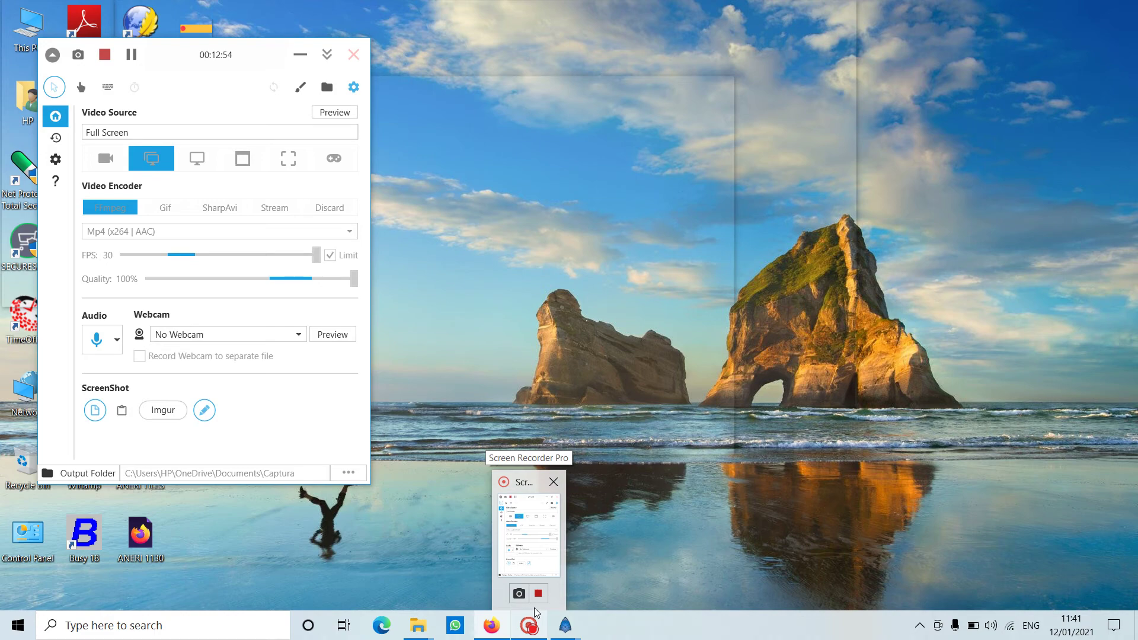
scroll(699, 532, down, 1)
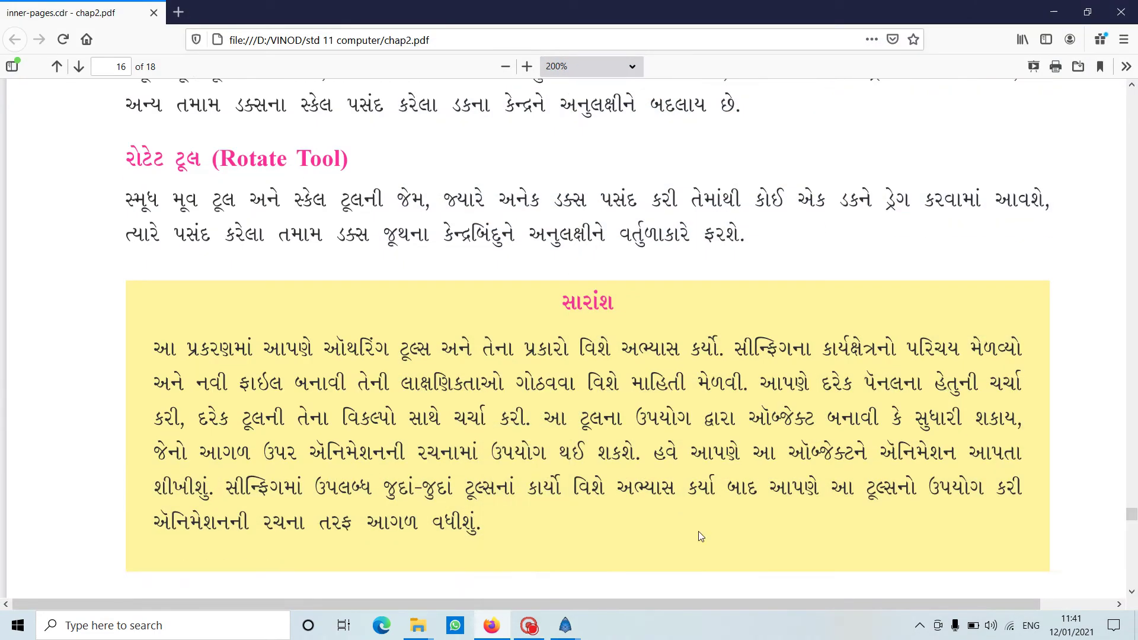
scroll(699, 531, down, 10)
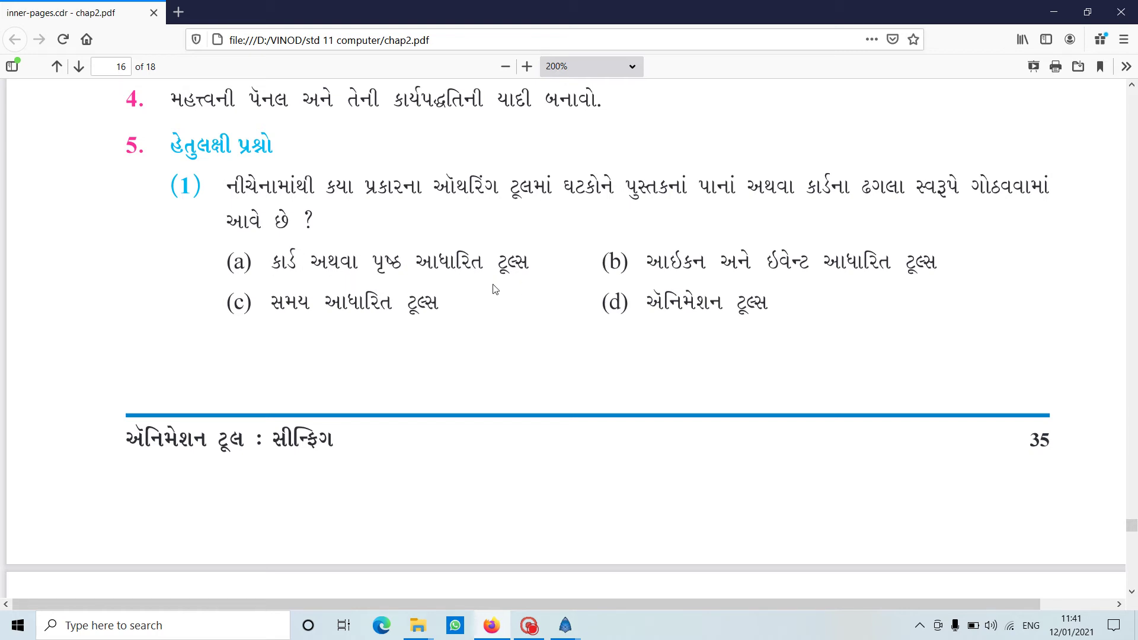
scroll(495, 289, down, 7)
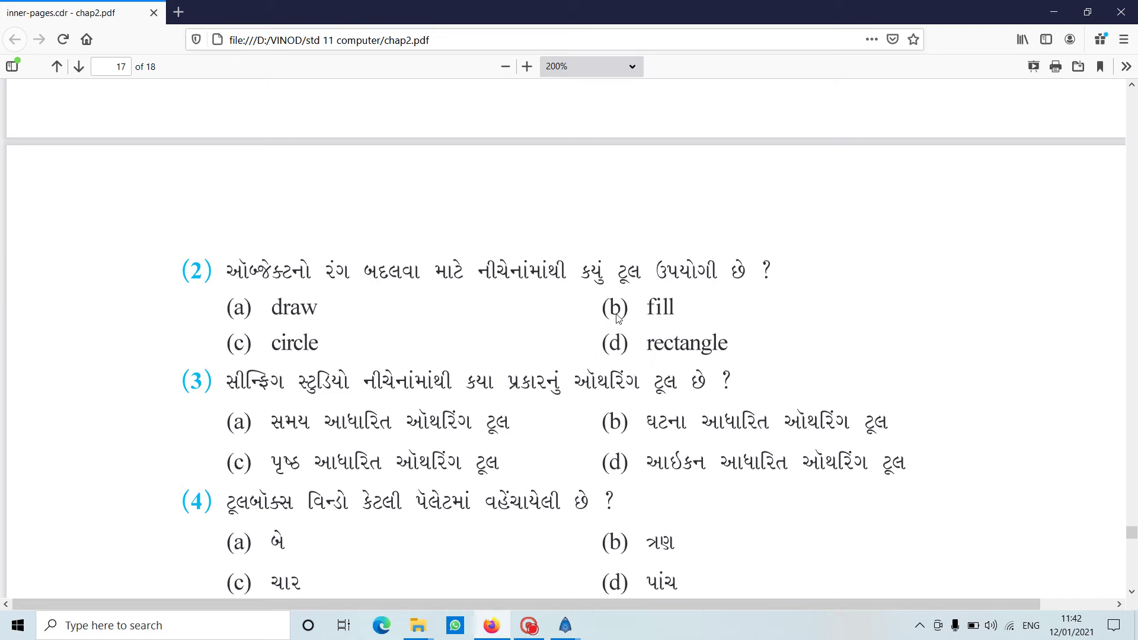
click(530, 626)
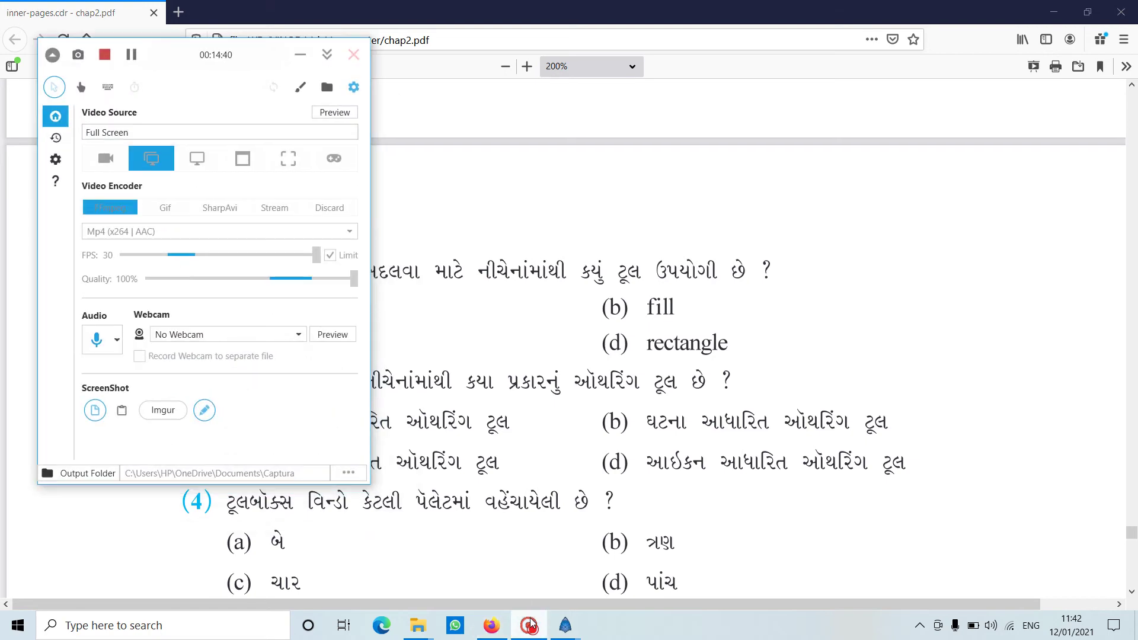